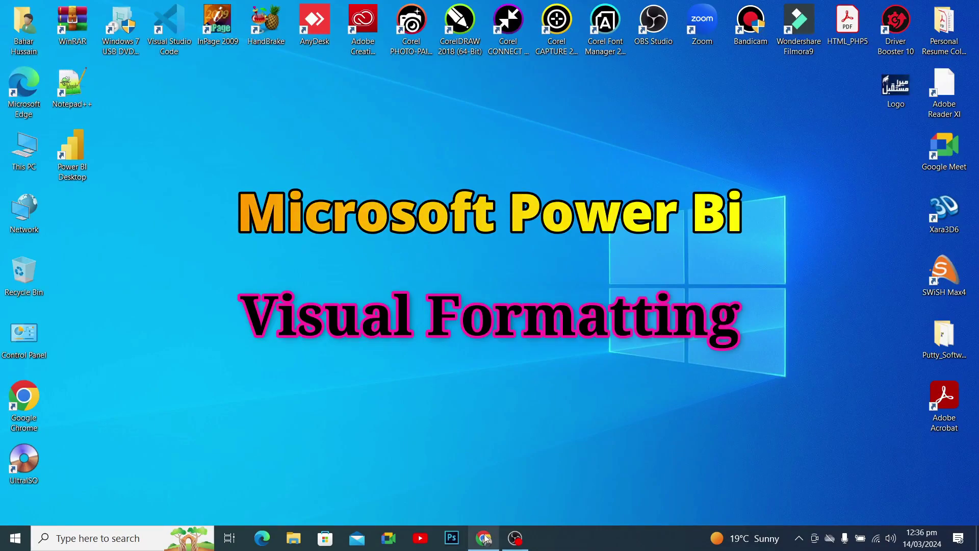
# Step: Switch to Chrome and load google.com in the empty tab
pyautogui.click(485, 474)
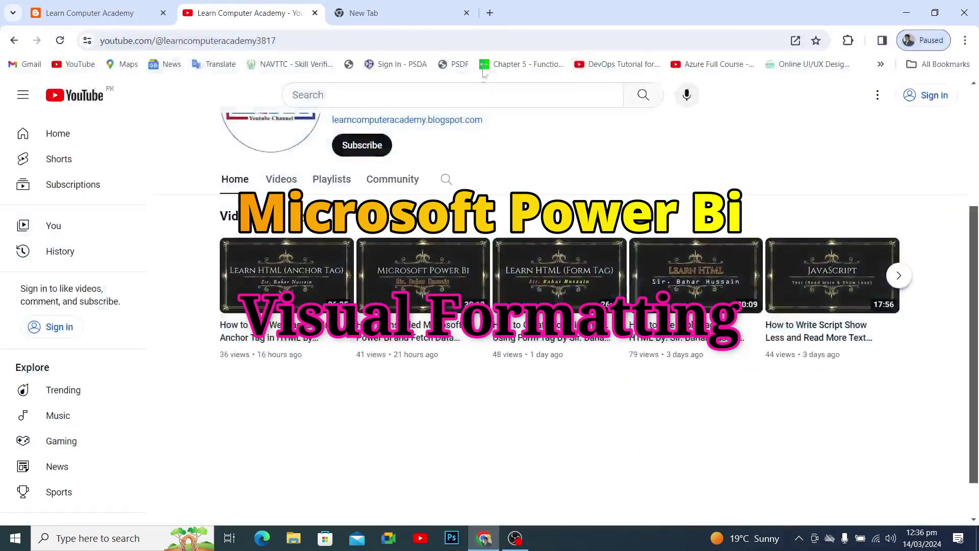
pyautogui.click(390, 12)
pyautogui.click(393, 42)
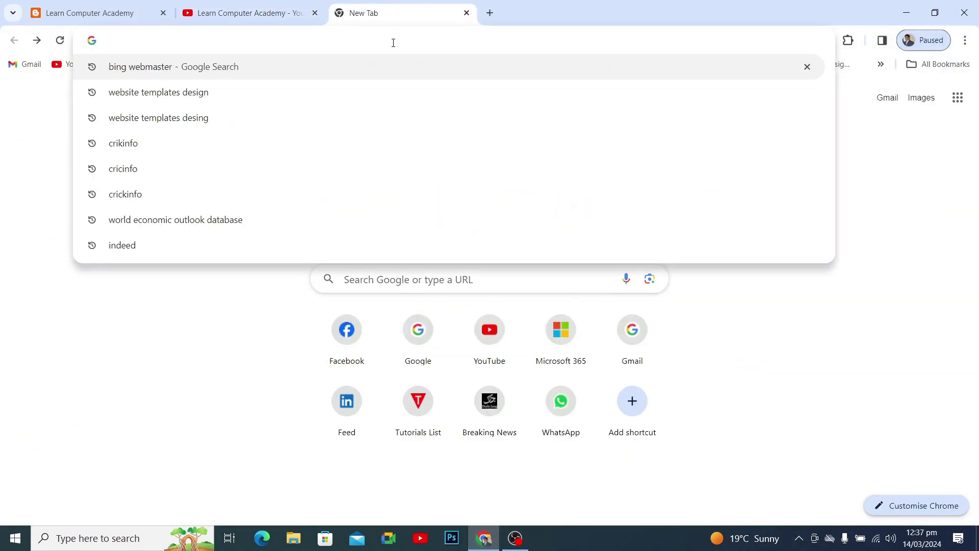
pyautogui.write('www.')
pyautogui.press('Return')
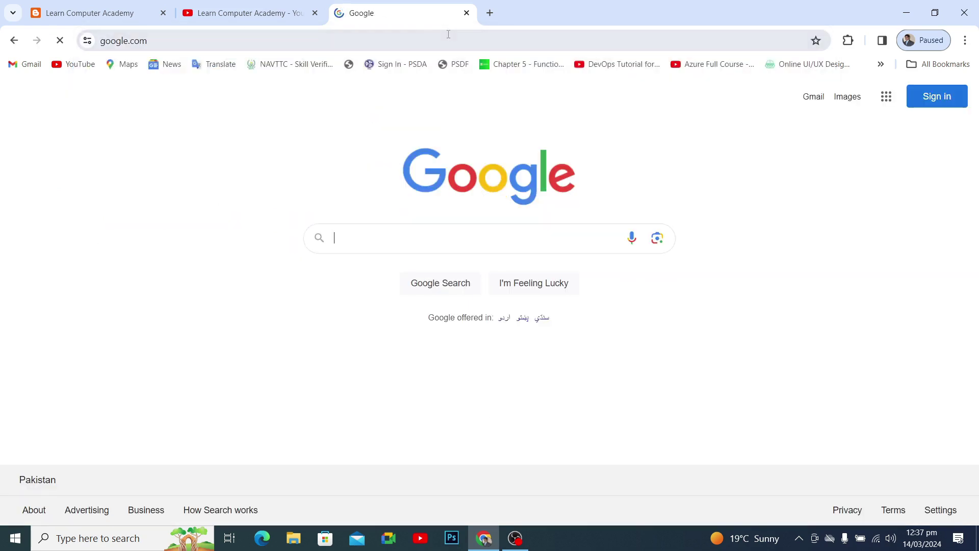
# Step: Search Google for "microsoft power bi download" and open Microsoft's official Power BI Desktop download page
pyautogui.click(458, 233)
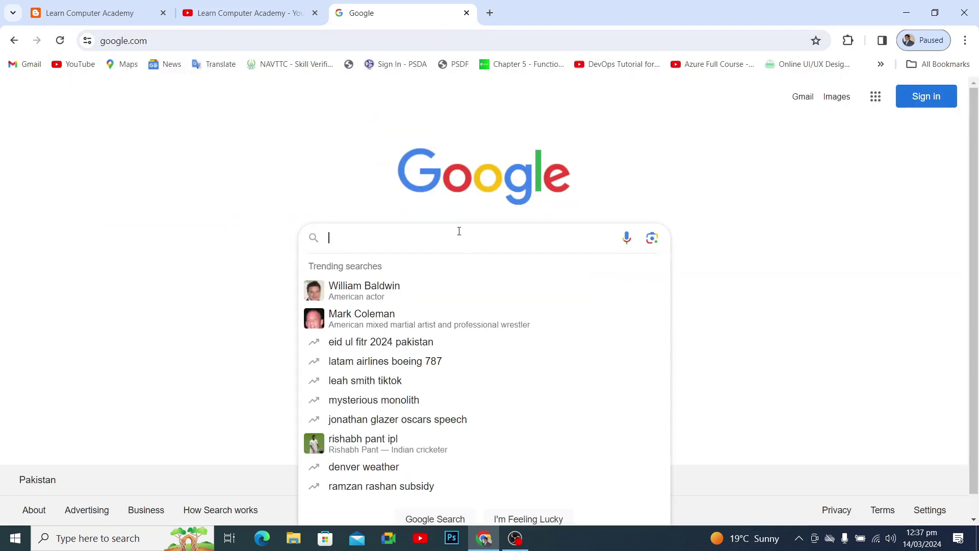
pyautogui.write('Mic')
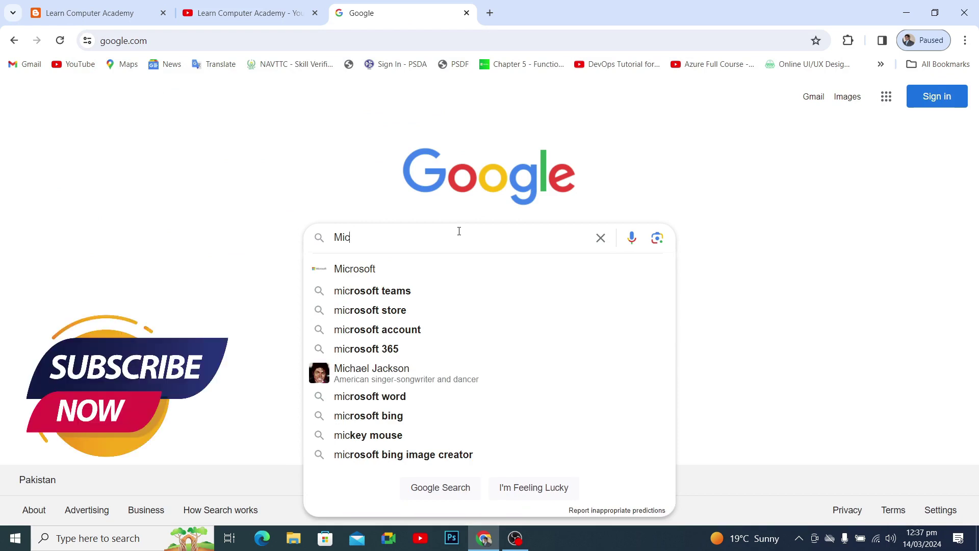
pyautogui.write('rosoft P')
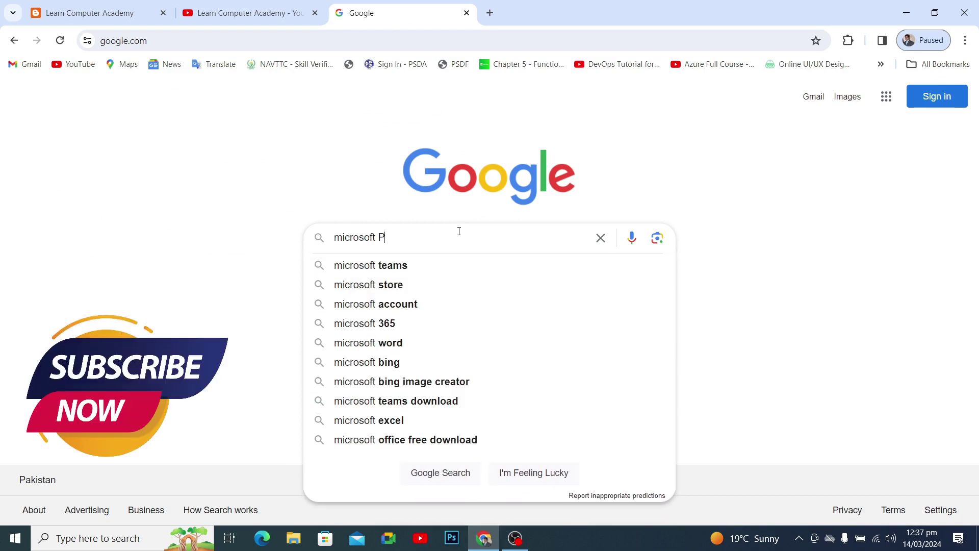
pyautogui.write('ower Bi')
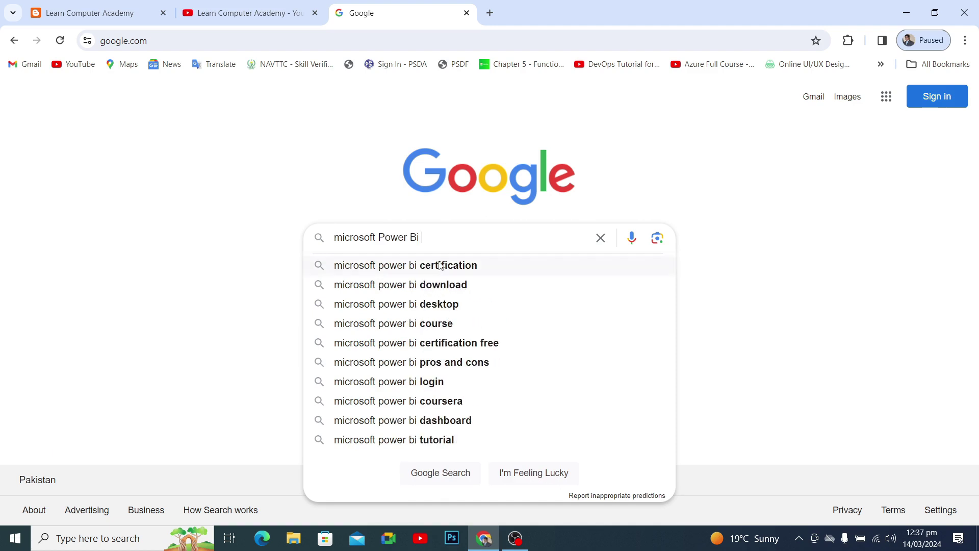
pyautogui.click(438, 286)
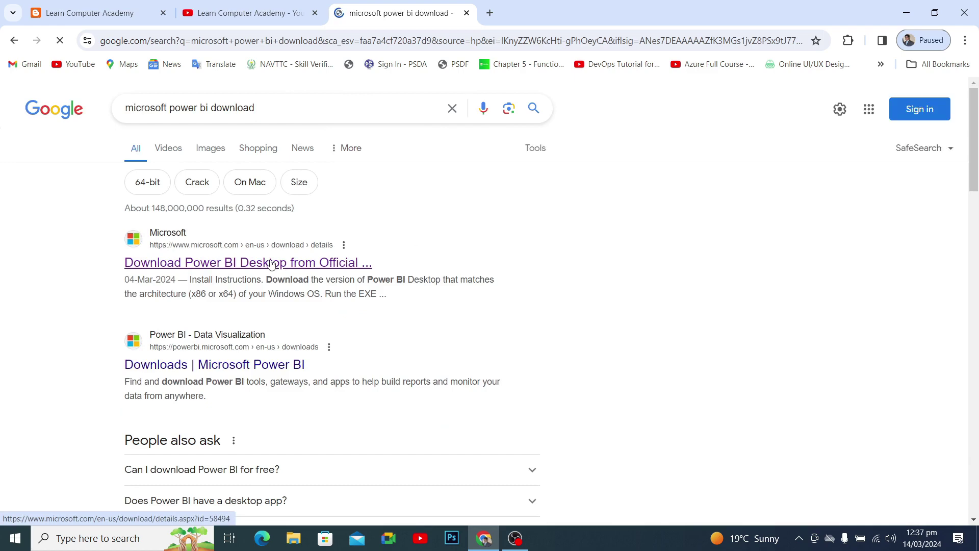
pyautogui.click(263, 264)
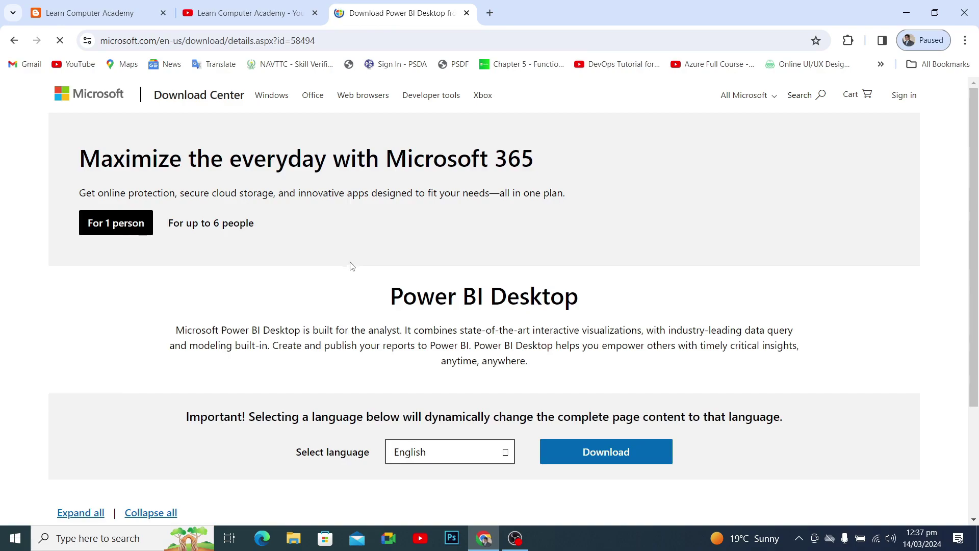
# Step: Examine the installer files offered on the Power BI Desktop download page and close the file chooser without downloading
pyautogui.scroll(-15, 752, 301)
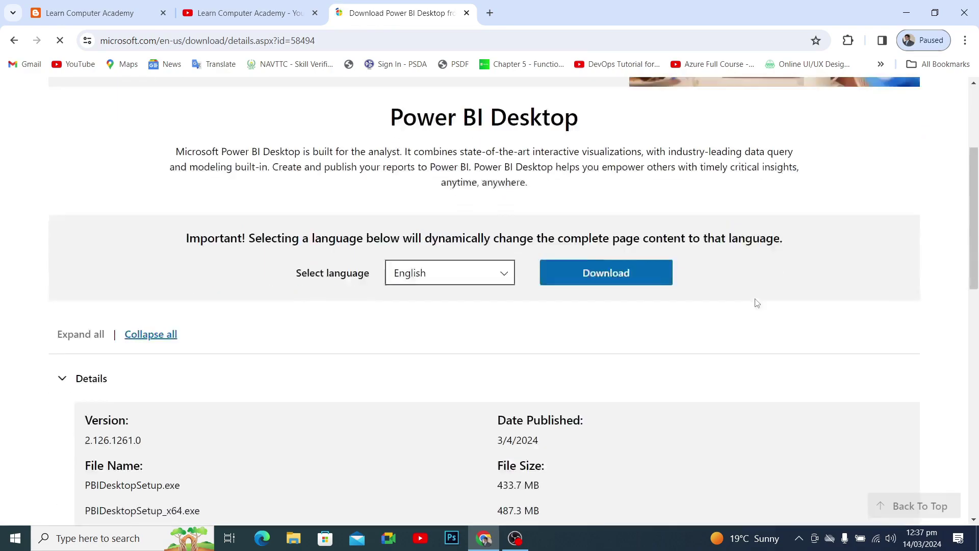
pyautogui.scroll(15, 754, 303)
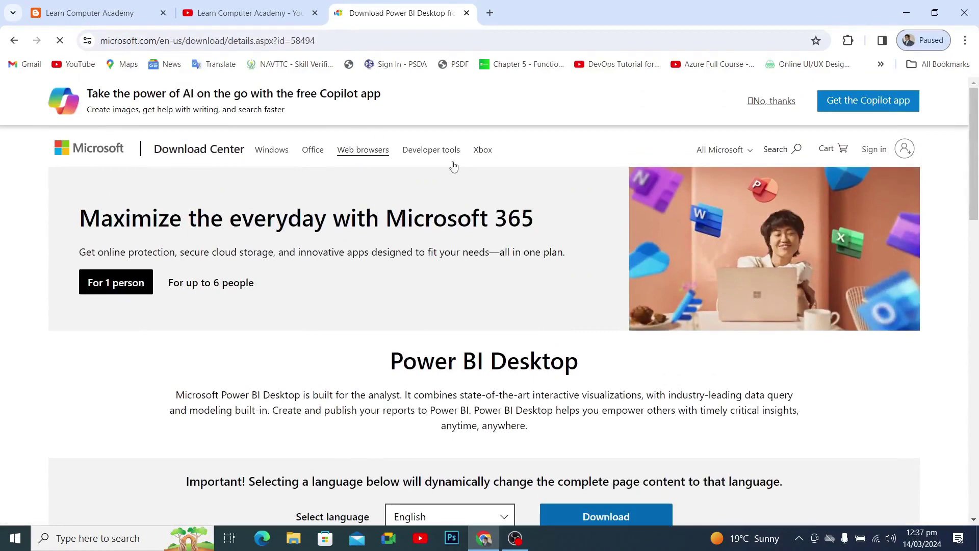
pyautogui.scroll(-3, 510, 224)
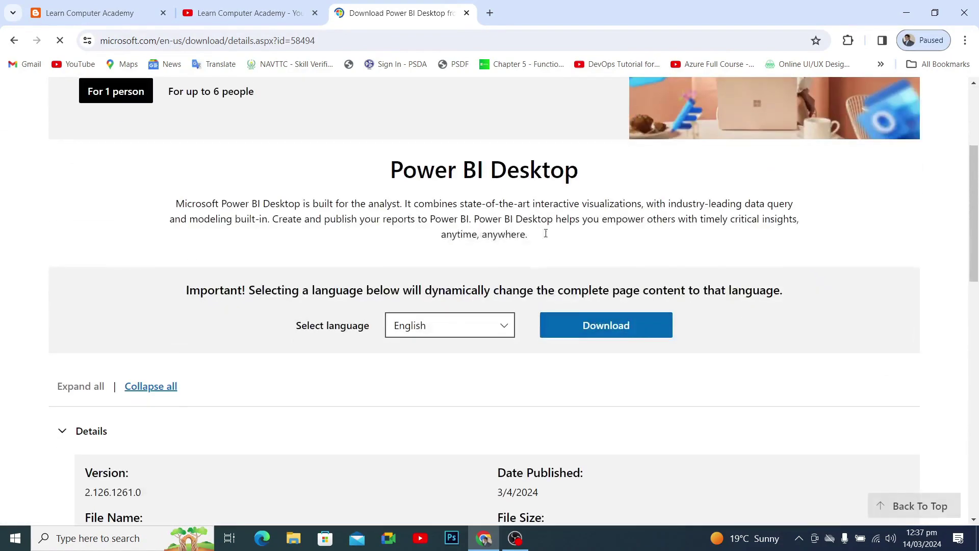
pyautogui.scroll(-2, 599, 330)
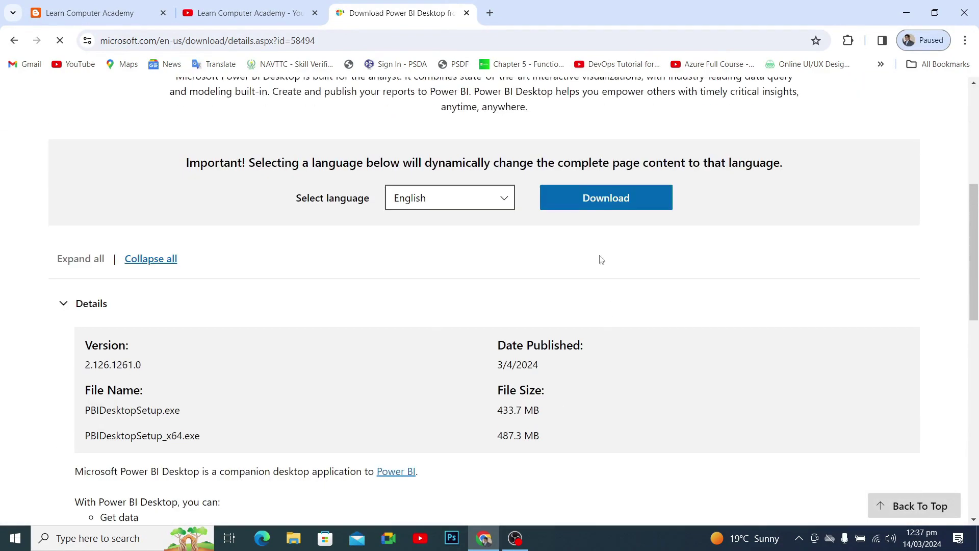
pyautogui.click(607, 204)
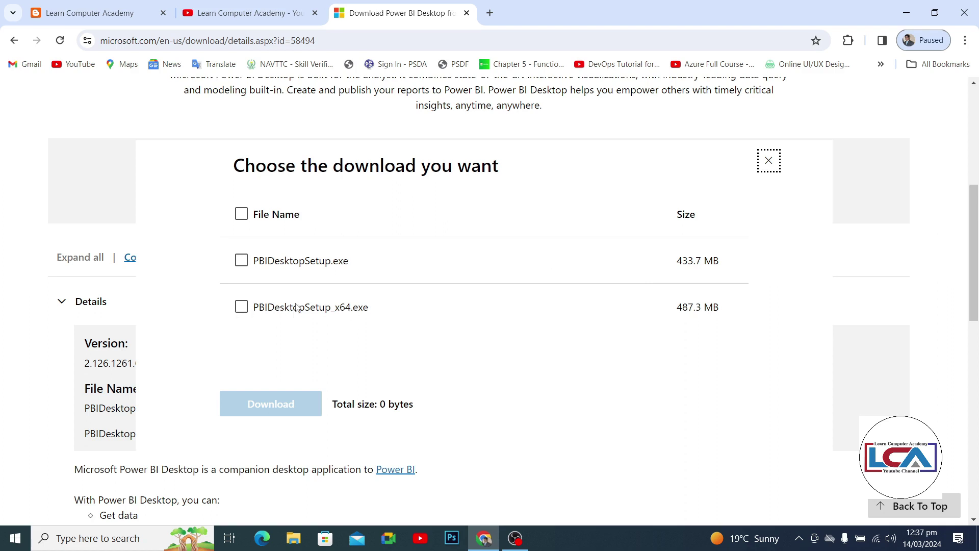
pyautogui.click(242, 262)
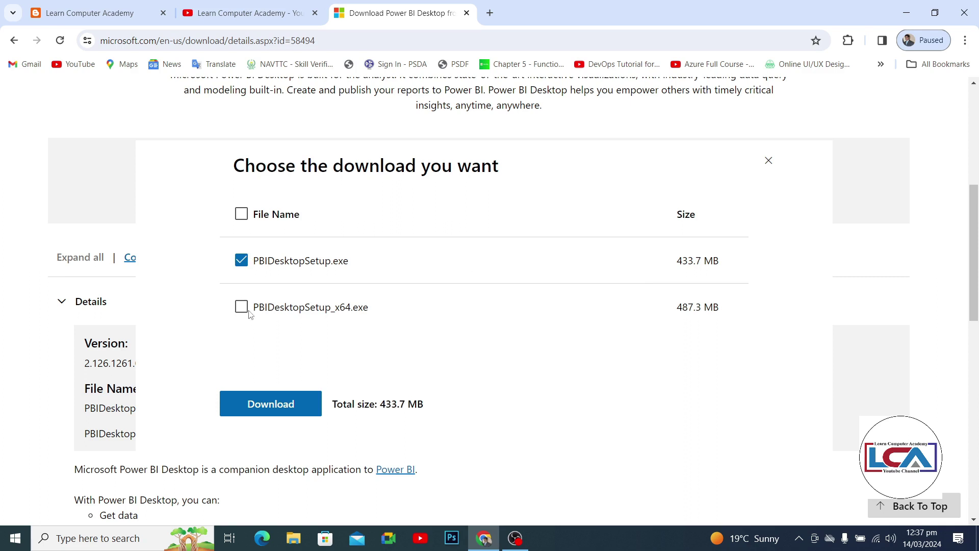
pyautogui.click(243, 307)
pyautogui.click(244, 308)
pyautogui.click(767, 167)
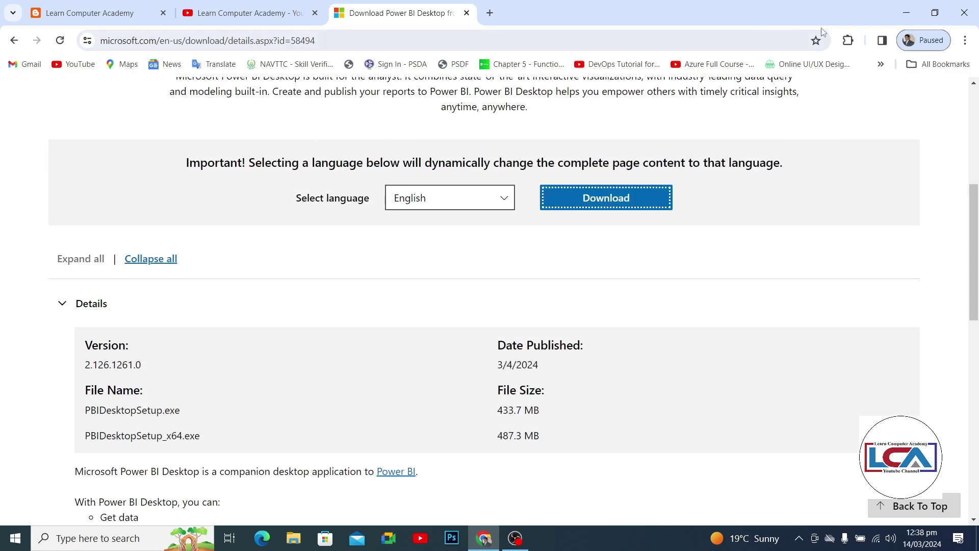
# Step: Minimise the browser, launch Power BI Desktop, and dismiss the start screen and the sign-in notice
pyautogui.click(903, 16)
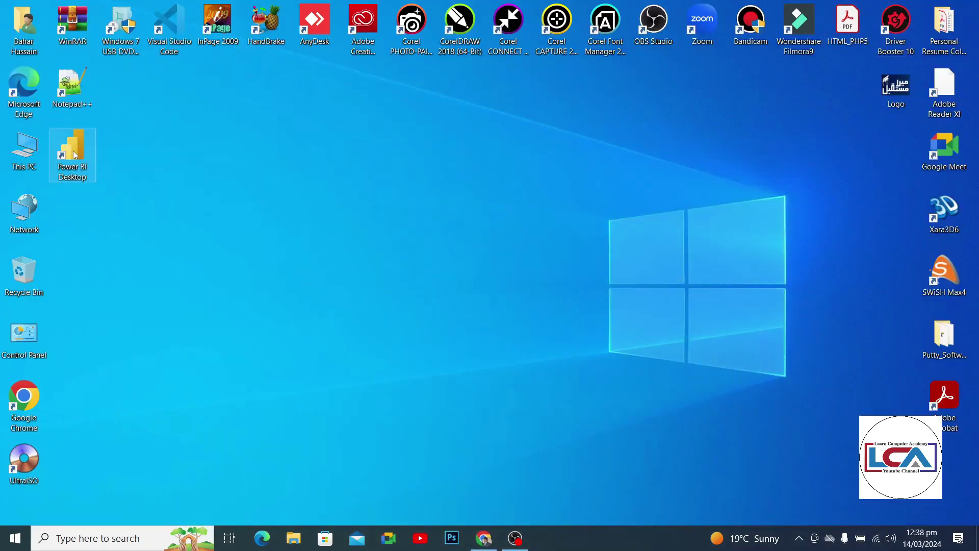
pyautogui.moveTo(76, 151); pyautogui.dragTo(116, 72)
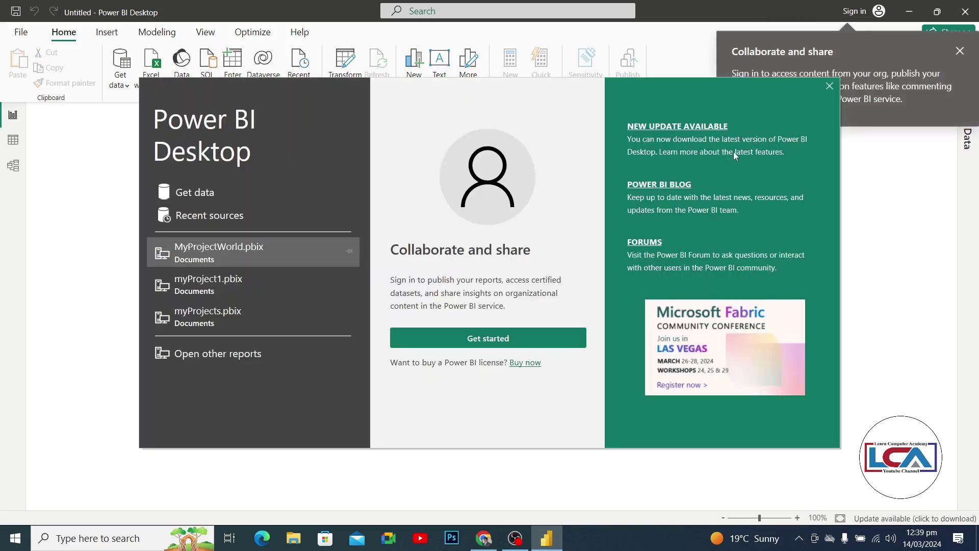
pyautogui.click(830, 86)
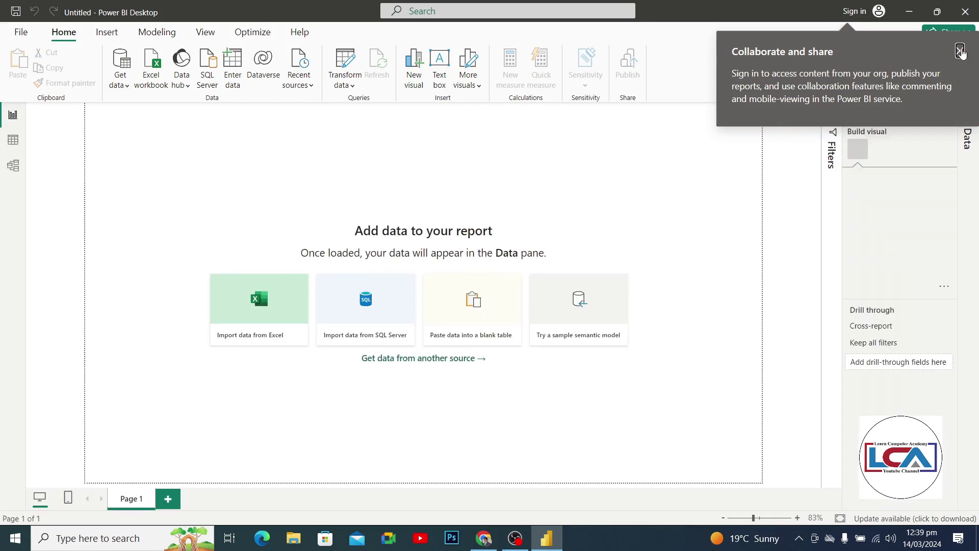
pyautogui.click(960, 50)
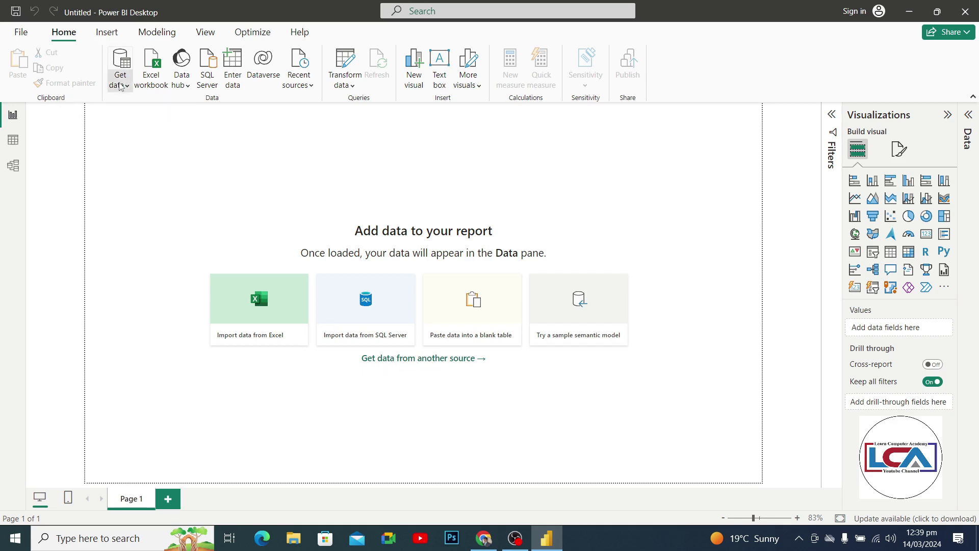
# Step: Connect to the Excel workbook TestDataCountries in the Downloads folder as the report's data source
pyautogui.click(121, 84)
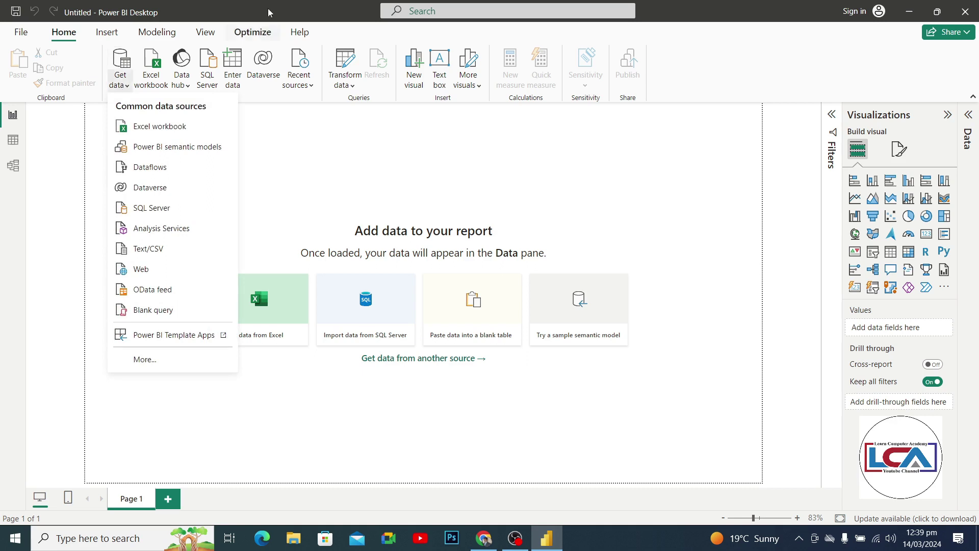
pyautogui.click(430, 359)
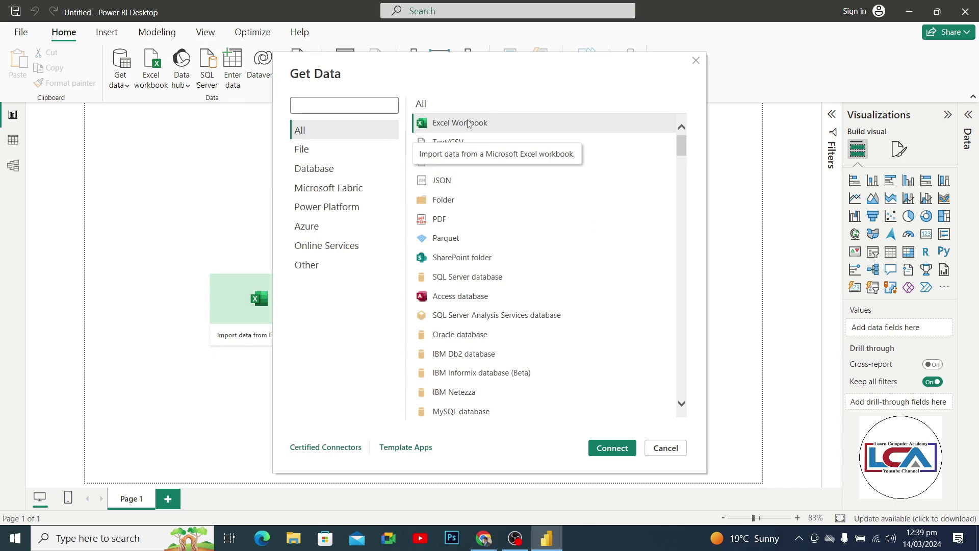
pyautogui.click(612, 449)
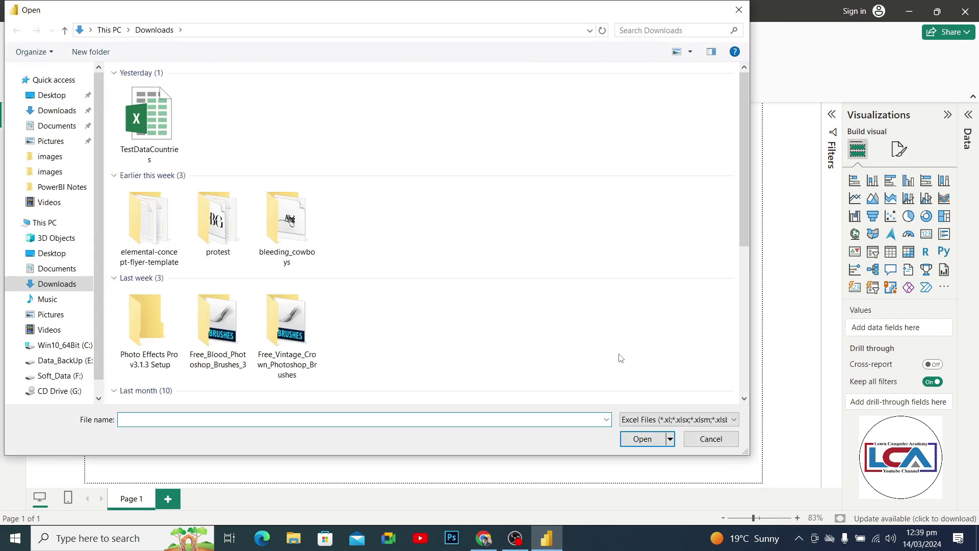
pyautogui.click(145, 106)
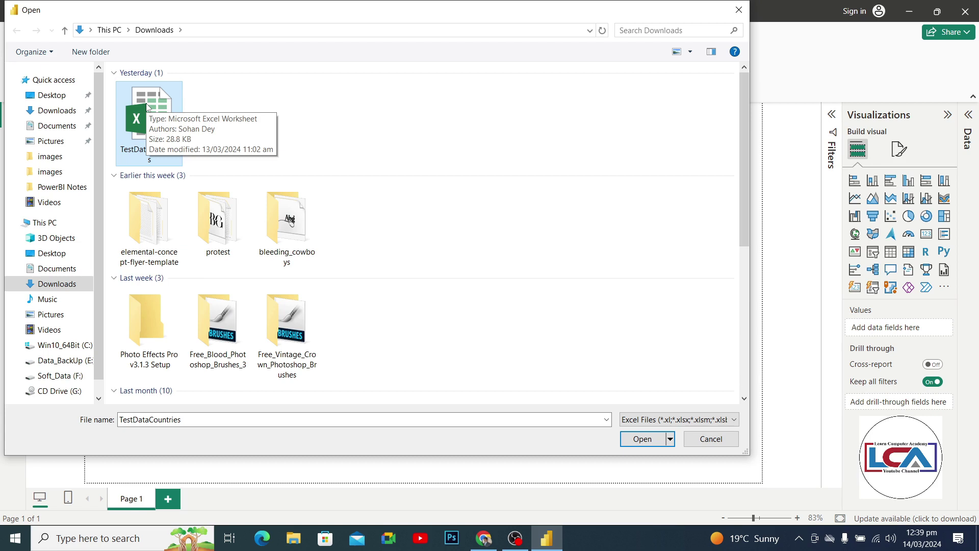
pyautogui.click(641, 438)
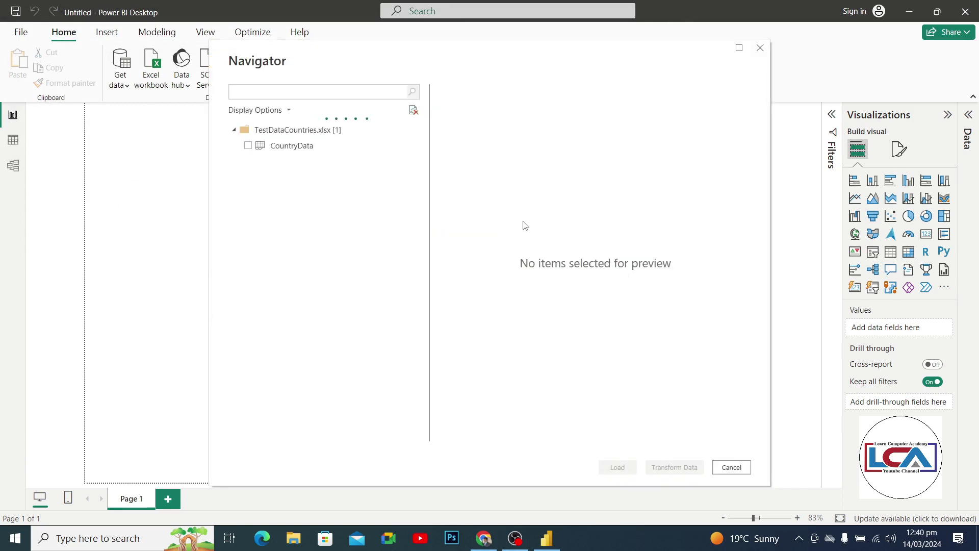
# Step: Choose the CountryData sheet, look through its preview columns, and open it for transformation in Power Query Editor
pyautogui.click(248, 147)
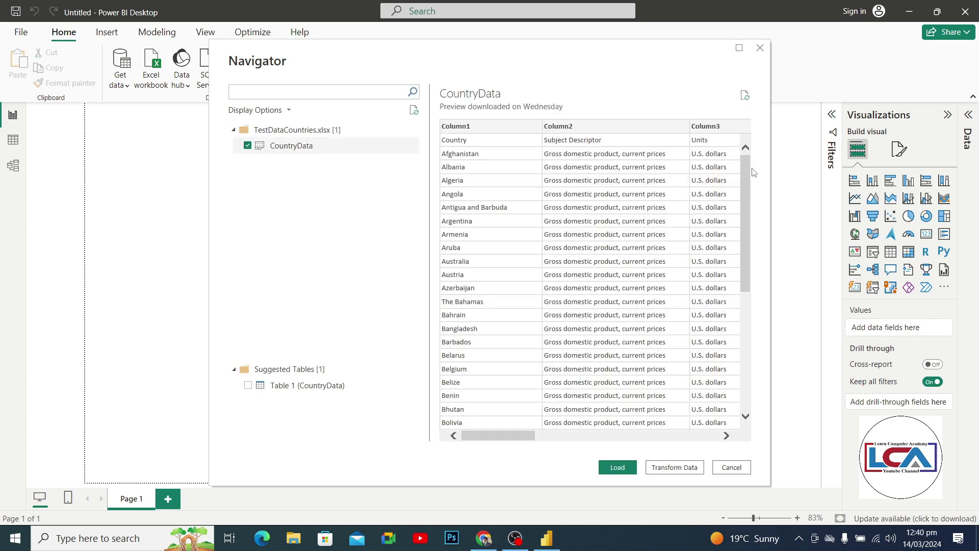
pyautogui.moveTo(745, 173)
pyautogui.mouseDown()
pyautogui.moveTo(745, 323)
pyautogui.moveTo(742, 206)
pyautogui.moveTo(728, 182)
pyautogui.mouseUp()
pyautogui.moveTo(503, 436); pyautogui.dragTo(702, 435)
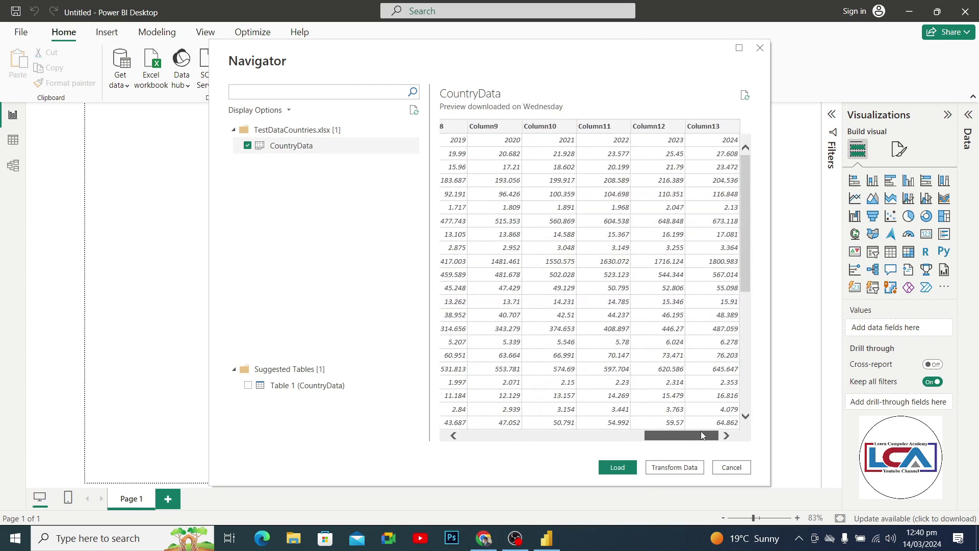
pyautogui.moveTo(603, 445); pyautogui.dragTo(501, 445)
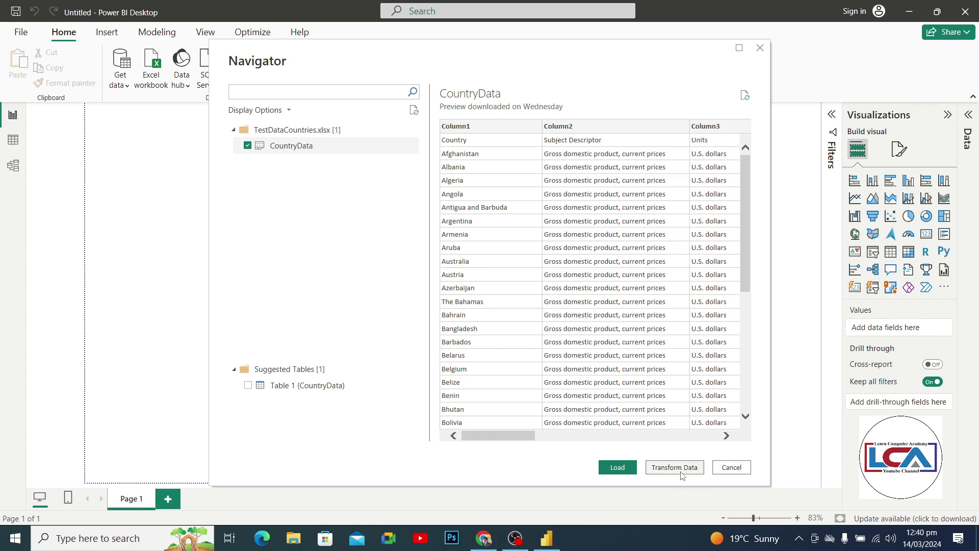
pyautogui.click(674, 467)
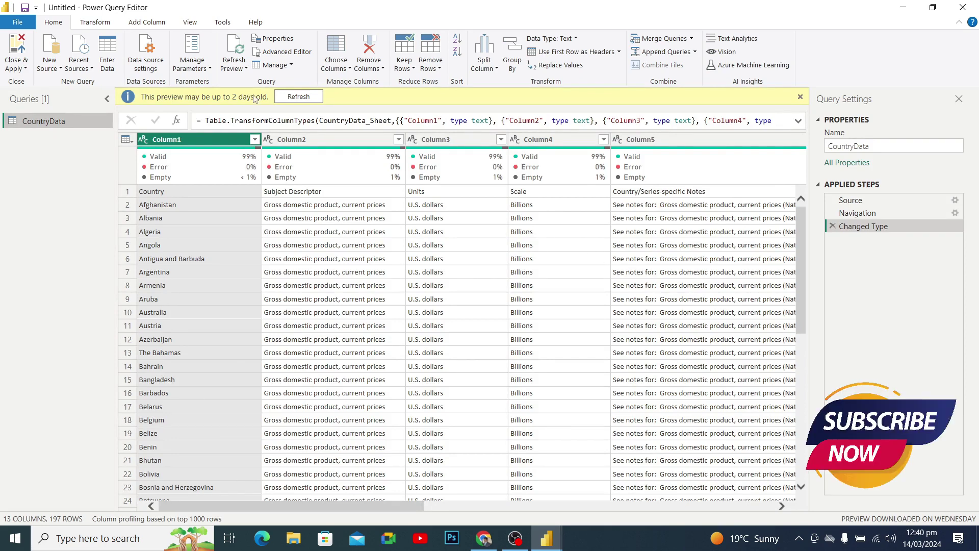
# Step: Refresh the outdated CountryData preview and select the first row, which holds the column titles
pyautogui.click(298, 96)
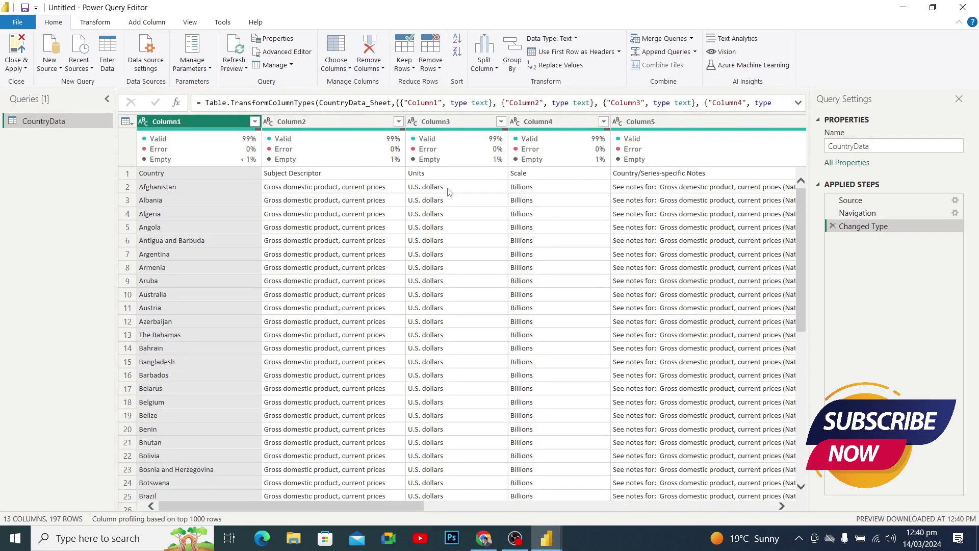
pyautogui.click(127, 173)
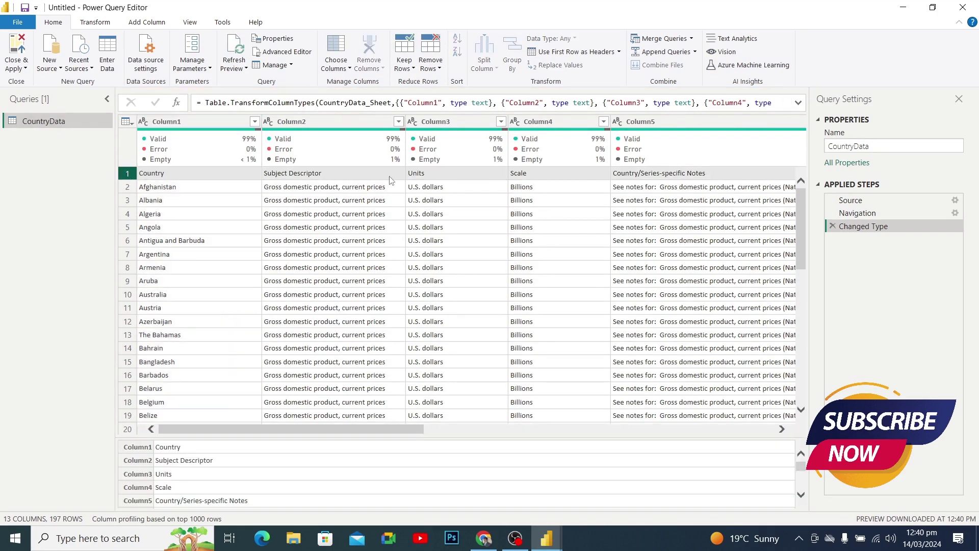
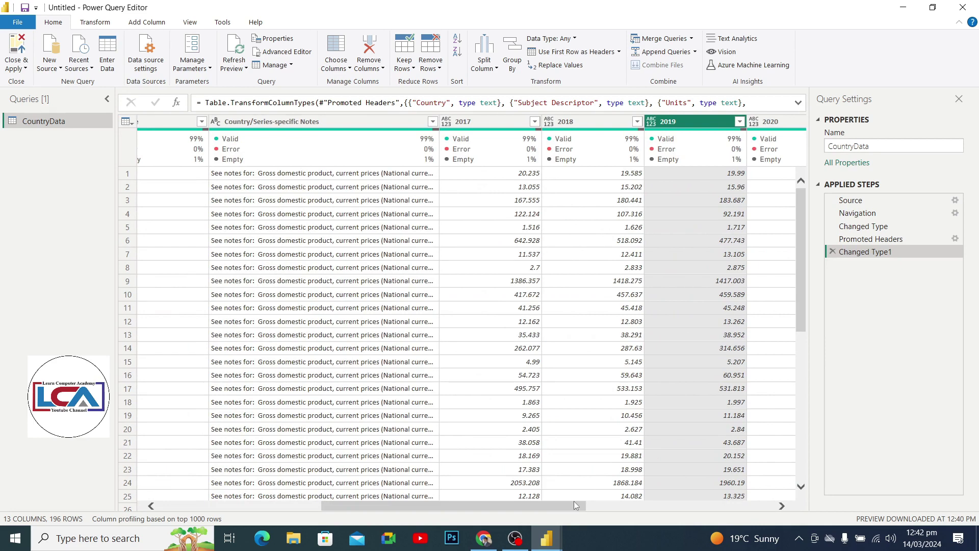
# Step: Unpivot the year columns 2017 through 2024 of the CountryData table into attribute and value columns
pyautogui.click(486, 123)
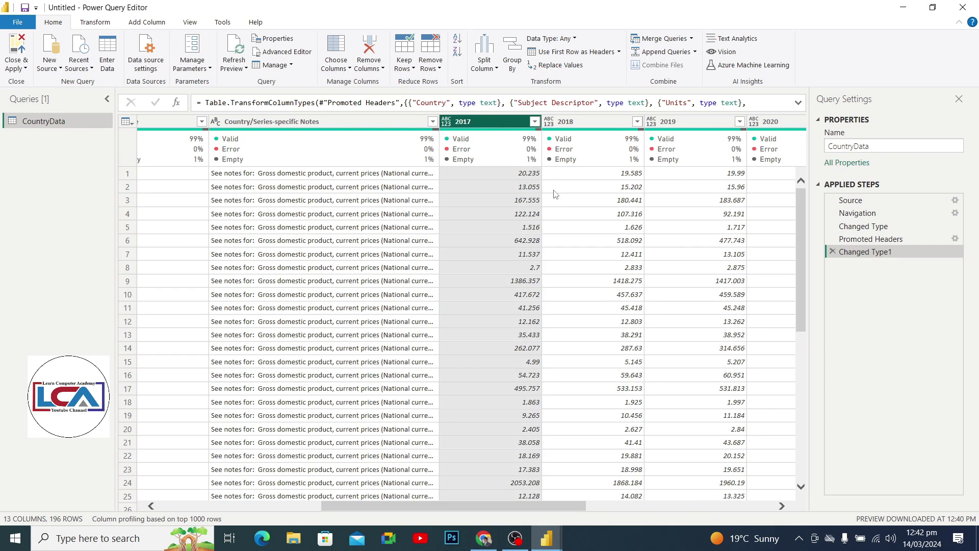
pyautogui.click(783, 507)
pyautogui.click(782, 506)
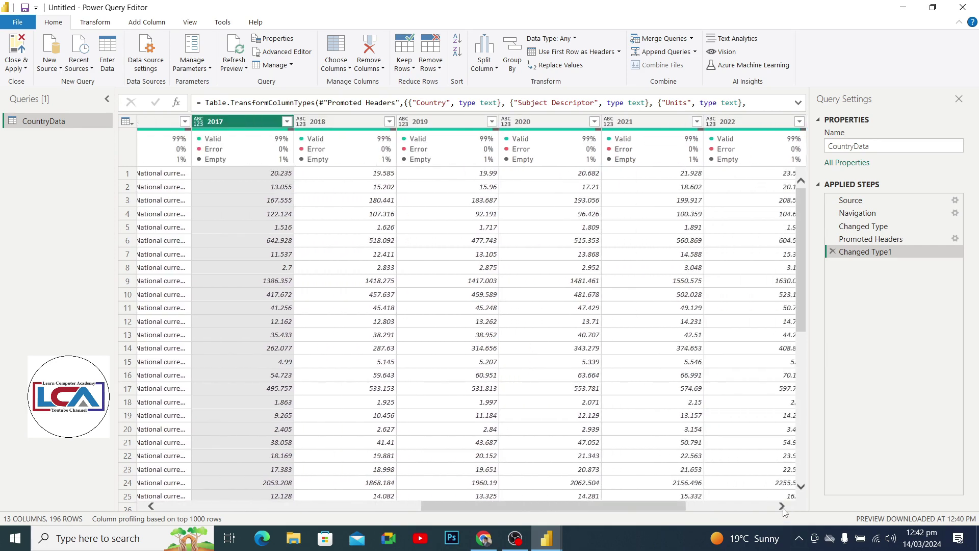
pyautogui.click(782, 506)
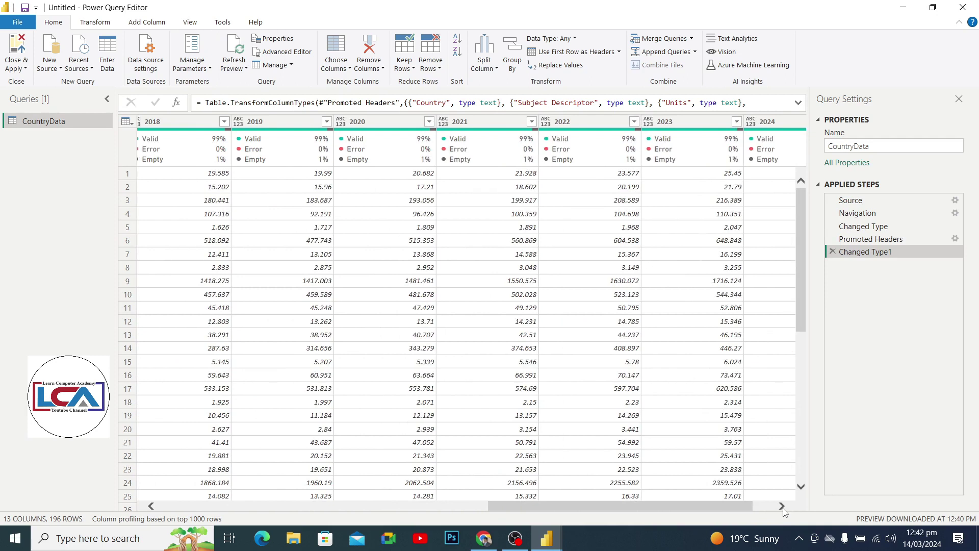
pyautogui.click(783, 506)
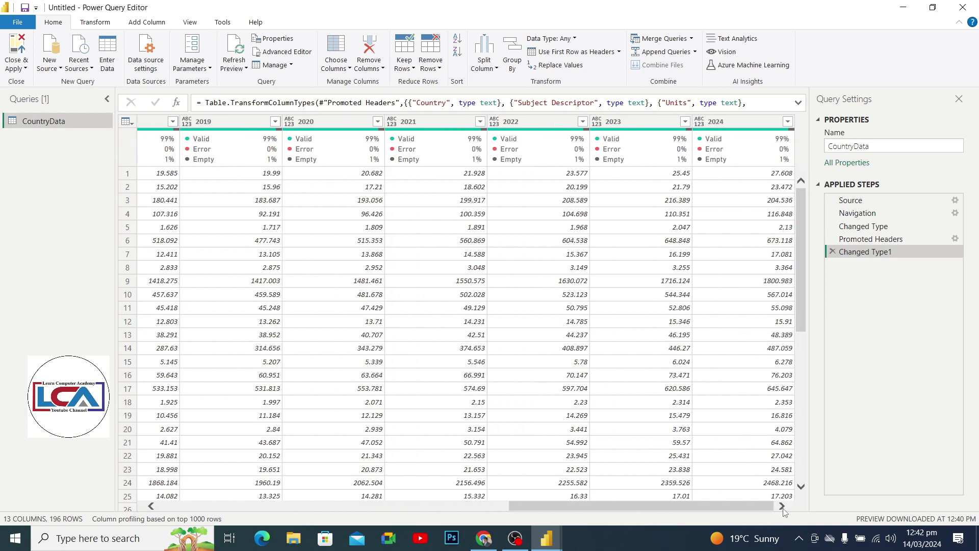
pyautogui.keyDown('shift'); pyautogui.click(733, 127); pyautogui.keyUp('shift')
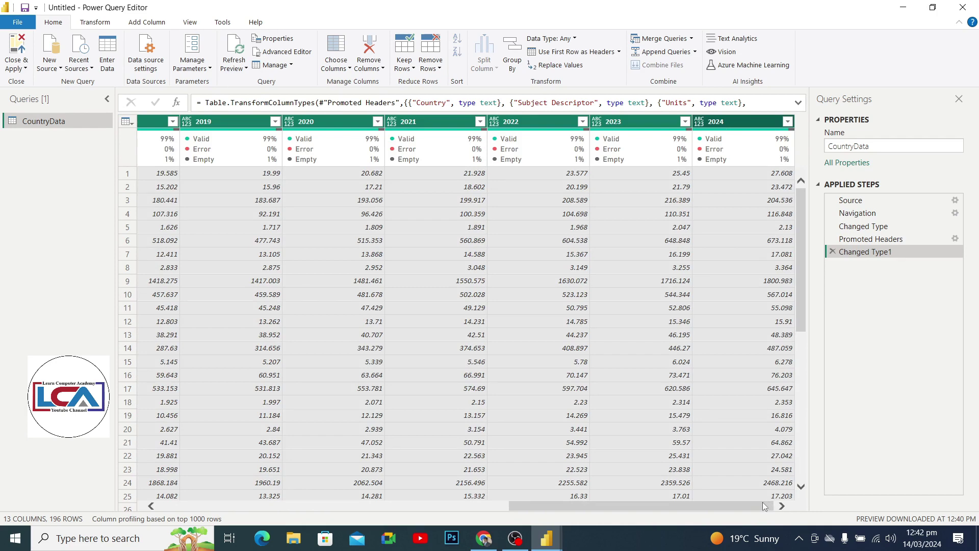
pyautogui.moveTo(748, 507); pyautogui.dragTo(655, 515)
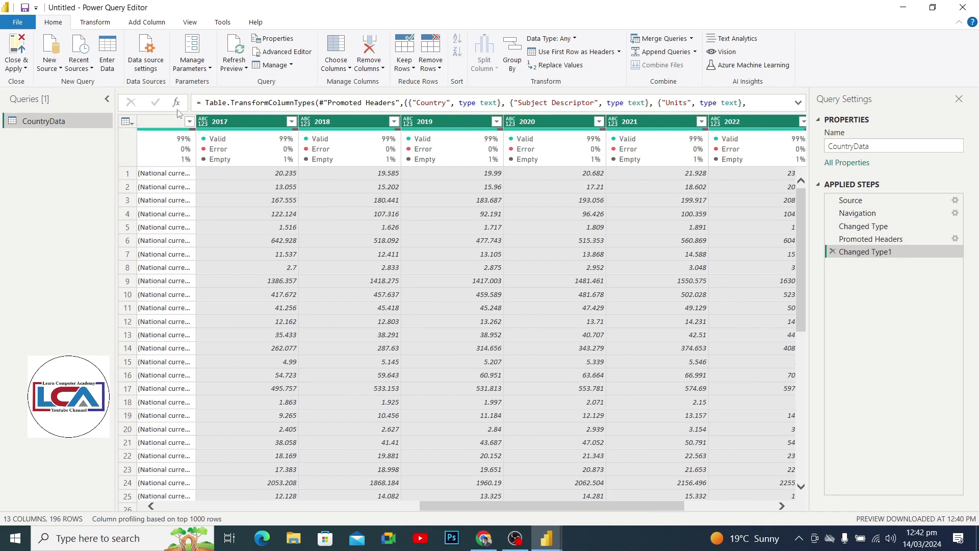
pyautogui.click(109, 24)
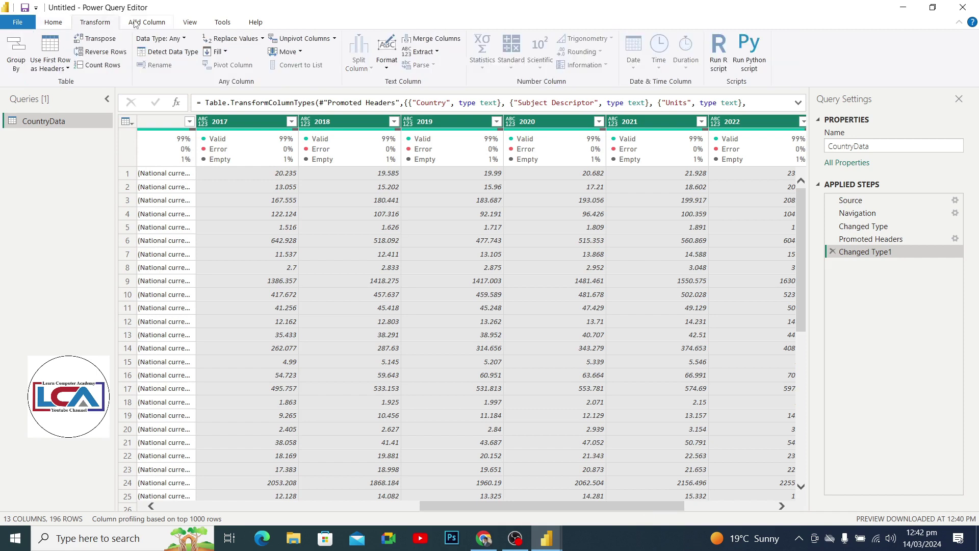
pyautogui.click(305, 41)
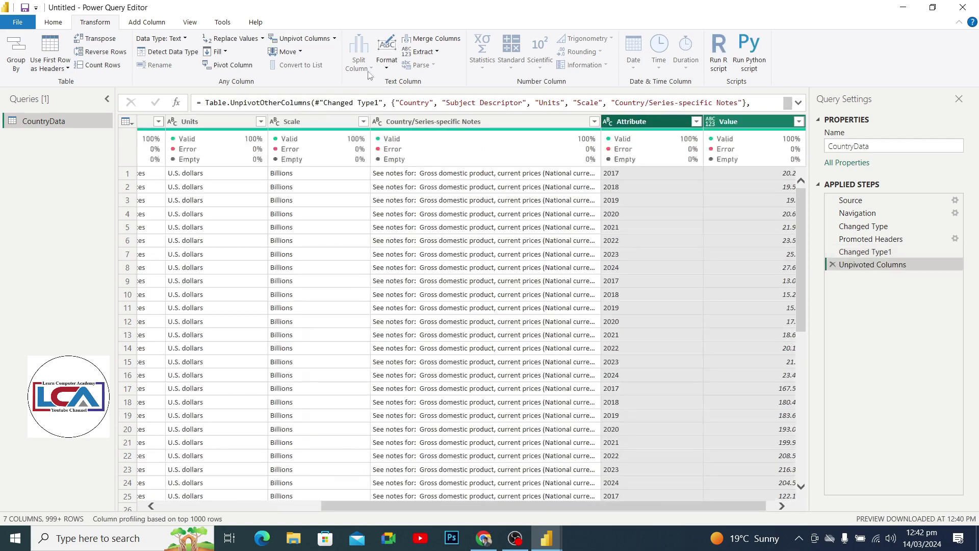
# Step: Rename the unpivoted Attribute column to Years and the Value column to Hours
pyautogui.moveTo(626, 506); pyautogui.dragTo(634, 506)
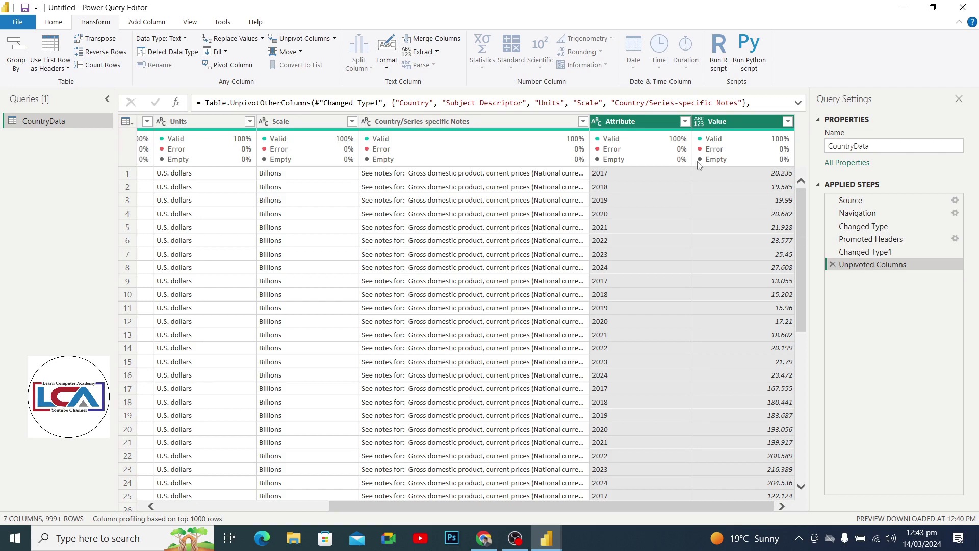
pyautogui.click(642, 121)
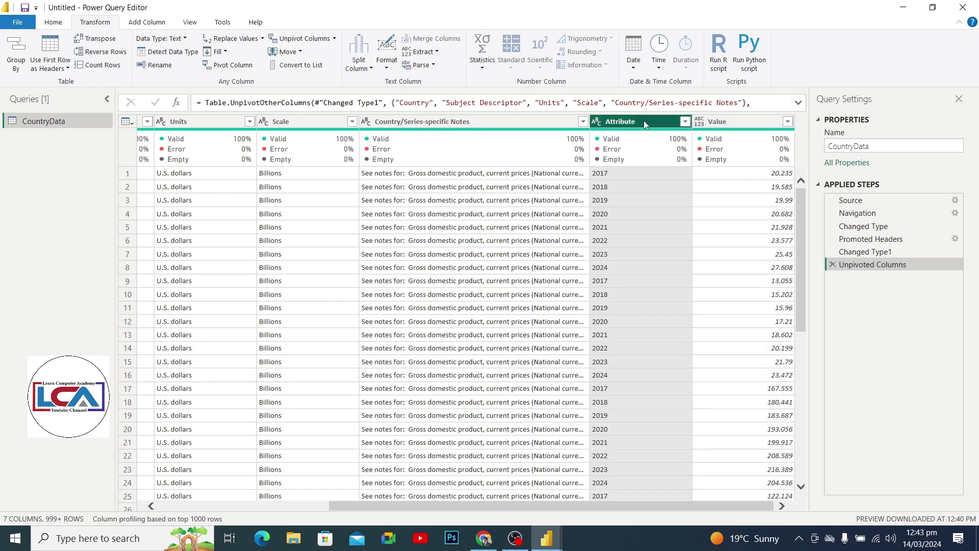
pyautogui.doubleClick(643, 120)
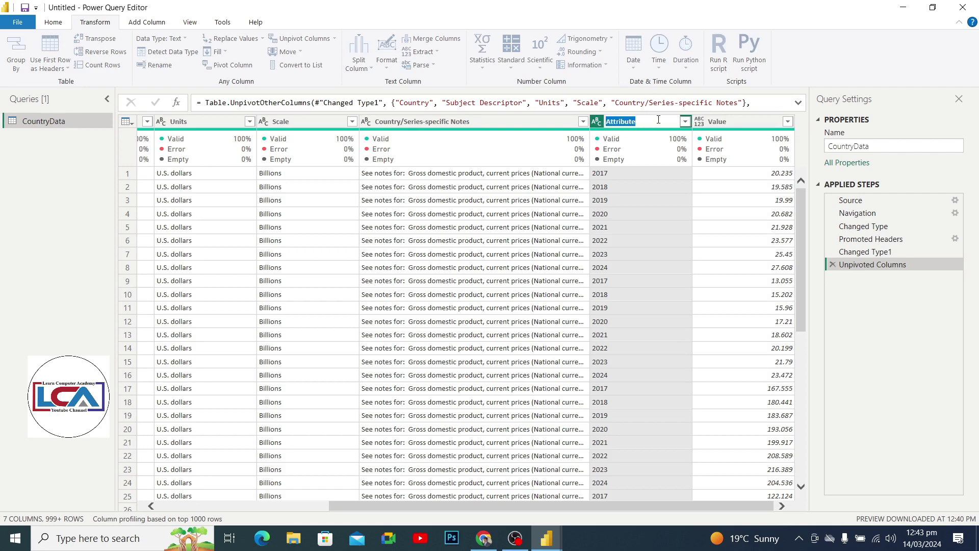
pyautogui.write('Years')
pyautogui.press('Return')
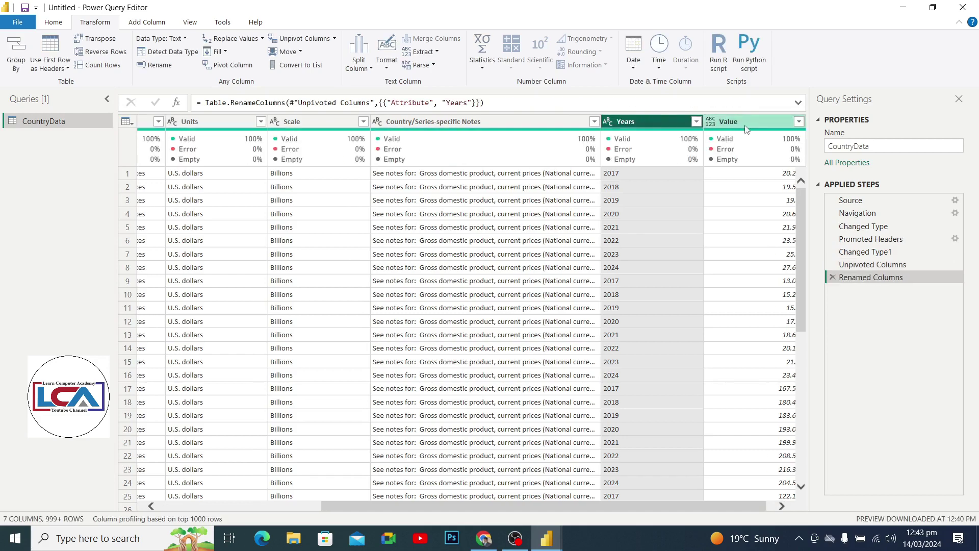
pyautogui.doubleClick(743, 122)
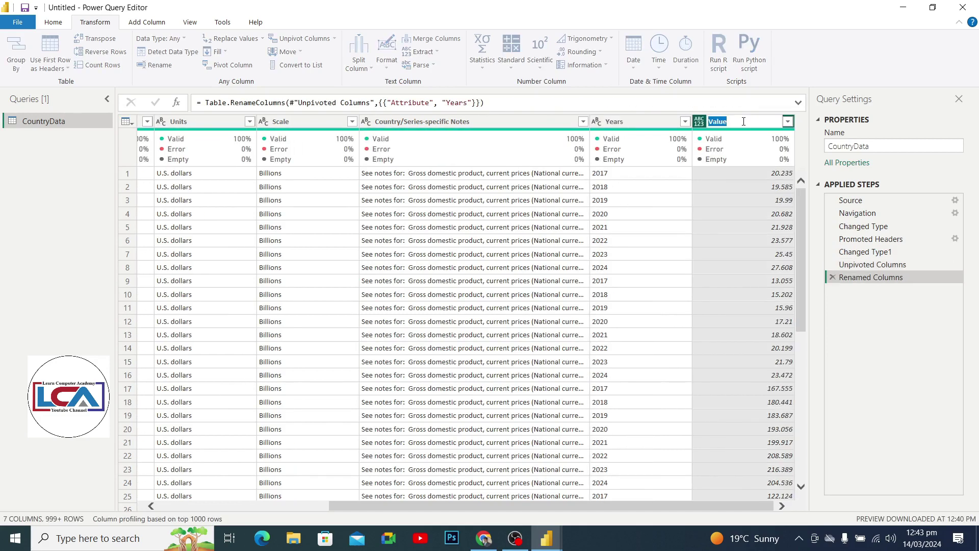
pyautogui.write('Hours')
pyautogui.press('Return')
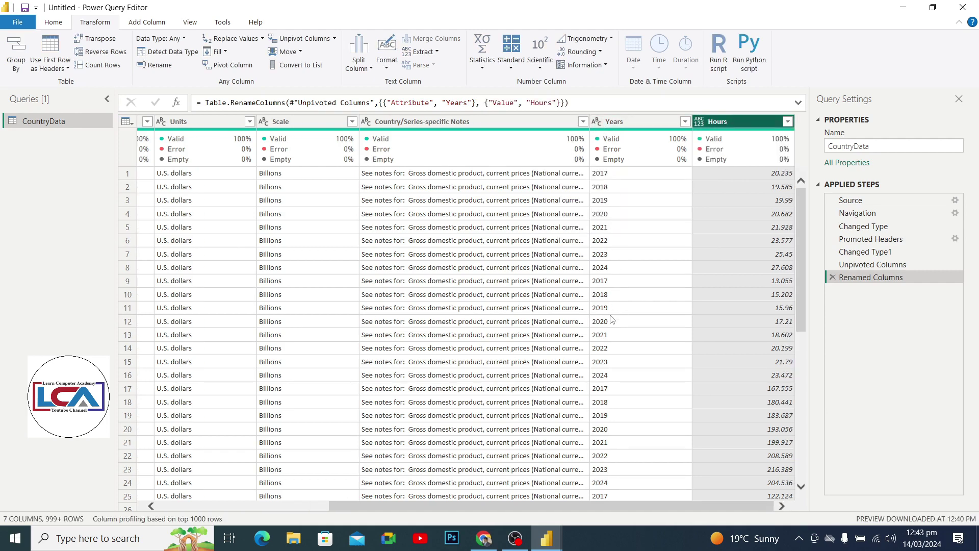
# Step: Set the data type of both the Years and Hours columns to Decimal Number
pyautogui.moveTo(636, 152)
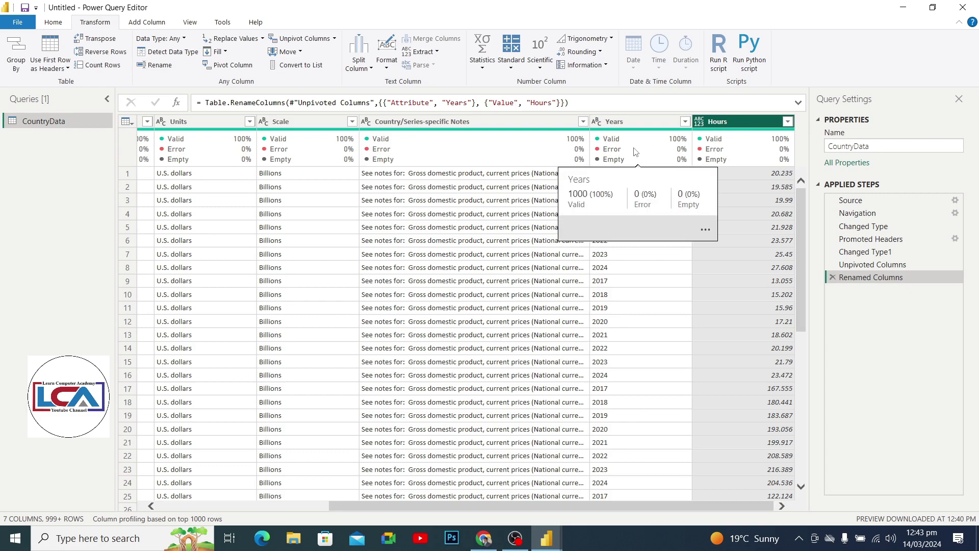
pyautogui.click(599, 122)
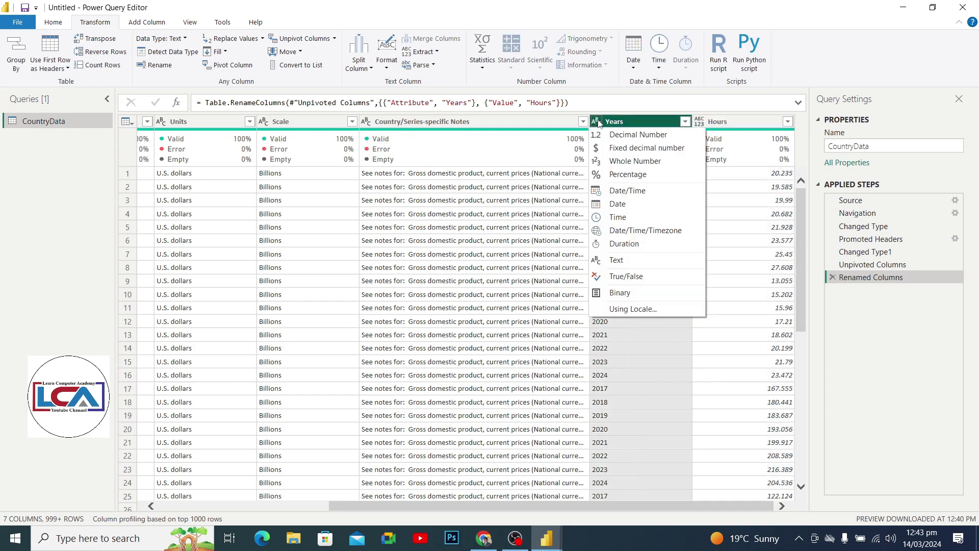
pyautogui.click(620, 140)
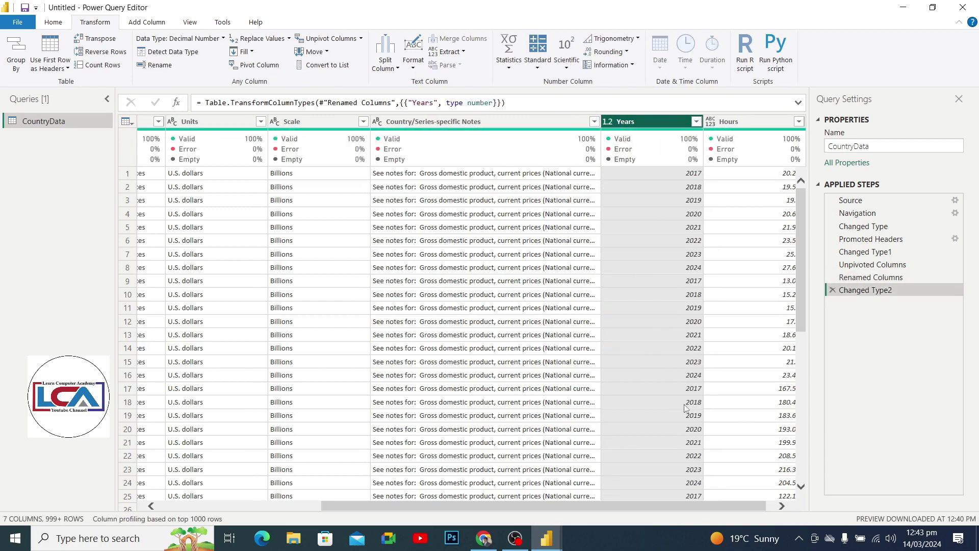
pyautogui.click(719, 122)
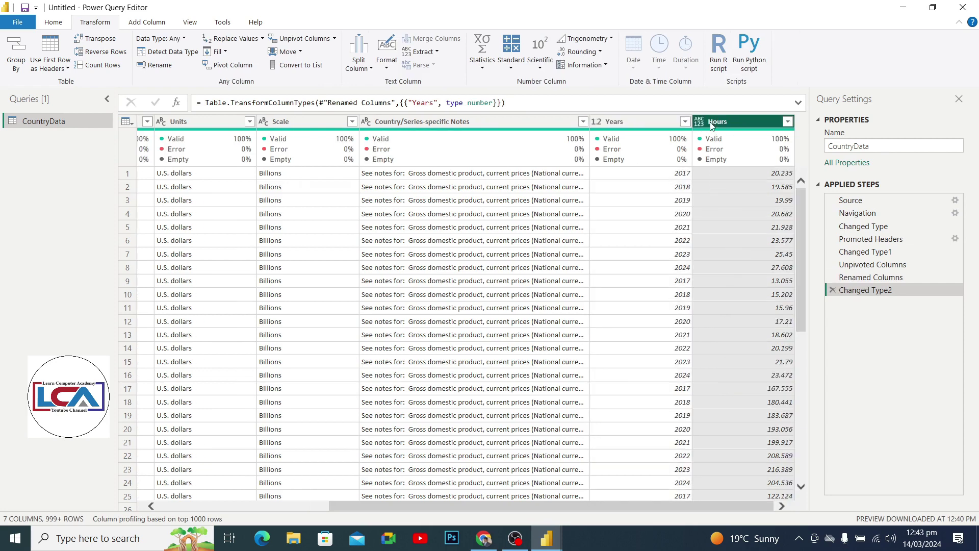
pyautogui.click(700, 123)
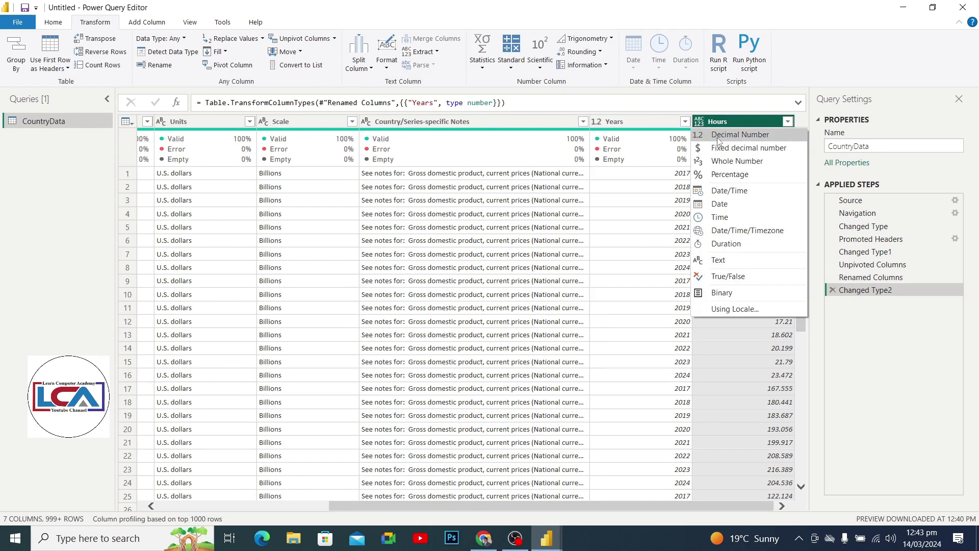
pyautogui.click(719, 139)
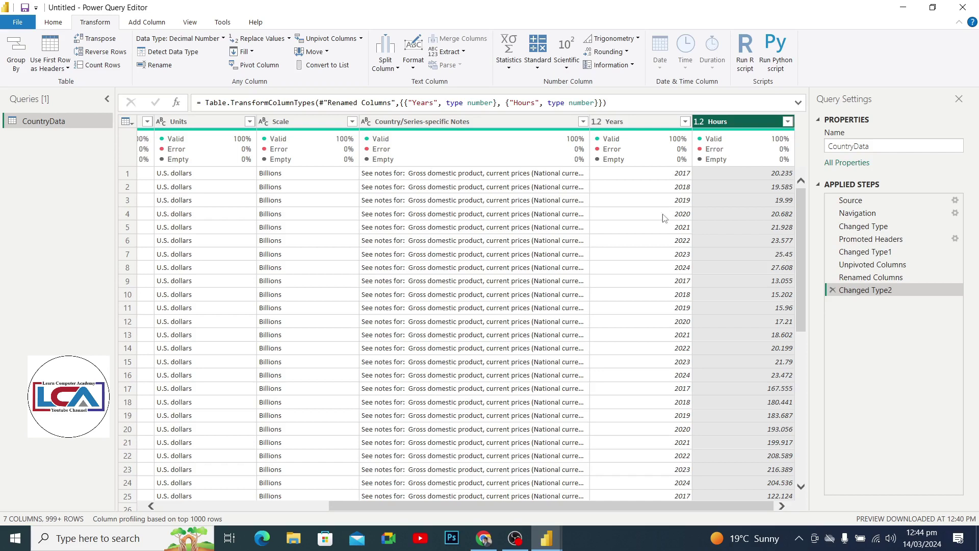
# Step: Save the file under the name myFirstProject, apply the pending query changes, and dismiss the load summary
pyautogui.click(25, 8)
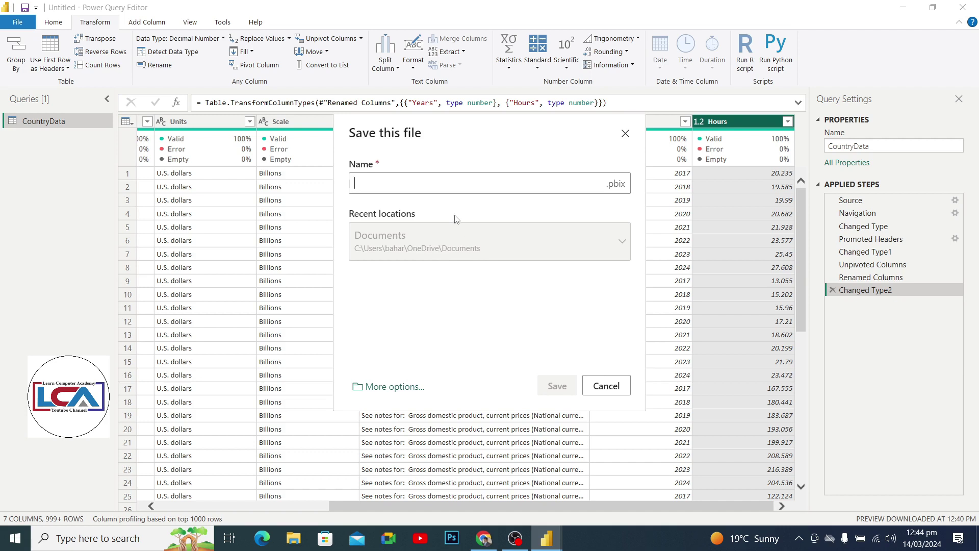
pyautogui.write('myFirst')
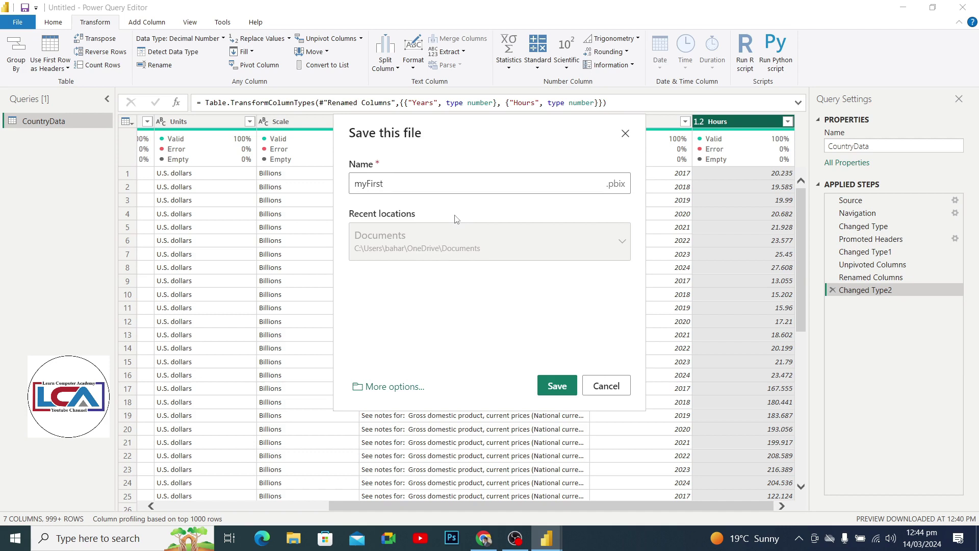
pyautogui.write('Project')
pyautogui.click(558, 385)
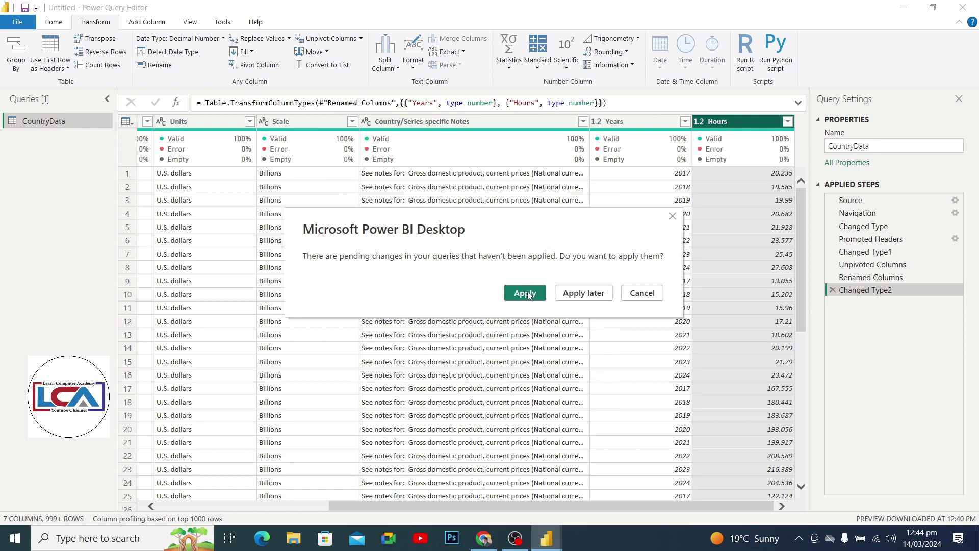
pyautogui.click(528, 294)
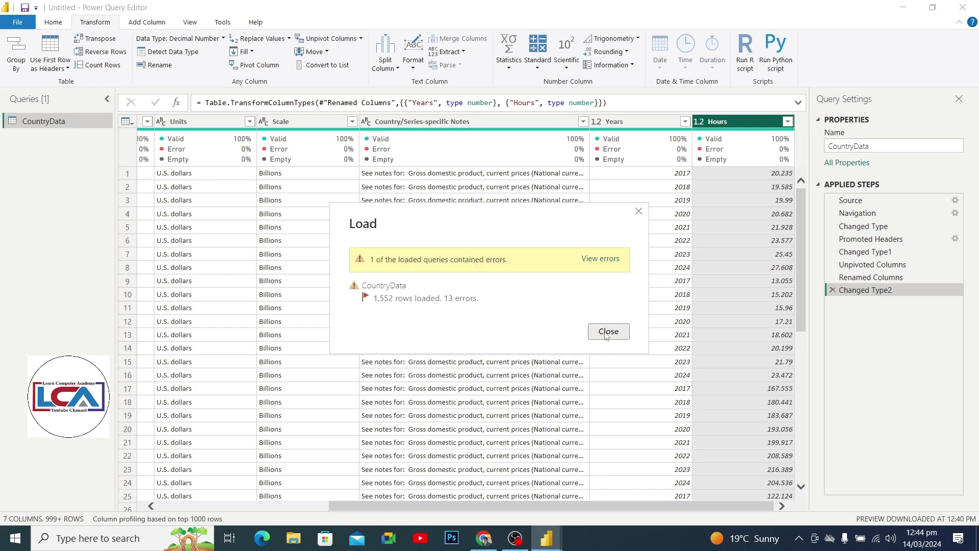
pyautogui.click(607, 333)
# Step: Close Power Query Editor with its changes applied and return to the report
pyautogui.click(55, 23)
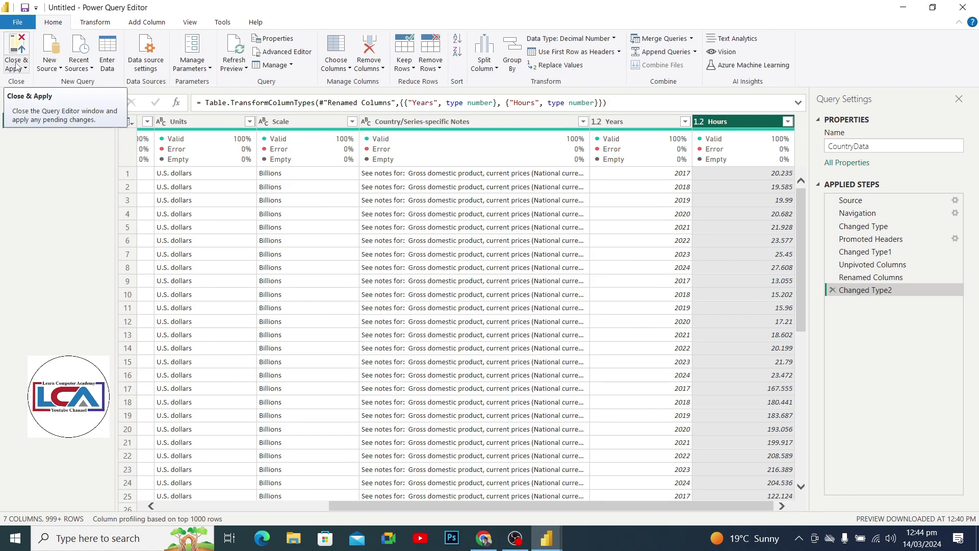
pyautogui.click(16, 67)
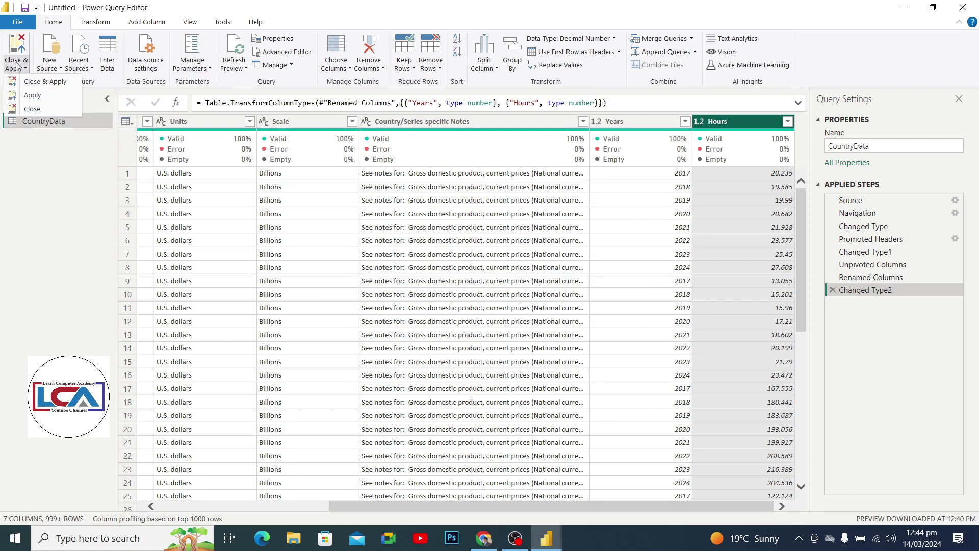
pyautogui.click(46, 82)
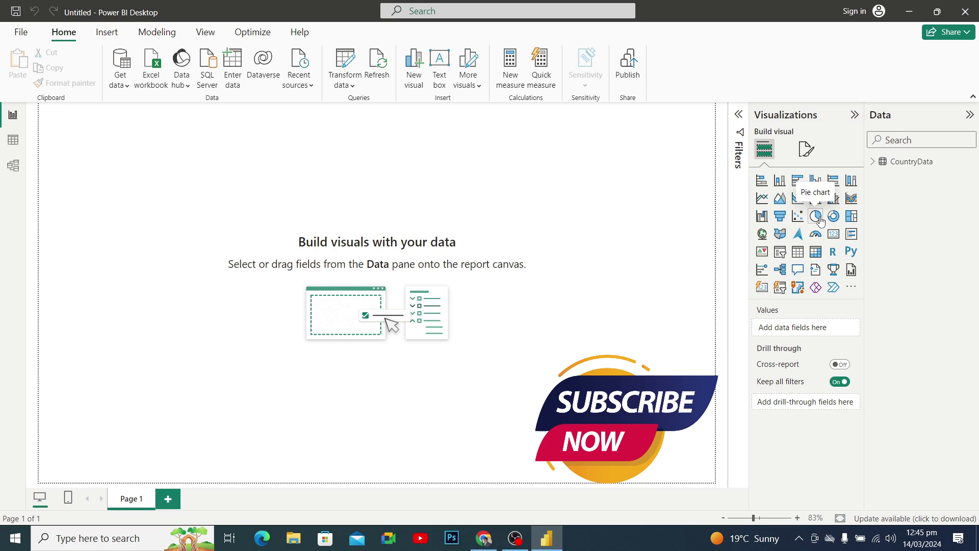
# Step: Look over the loaded CountryData table in the table and model views, and return to the report canvas
pyautogui.click(19, 142)
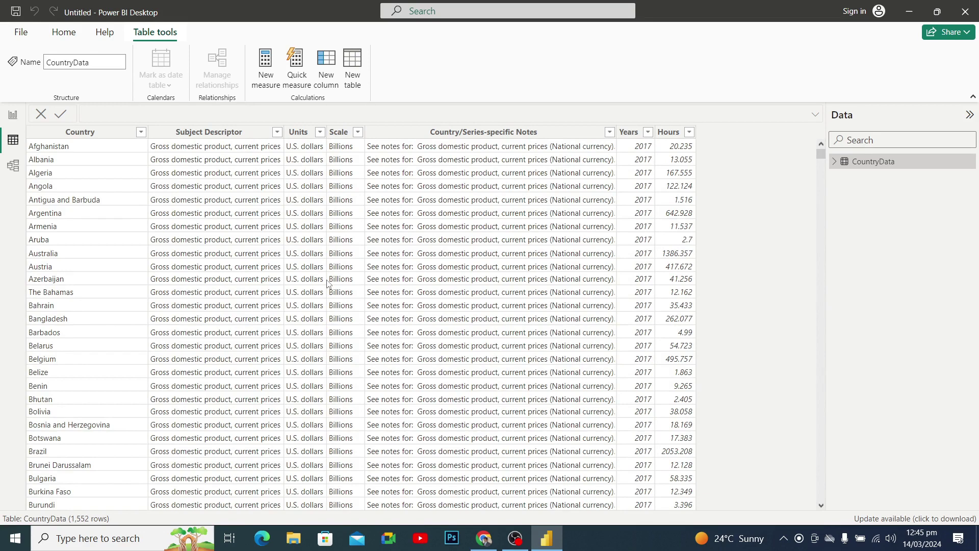
pyautogui.click(14, 167)
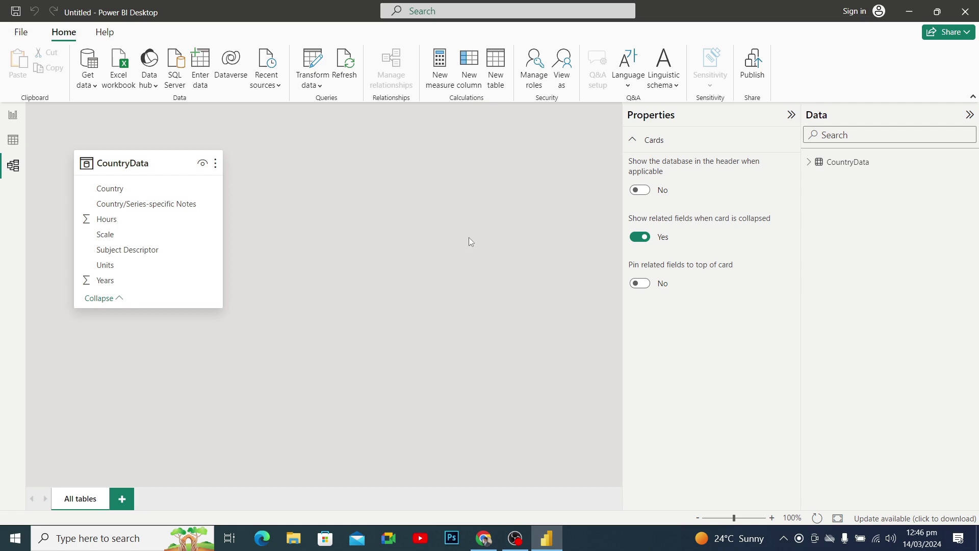
pyautogui.click(14, 115)
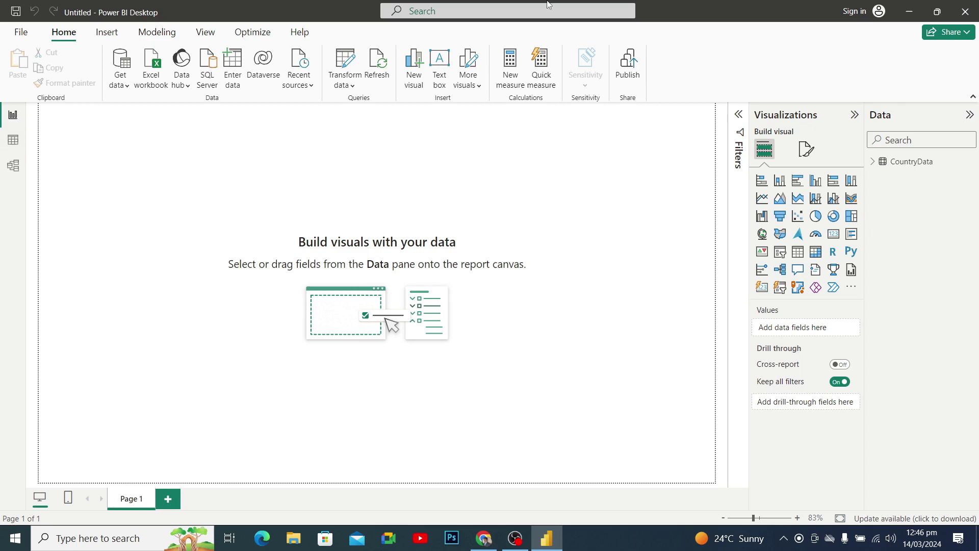
# Step: Add a stacked column chart to Page 1, enlarge it, and move it slightly away from the page's upper-left corner
pyautogui.click(780, 180)
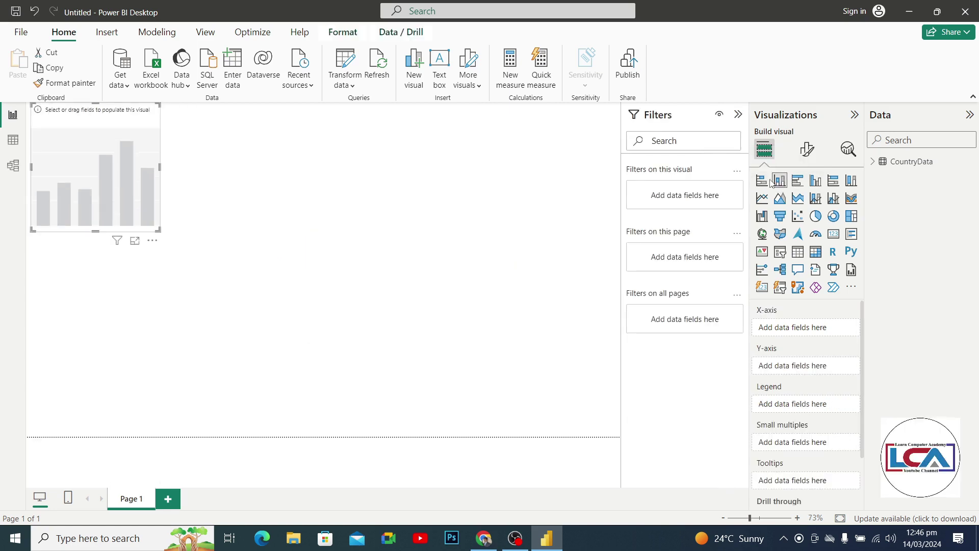
pyautogui.moveTo(157, 230); pyautogui.dragTo(431, 373)
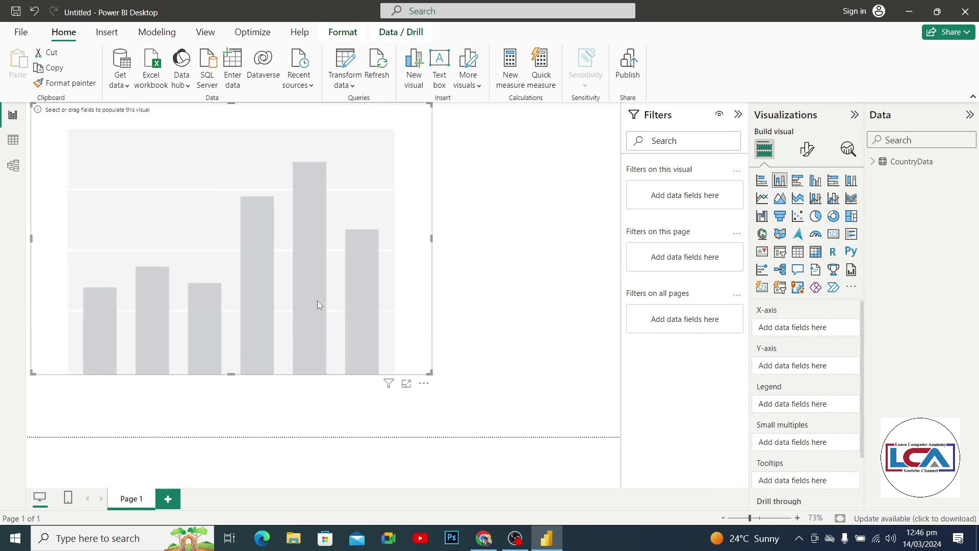
pyautogui.moveTo(317, 304); pyautogui.dragTo(350, 320)
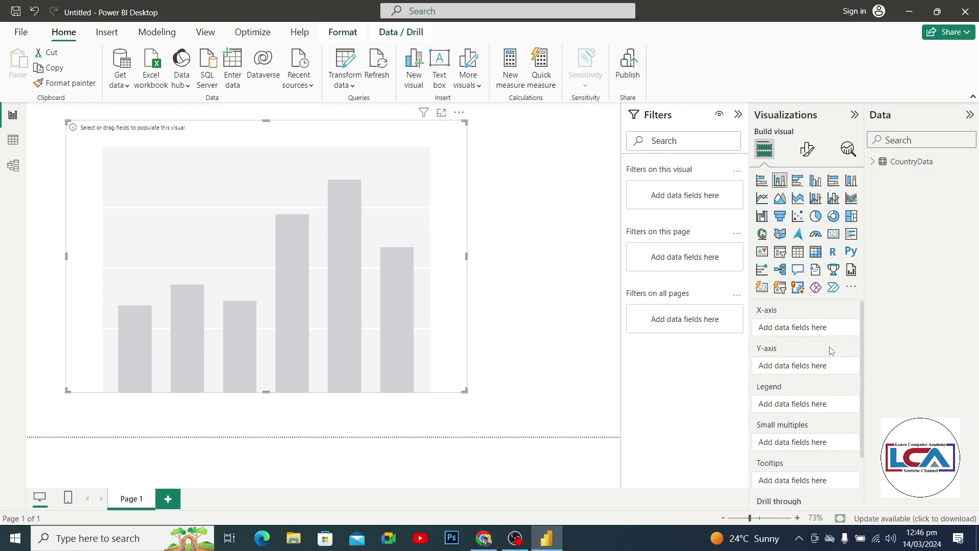
# Step: Populate the stacked column chart from the CountryData table with Hours on the X-axis and Years on the Y-axis
pyautogui.click(872, 162)
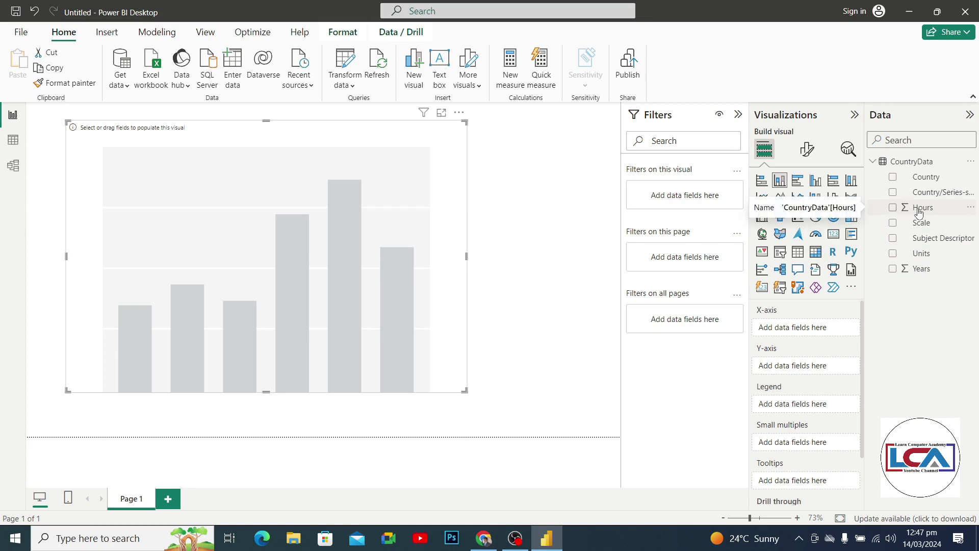
pyautogui.moveTo(918, 212); pyautogui.dragTo(791, 334)
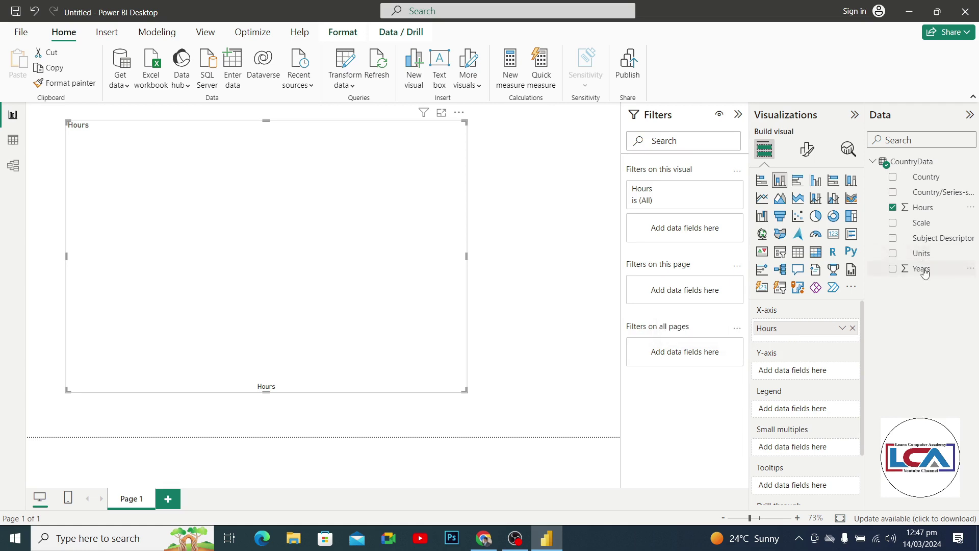
pyautogui.moveTo(923, 268); pyautogui.dragTo(806, 372)
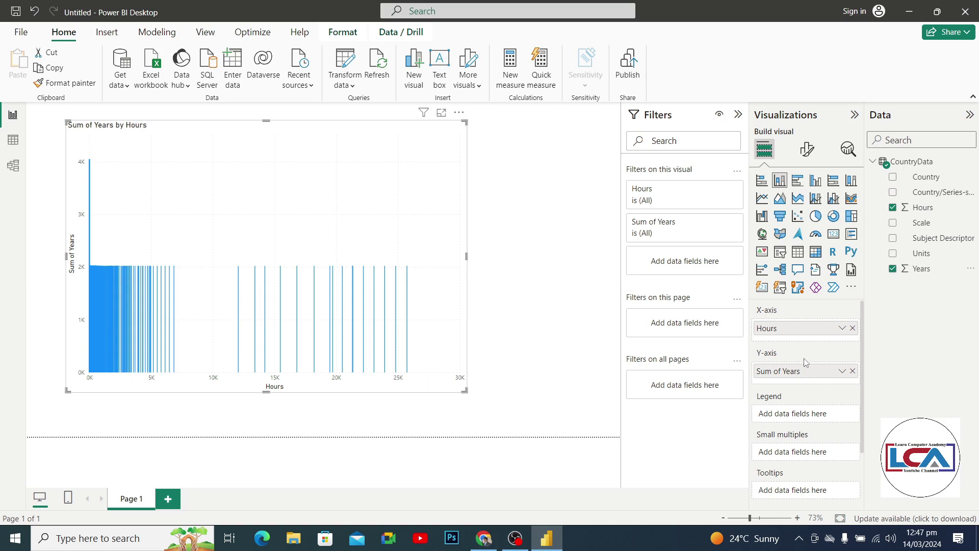
# Step: Try the Hours and Years data in clustered column, 100% stacked bar and other column and bar types, ending on a clustered bar chart
pyautogui.click(798, 181)
pyautogui.click(816, 181)
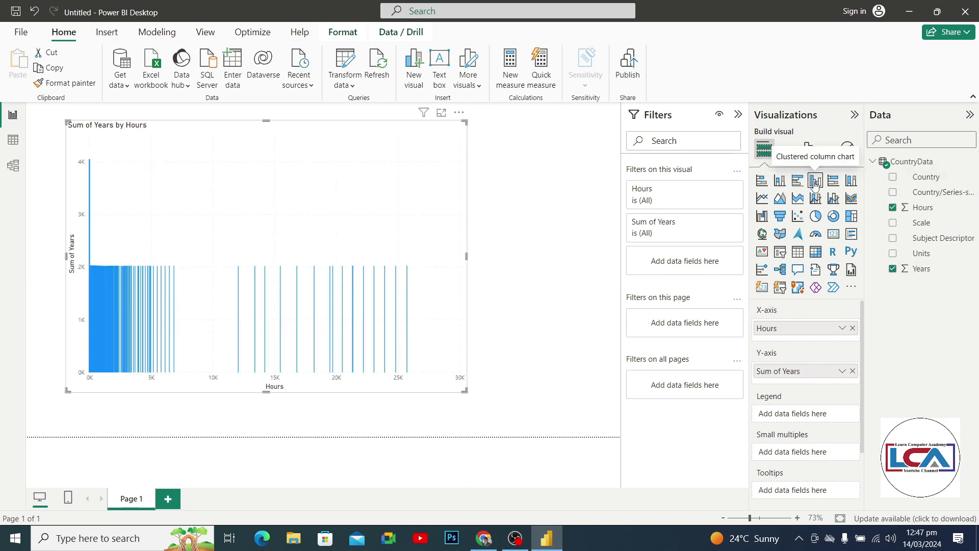
pyautogui.click(837, 182)
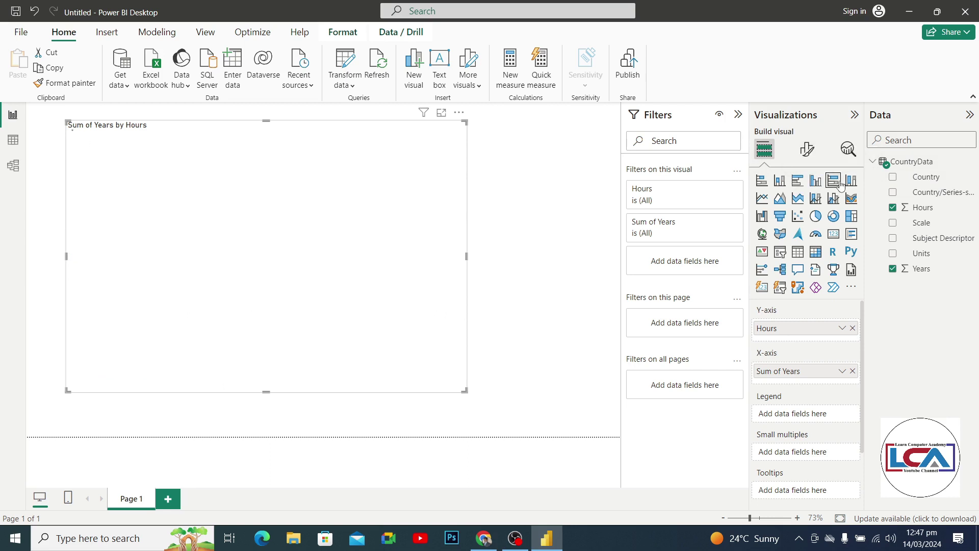
pyautogui.click(763, 180)
pyautogui.click(780, 181)
pyautogui.click(802, 183)
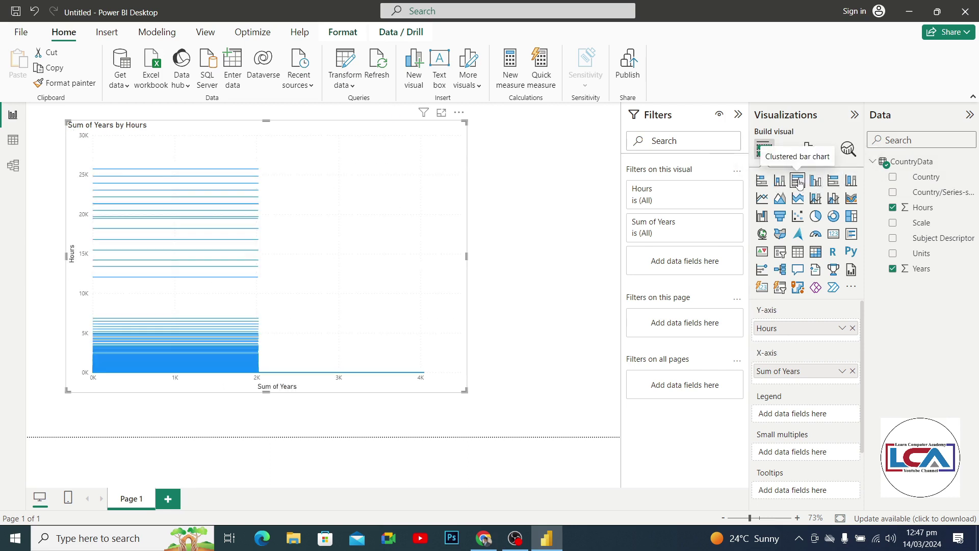
# Step: Clear both axes of the clustered bar chart, and add Hours to the Y-axis and Years to the X-axis again
pyautogui.click(852, 328)
pyautogui.click(852, 370)
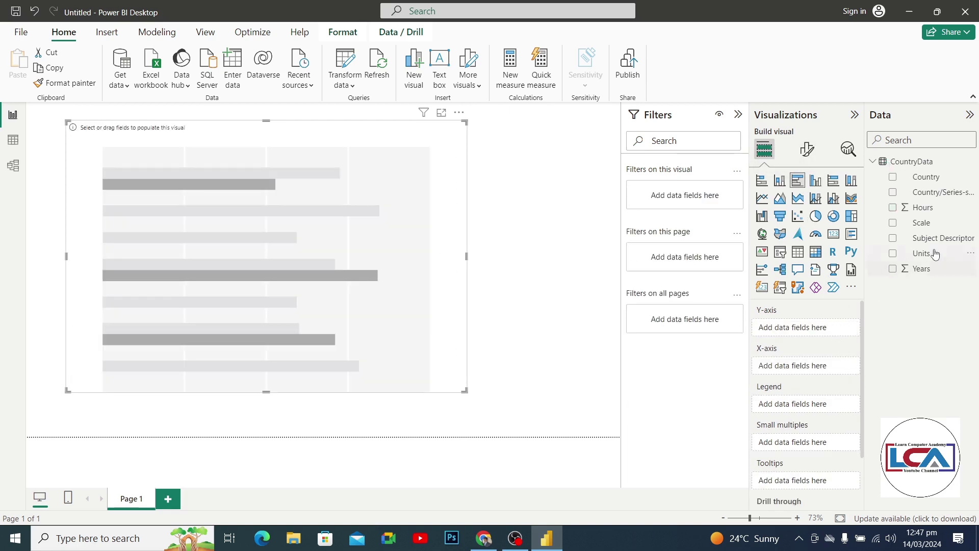
pyautogui.moveTo(920, 208); pyautogui.dragTo(813, 328)
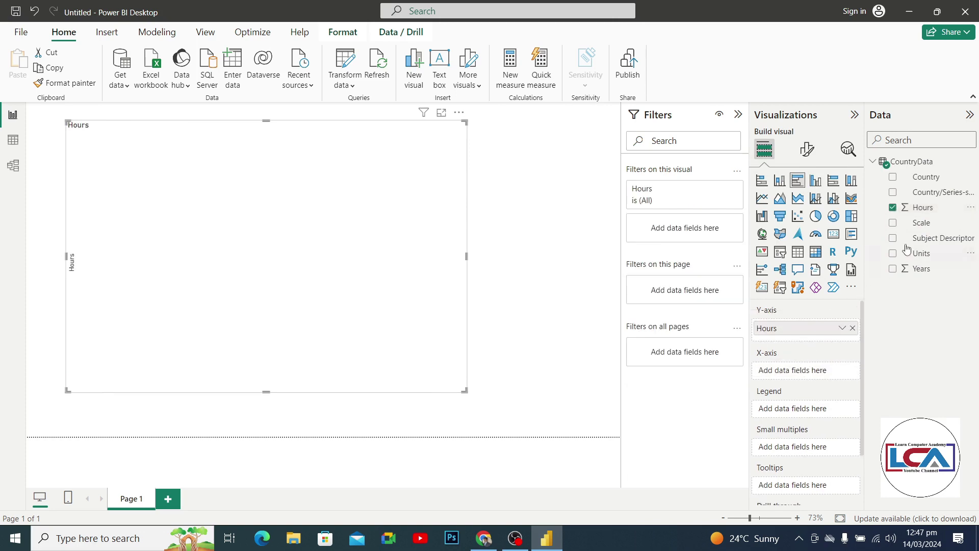
pyautogui.moveTo(921, 269); pyautogui.dragTo(807, 374)
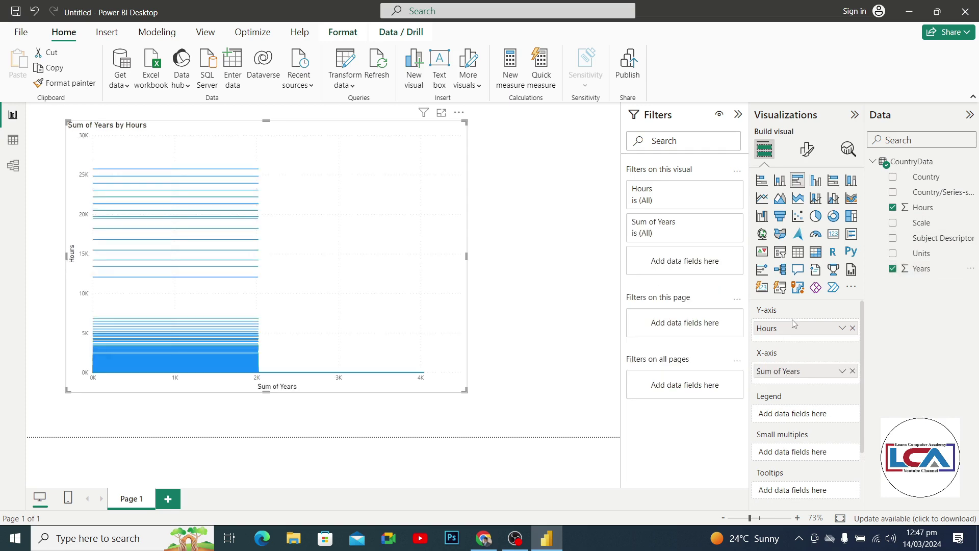
# Step: Turn the visual into a stacked column chart with Years on the X-axis, Hours on the Y-axis and Country as the legend
pyautogui.click(816, 182)
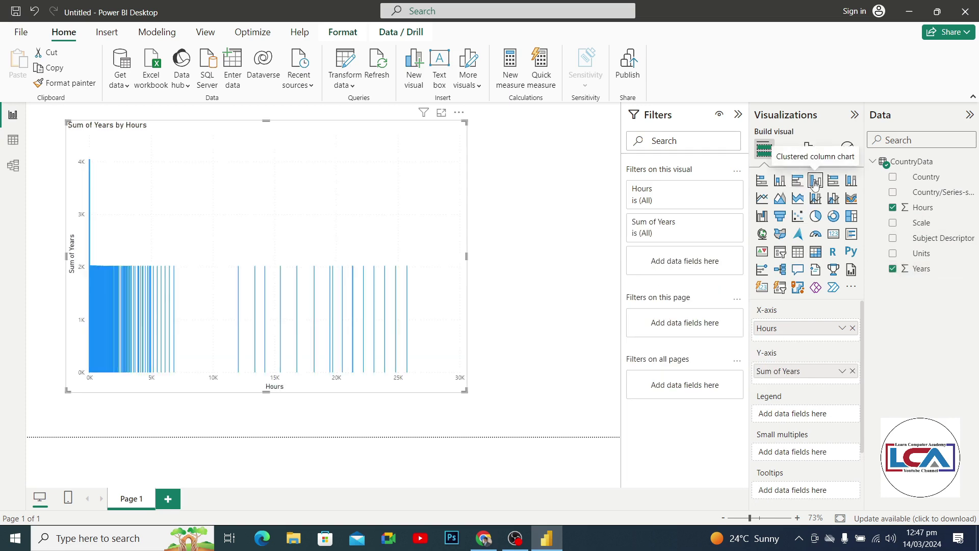
pyautogui.click(852, 329)
pyautogui.moveTo(815, 368); pyautogui.dragTo(810, 331)
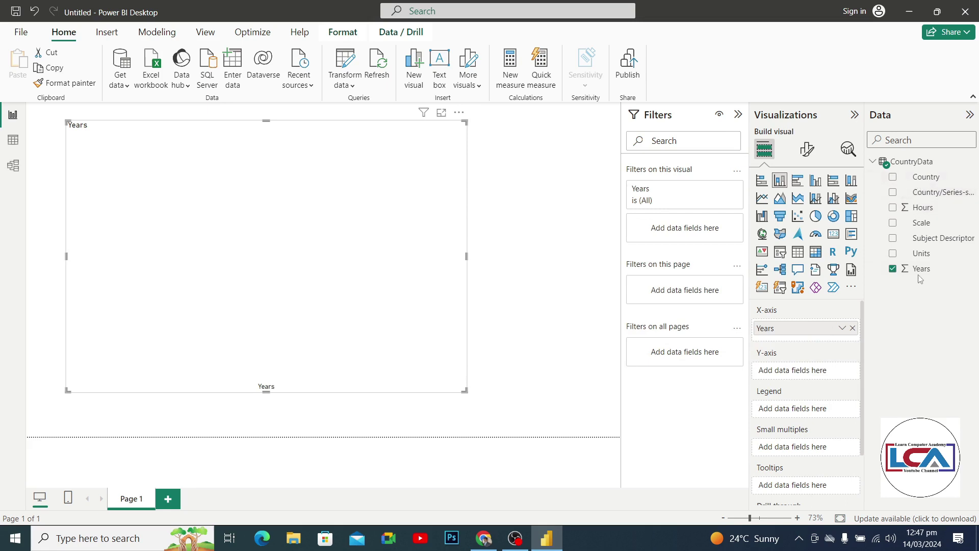
pyautogui.moveTo(922, 208); pyautogui.dragTo(809, 375)
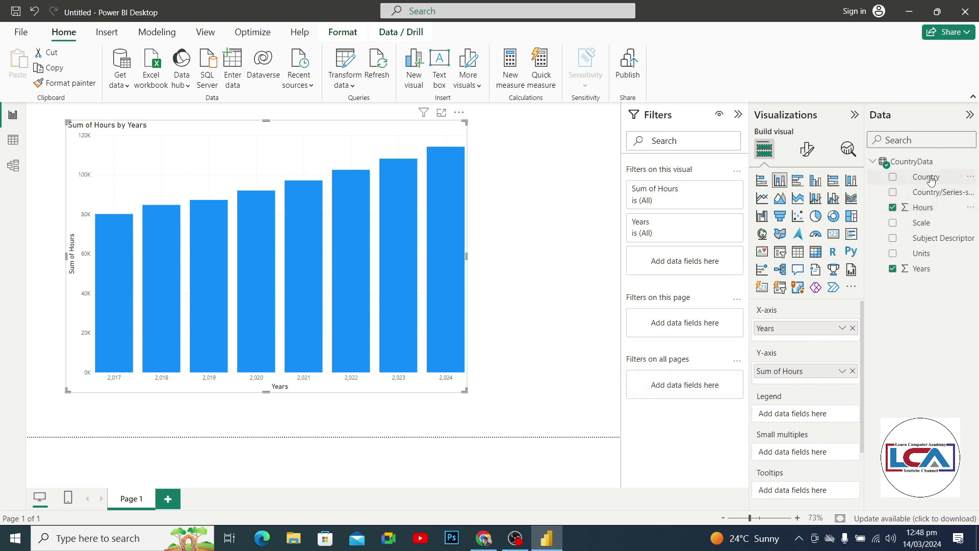
pyautogui.moveTo(931, 180); pyautogui.dragTo(816, 420)
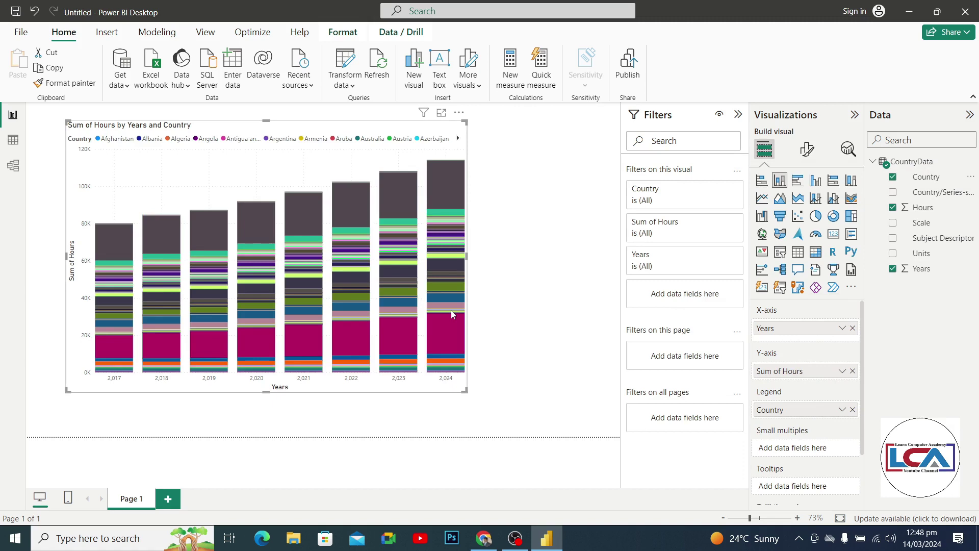
# Step: Preview the country data as donut, pie, line, area and clustered column charts, and return to the stacked column chart
pyautogui.click(447, 214)
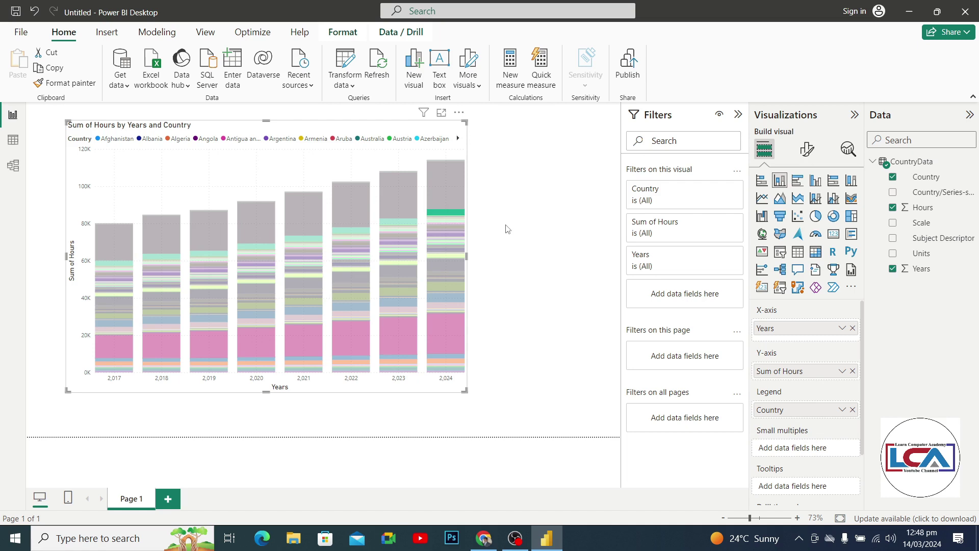
pyautogui.click(833, 215)
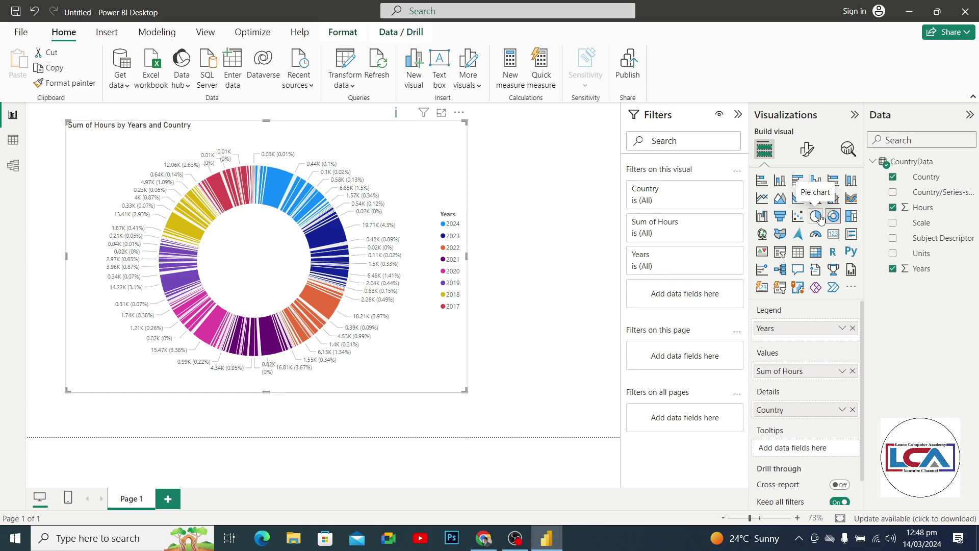
pyautogui.click(815, 216)
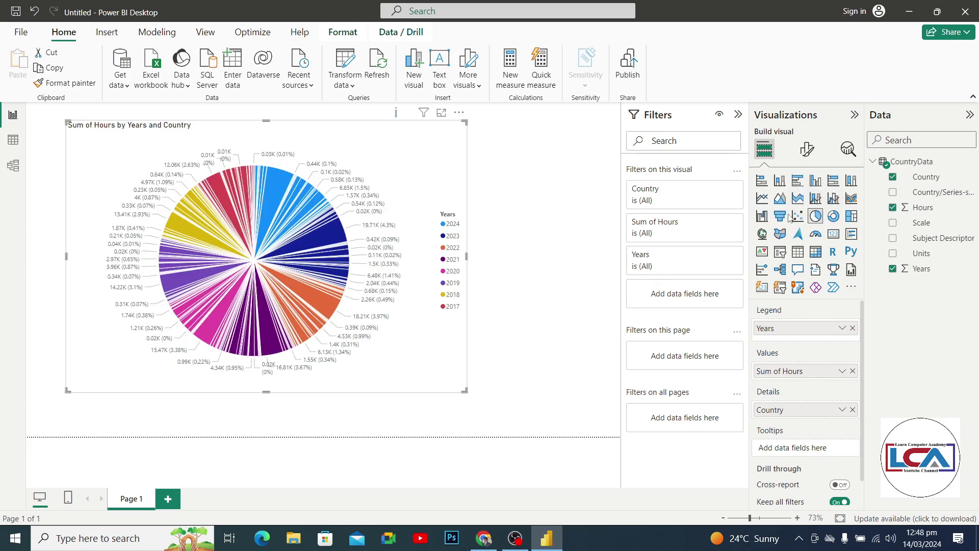
pyautogui.click(763, 198)
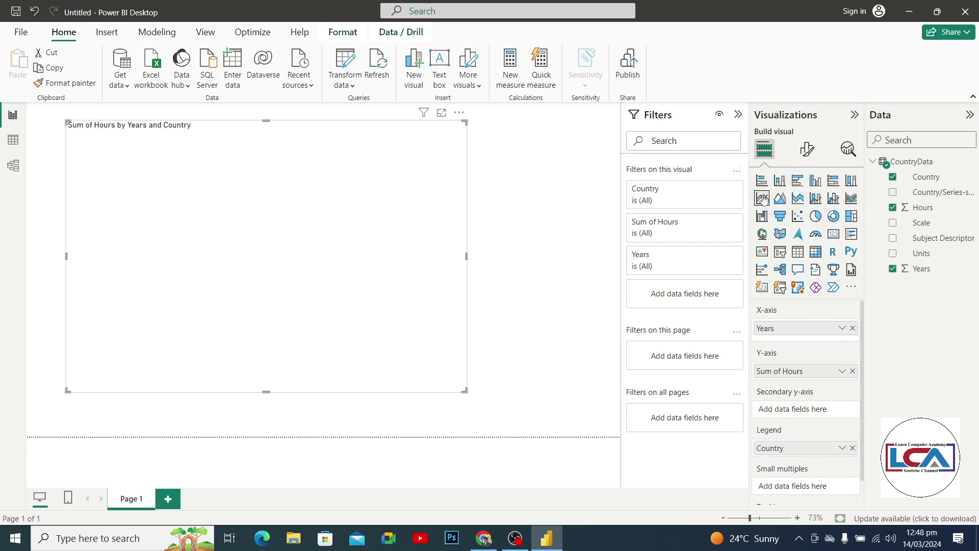
pyautogui.click(782, 200)
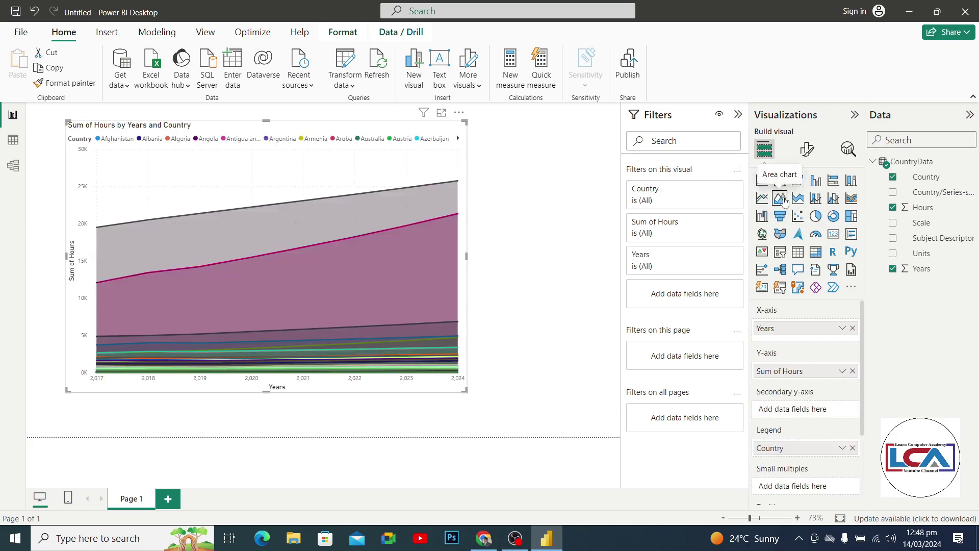
pyautogui.click(815, 180)
pyautogui.click(780, 180)
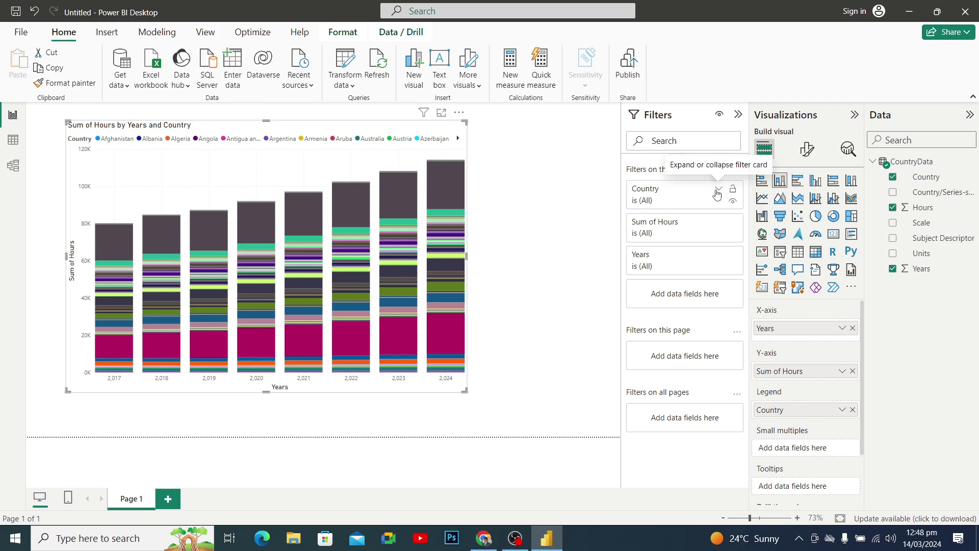
# Step: Apply a Top N filter on Country to the visual, showing the top 5 items by First Country
pyautogui.click(718, 192)
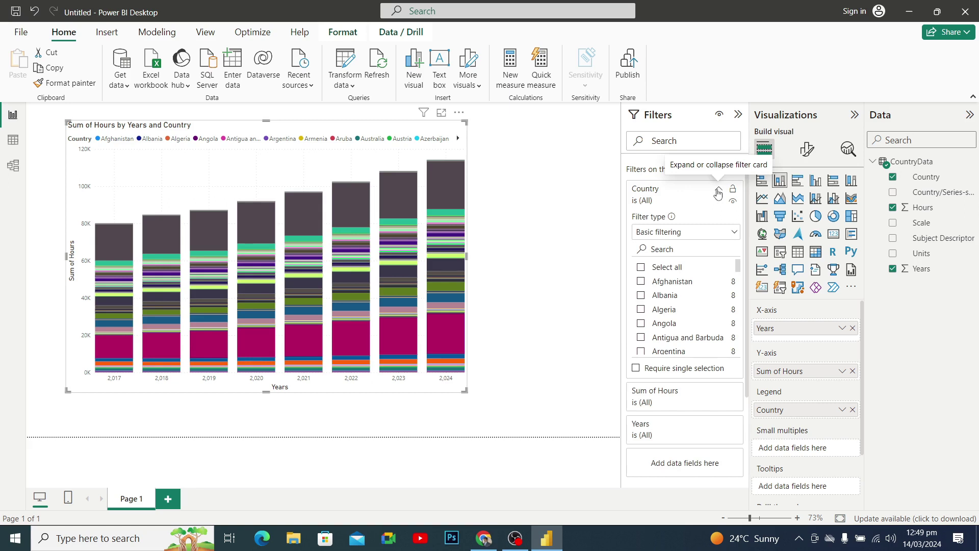
pyautogui.click(692, 236)
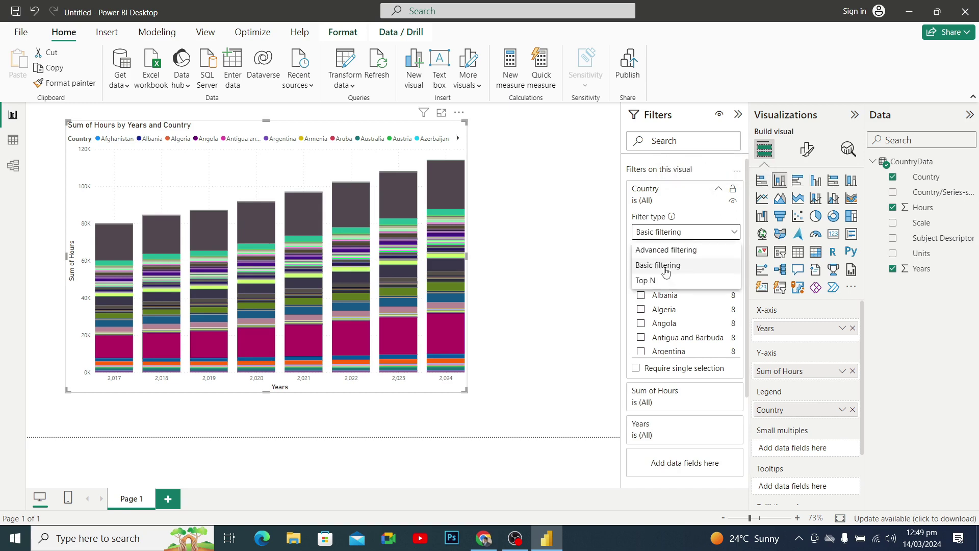
pyautogui.click(653, 281)
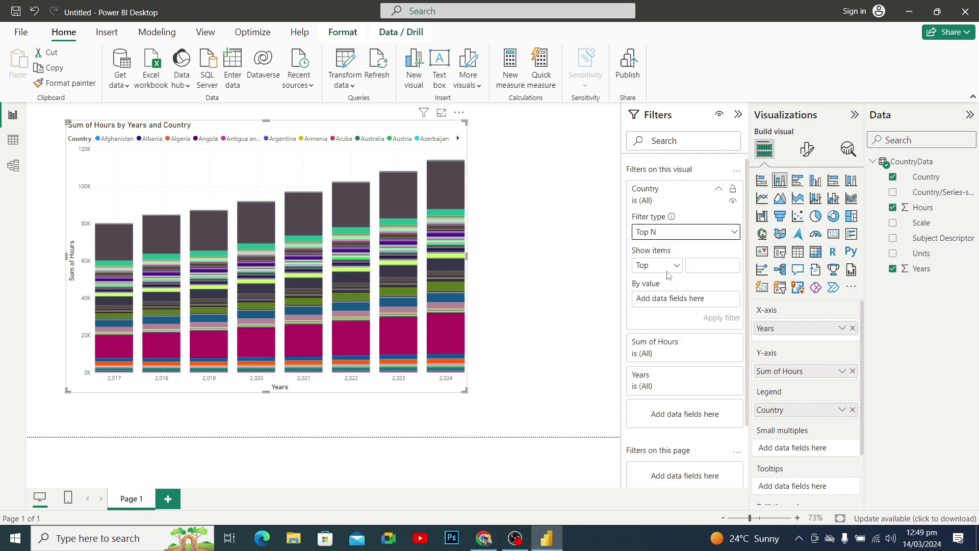
pyautogui.click(696, 266)
pyautogui.write('5')
pyautogui.click(919, 178)
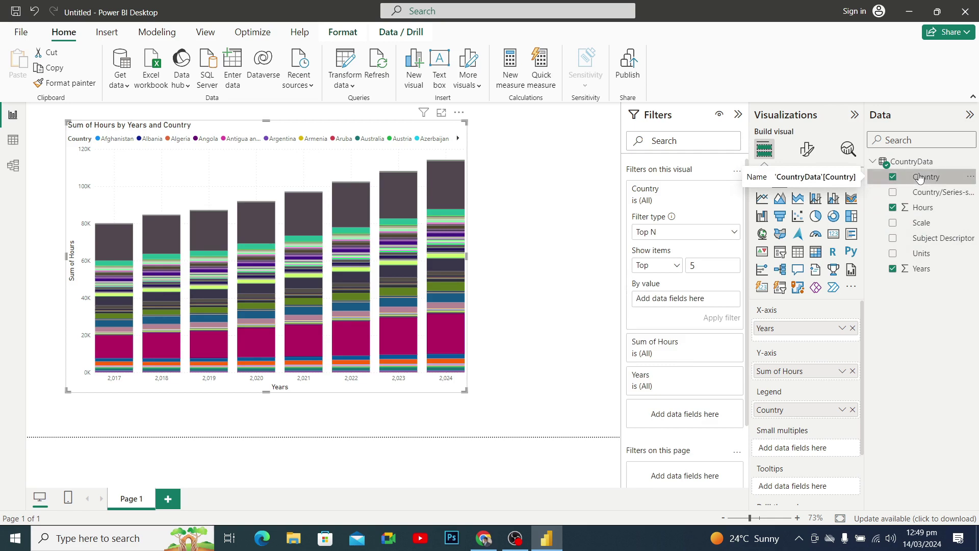
pyautogui.moveTo(919, 178); pyautogui.dragTo(685, 301)
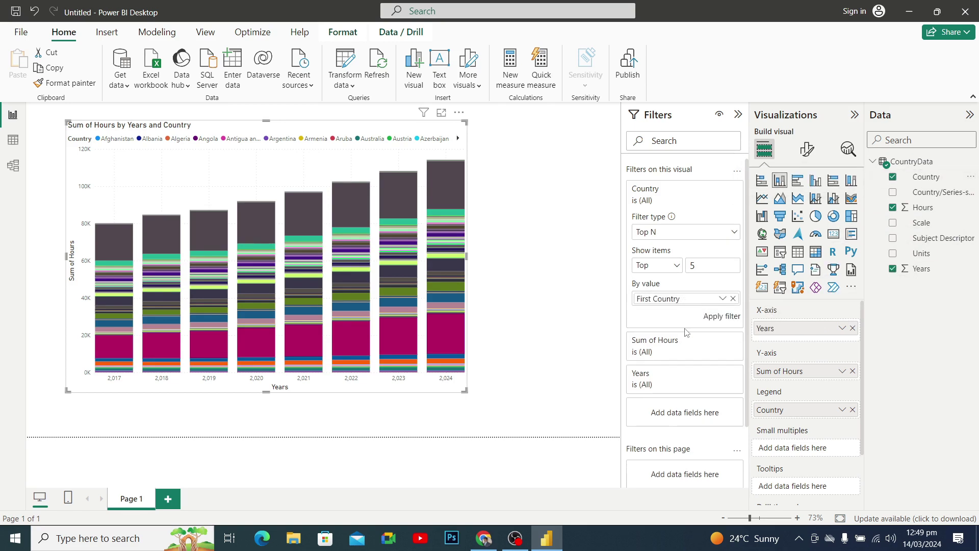
pyautogui.click(720, 318)
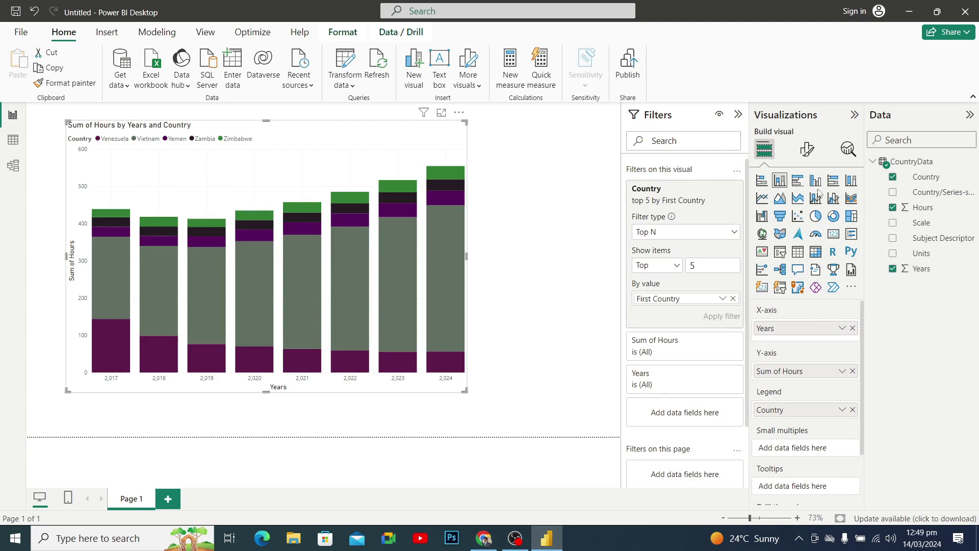
# Step: Try the filtered visual as clustered bar, stacked area, donut and scatter charts
pyautogui.click(798, 184)
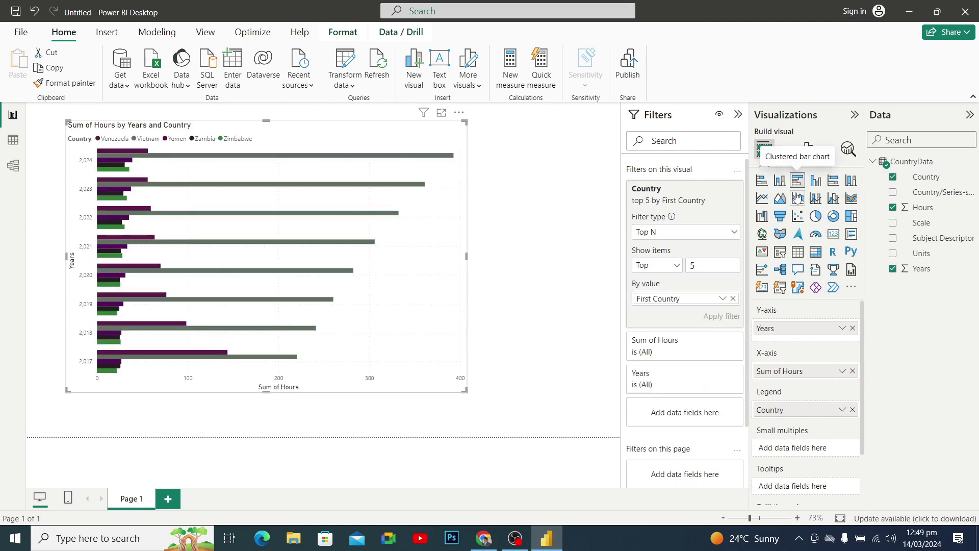
pyautogui.click(797, 199)
pyautogui.click(833, 215)
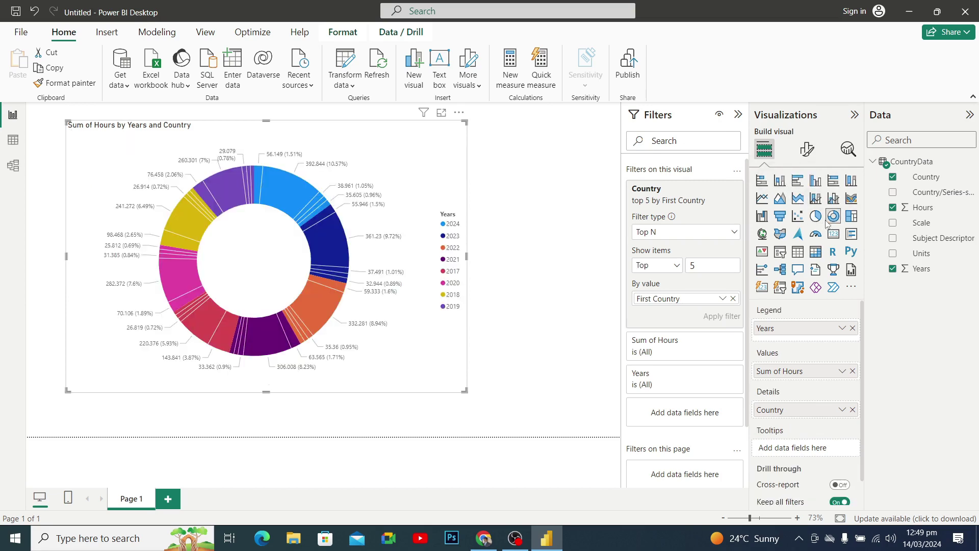
pyautogui.click(798, 216)
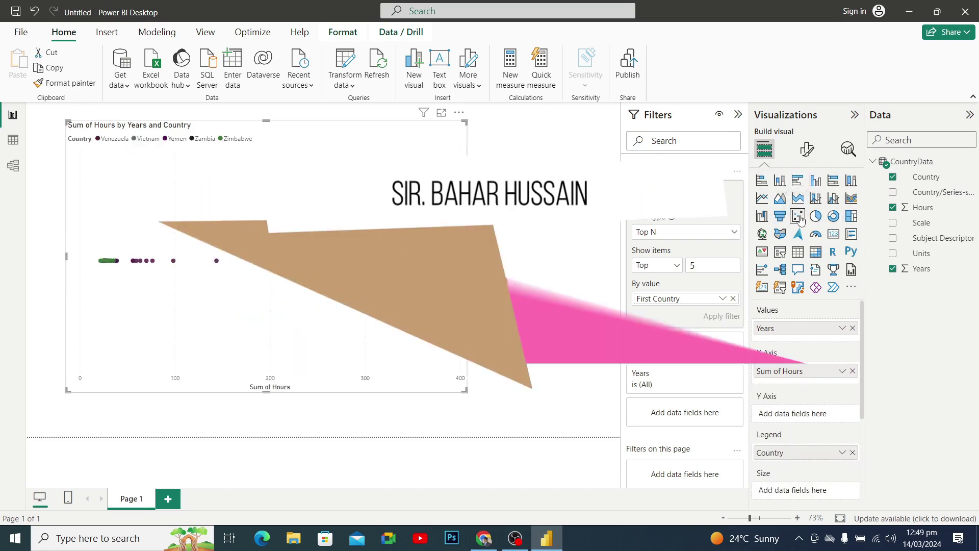
pyautogui.click(833, 216)
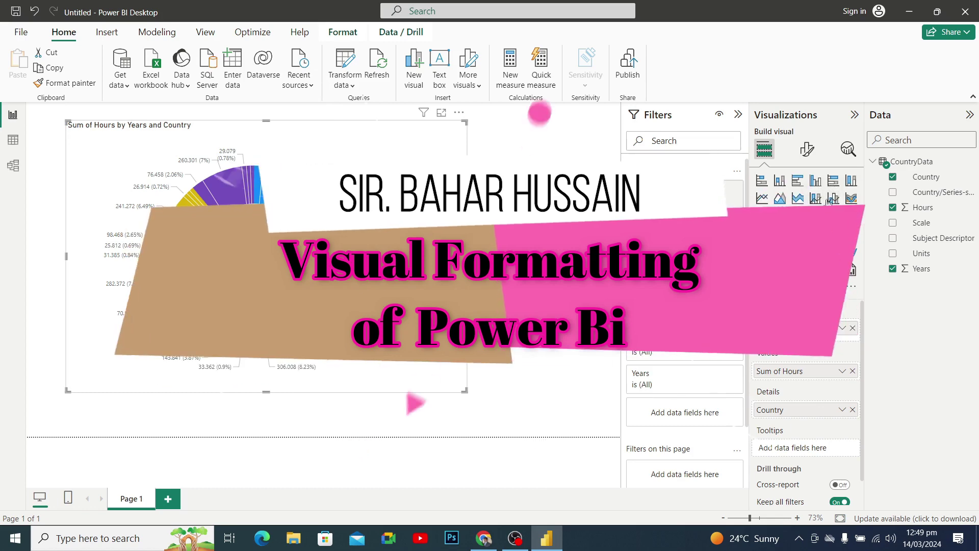
# Step: Preview the line and clustered column version of the visual, and change it to a line and stacked column chart
pyautogui.click(832, 200)
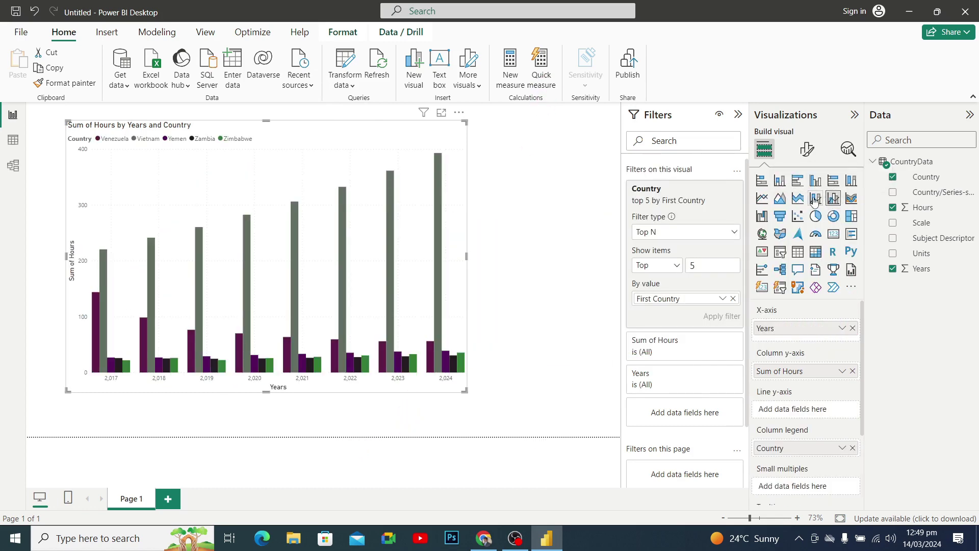
pyautogui.click(816, 199)
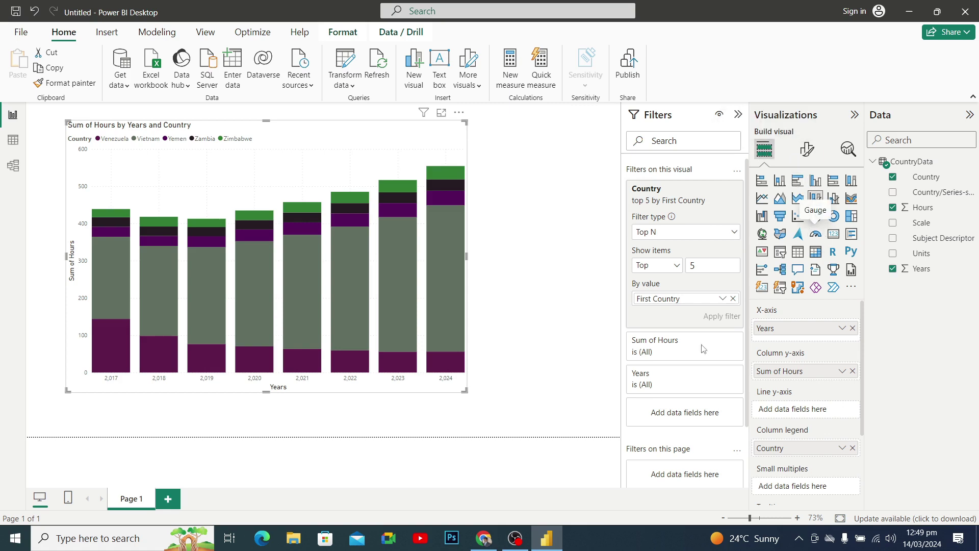
pyautogui.moveTo(451, 242)
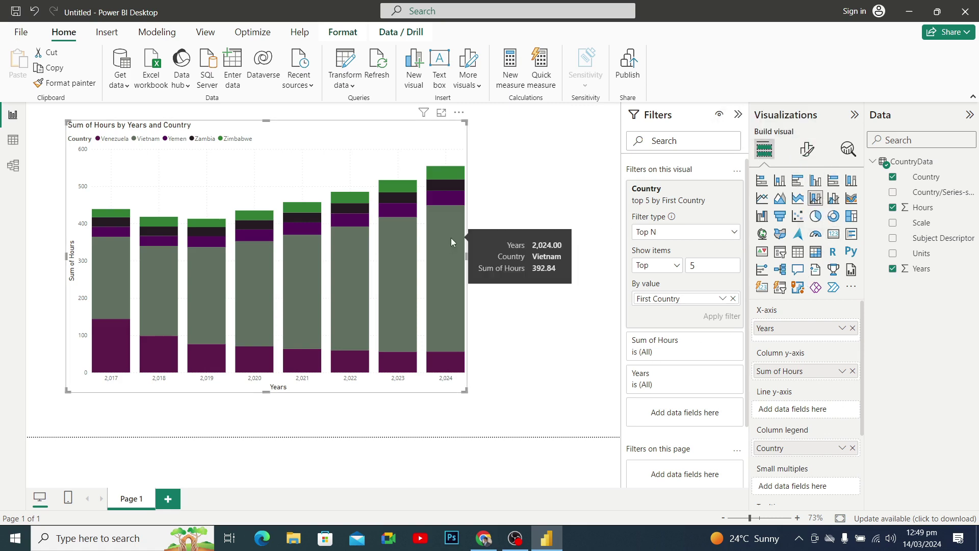
# Step: Enlarge the column chart freehand to about 949 wide by 612 high, and further to about 982 by 633
pyautogui.click(806, 150)
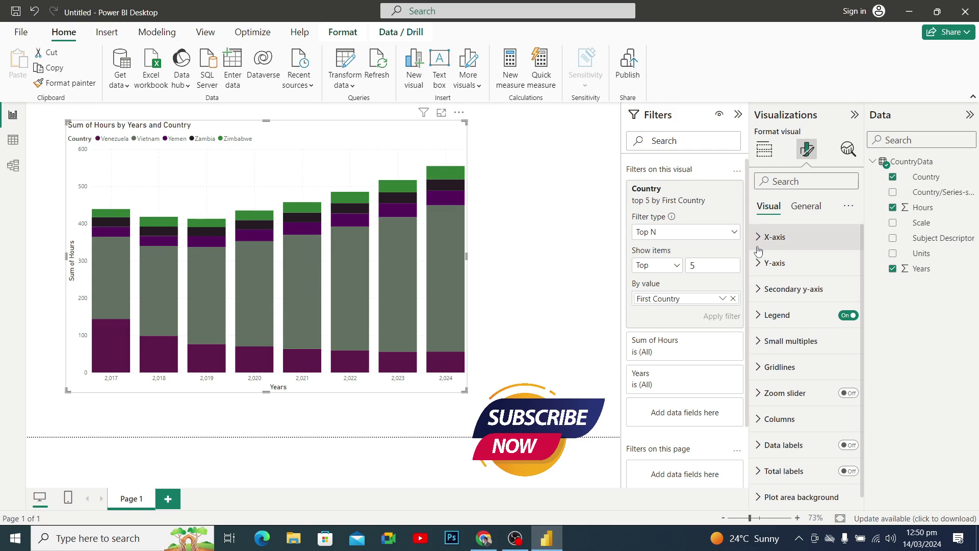
pyautogui.click(806, 206)
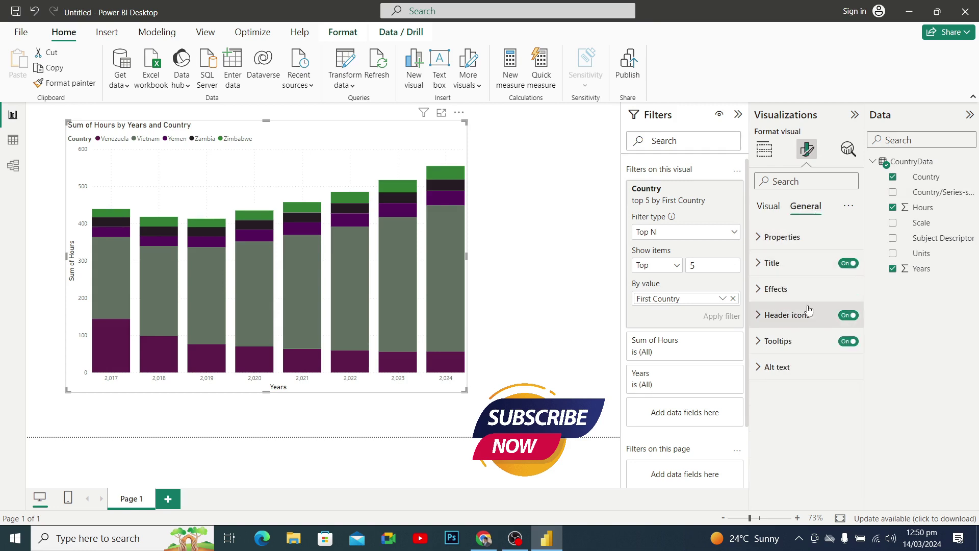
pyautogui.click(787, 243)
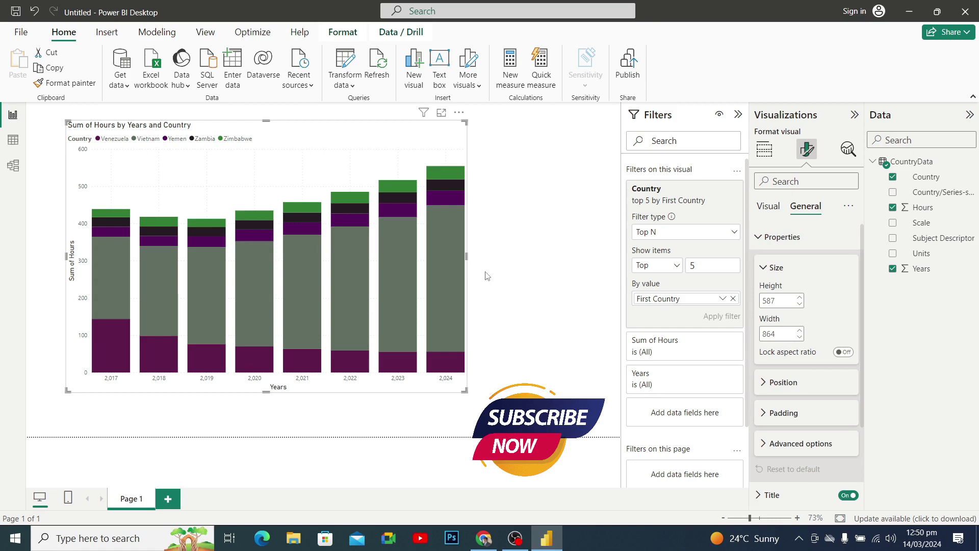
pyautogui.moveTo(464, 391); pyautogui.dragTo(507, 401)
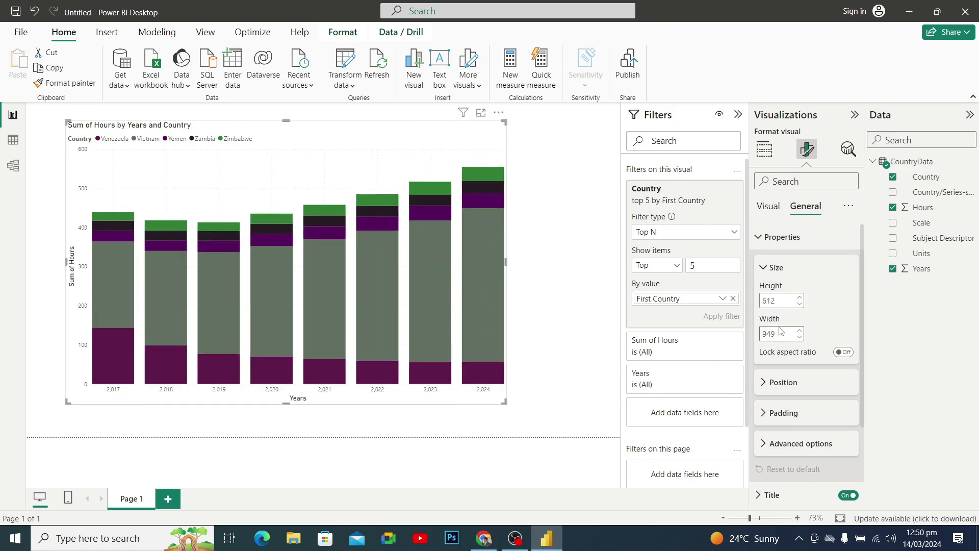
pyautogui.click(515, 414)
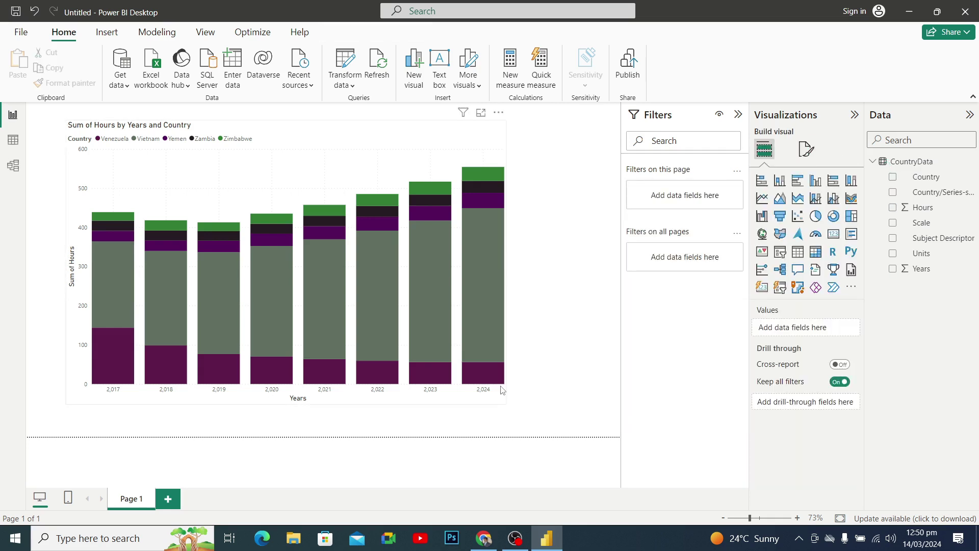
pyautogui.click(503, 390)
pyautogui.moveTo(506, 401); pyautogui.dragTo(521, 416)
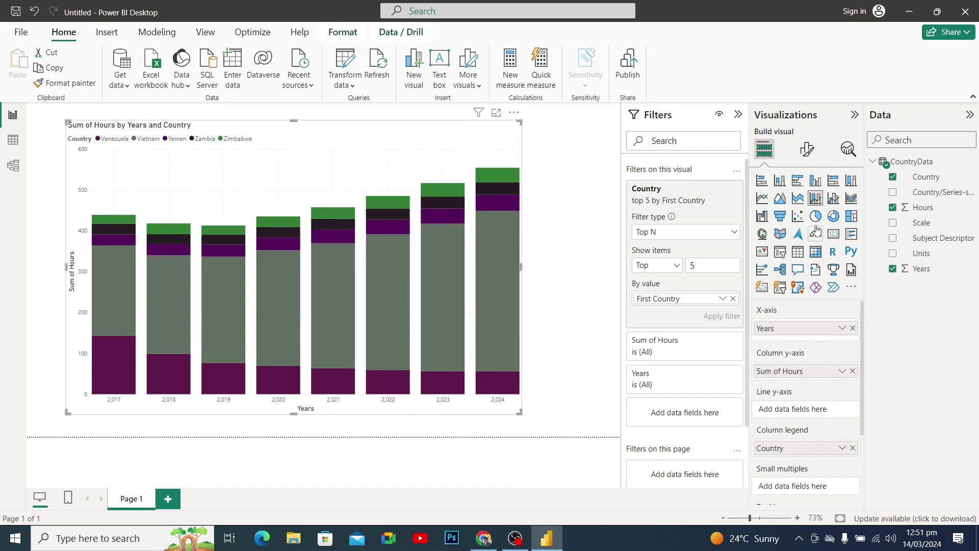
# Step: Show the chart's general size properties, shrink the chart to about 845 by 487, and enlarge it to about 948 wide
pyautogui.click(807, 149)
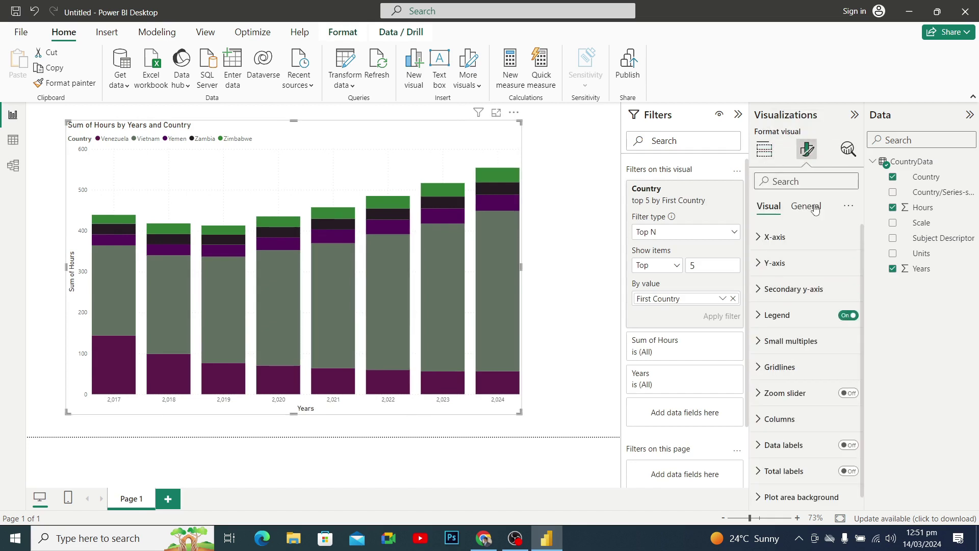
pyautogui.click(815, 207)
pyautogui.click(786, 237)
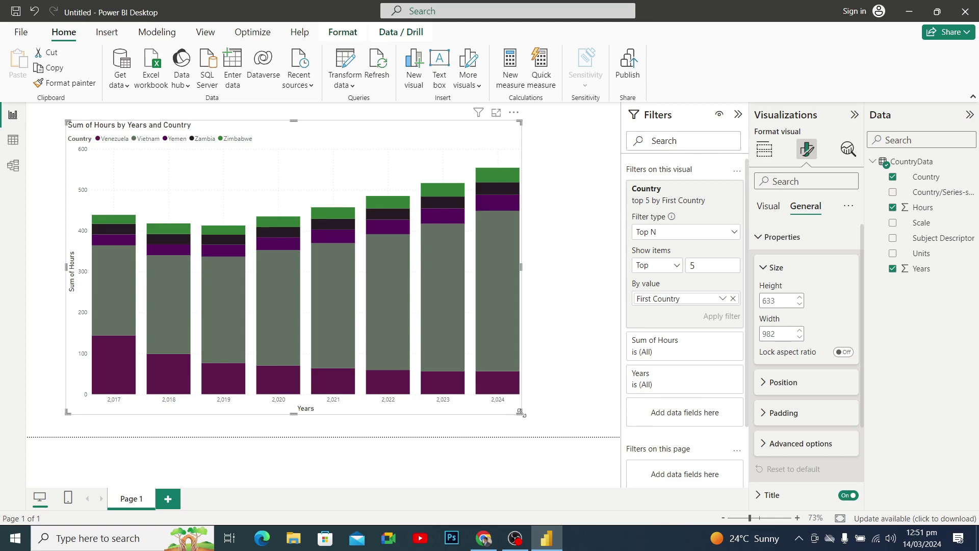
pyautogui.moveTo(519, 412); pyautogui.dragTo(457, 345)
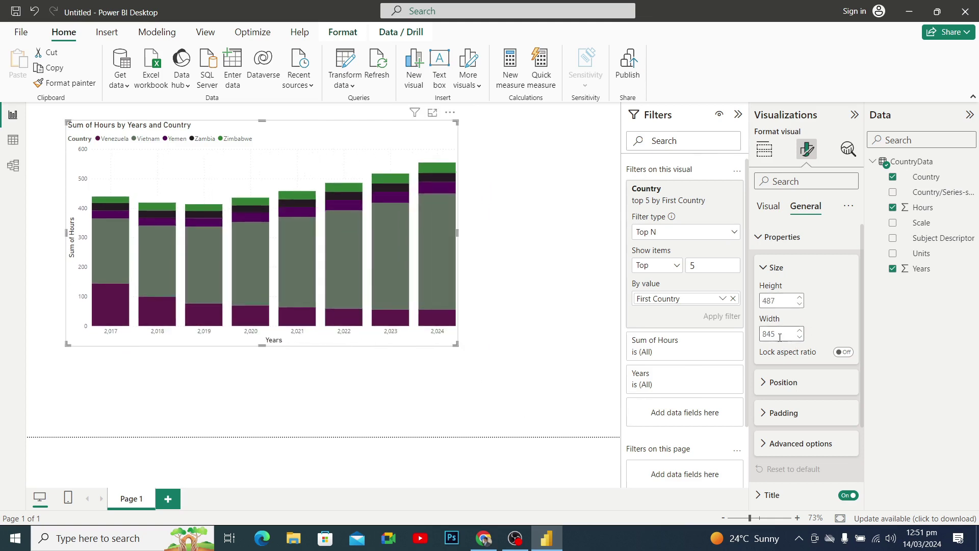
pyautogui.moveTo(455, 346); pyautogui.dragTo(505, 397)
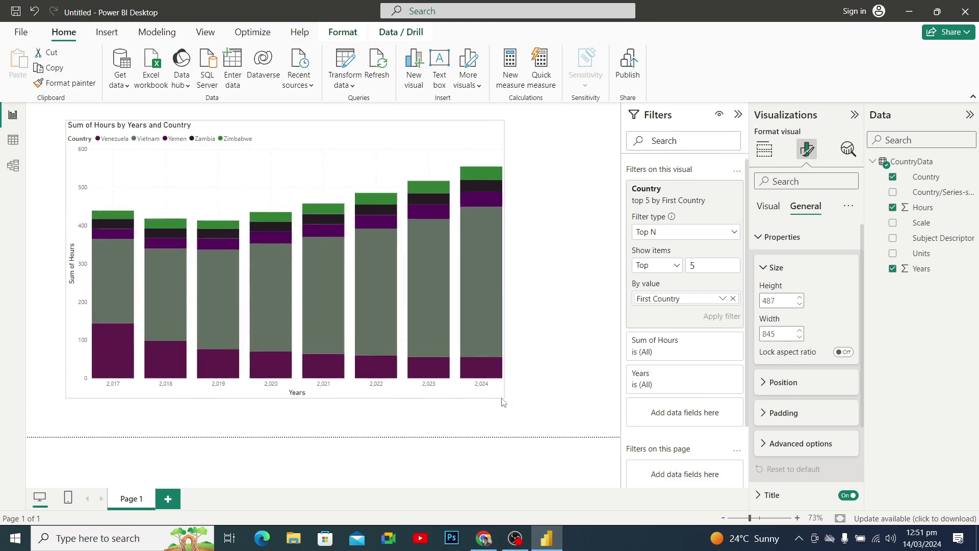
# Step: Show the chart's position properties, move it to about horizontal 107 and vertical 76, and widen it to about 1027
pyautogui.click(767, 384)
pyautogui.scroll(-3, 841, 392)
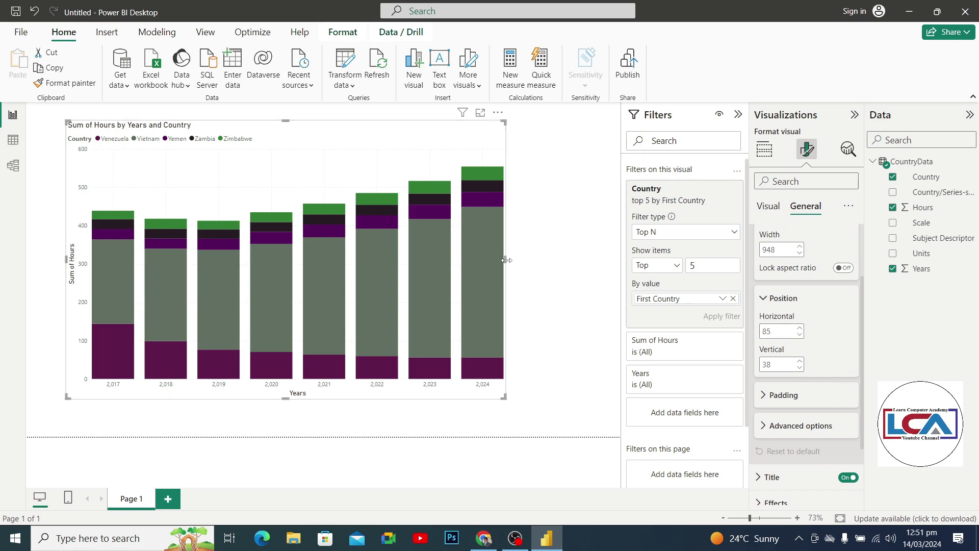
pyautogui.moveTo(506, 259); pyautogui.dragTo(540, 292)
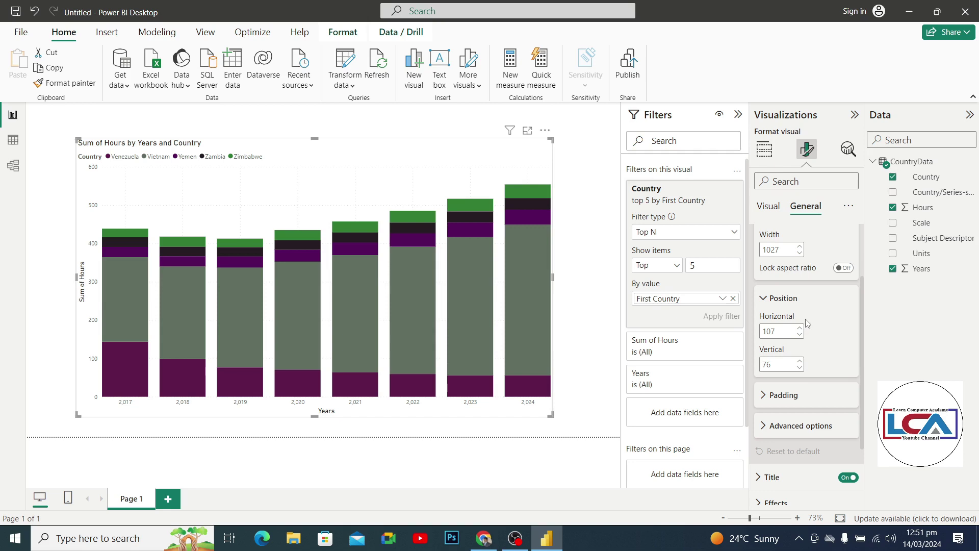
# Step: Set the chart's top padding to 6 px and its left padding to 20 px
pyautogui.click(768, 396)
pyautogui.scroll(-2, 794, 394)
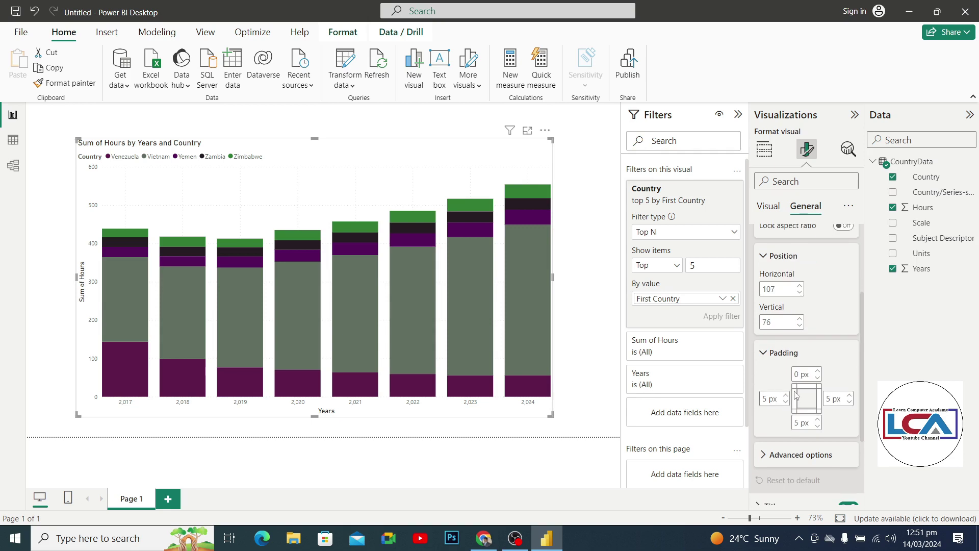
pyautogui.scroll(-2, 794, 394)
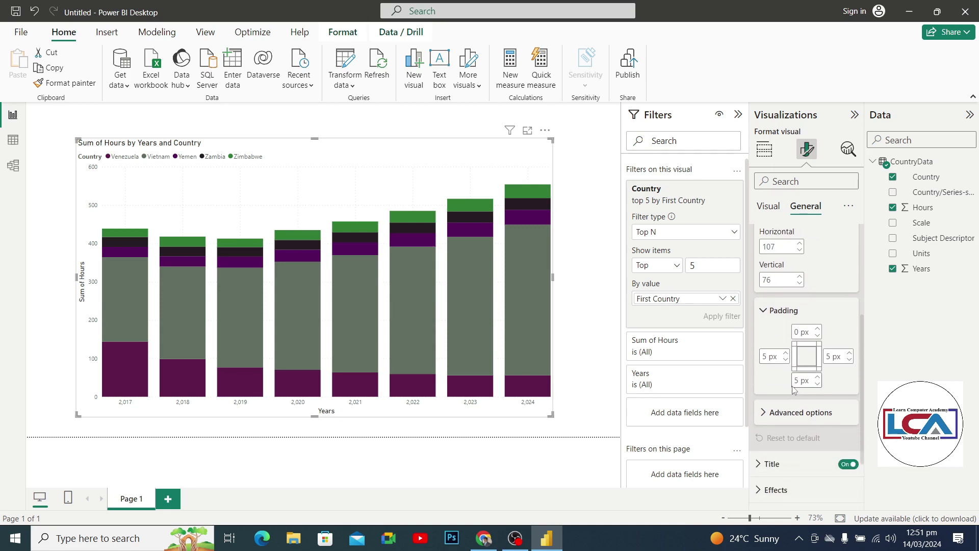
pyautogui.click(818, 329)
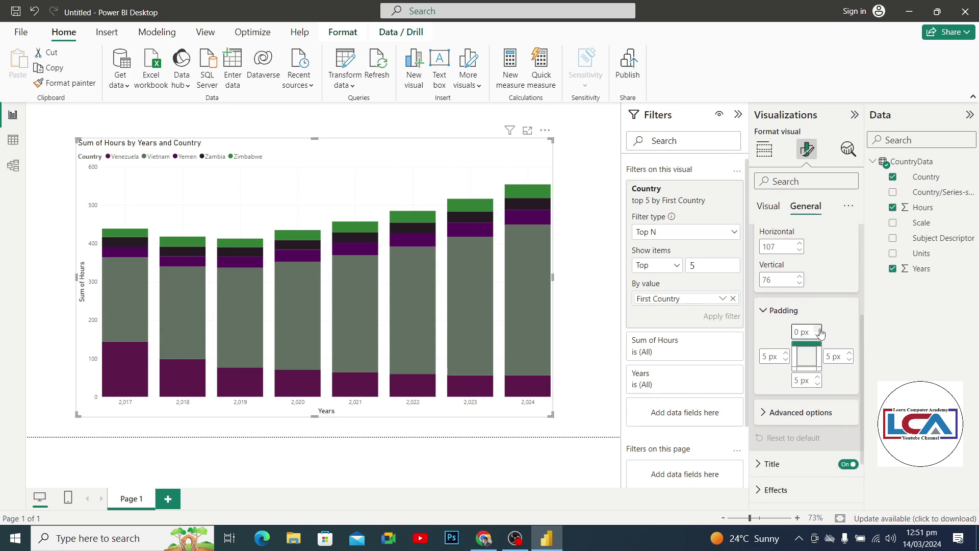
pyautogui.click(786, 353)
pyautogui.click(786, 353)
pyautogui.click(786, 353)
pyautogui.click(786, 353)
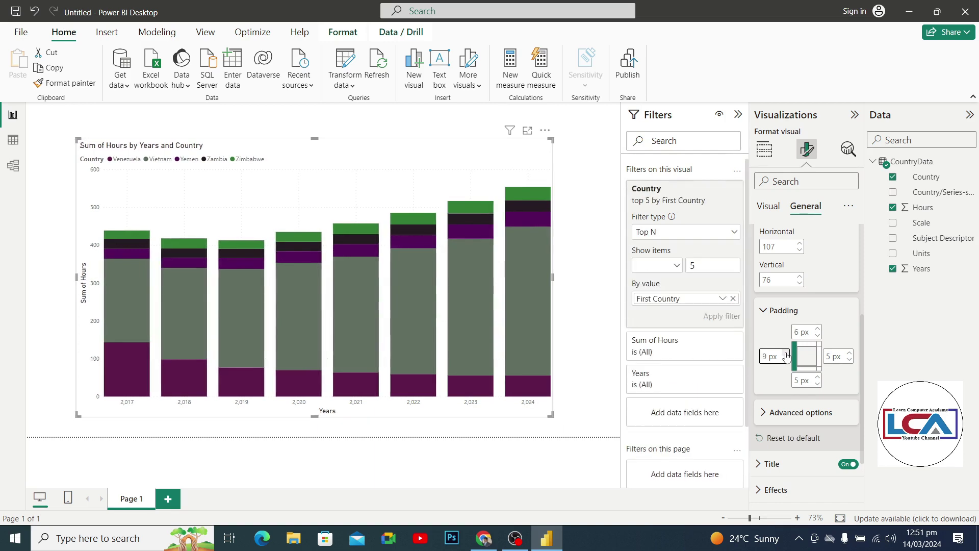
pyautogui.click(786, 352)
pyautogui.click(786, 353)
pyautogui.click(785, 353)
pyautogui.click(785, 353)
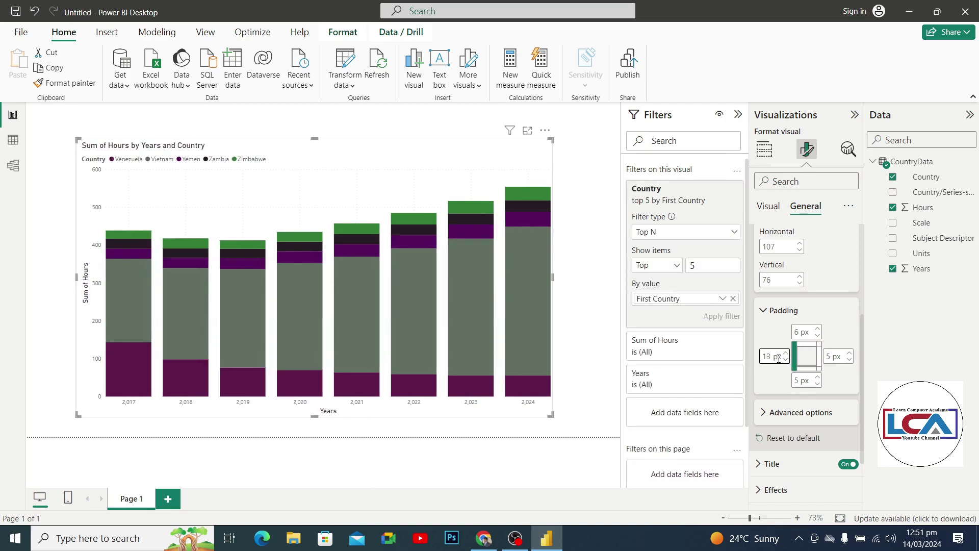
pyautogui.click(785, 353)
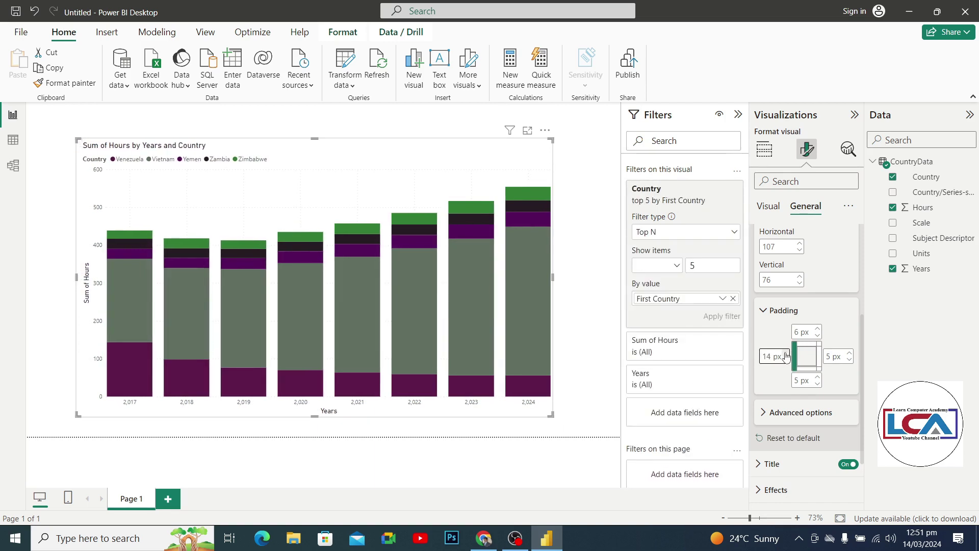
pyautogui.click(786, 353)
pyautogui.click(786, 353)
pyautogui.click(785, 353)
pyautogui.click(786, 353)
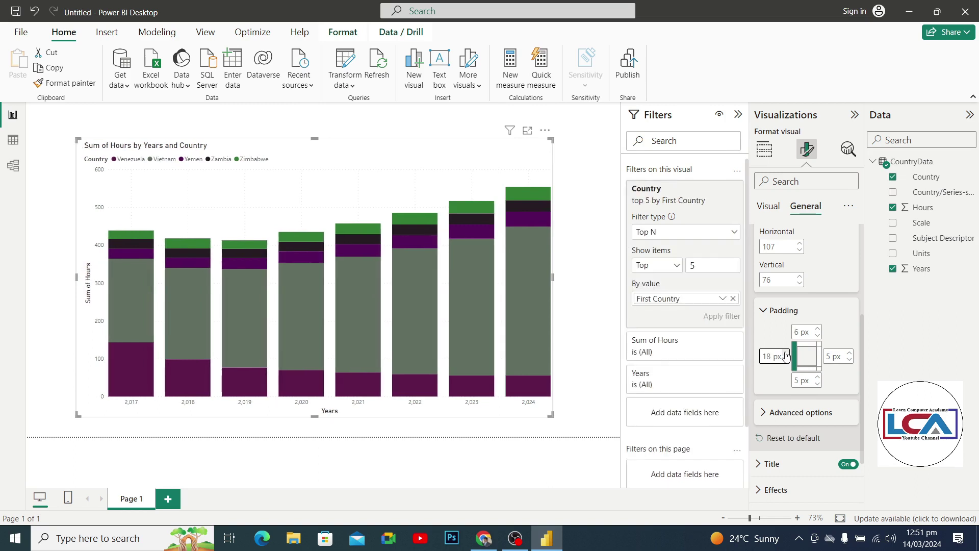
pyautogui.click(785, 353)
pyautogui.click(786, 353)
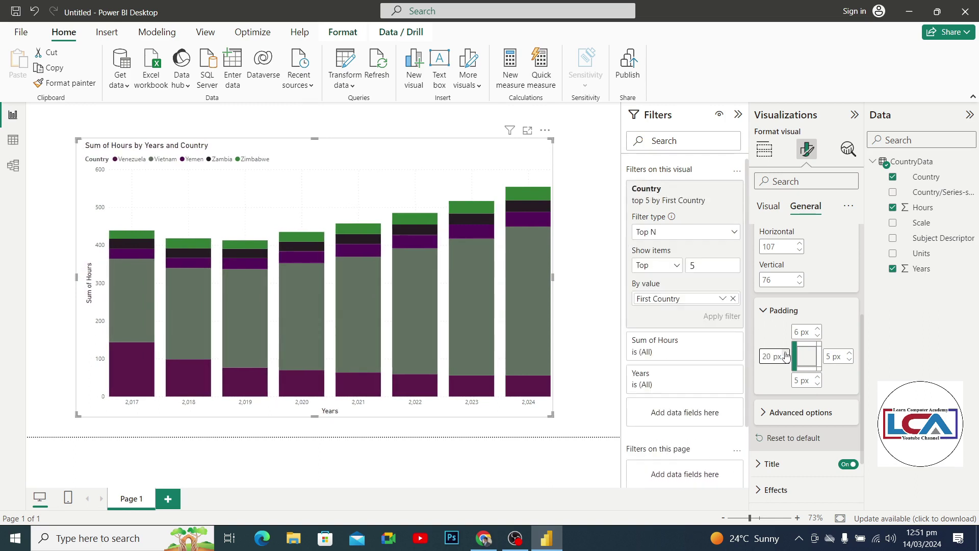
# Step: Set the chart's right padding to 20 px
pyautogui.click(849, 353)
pyautogui.click(849, 353)
pyautogui.click(848, 353)
pyautogui.click(848, 353)
pyautogui.click(848, 353)
pyautogui.click(849, 353)
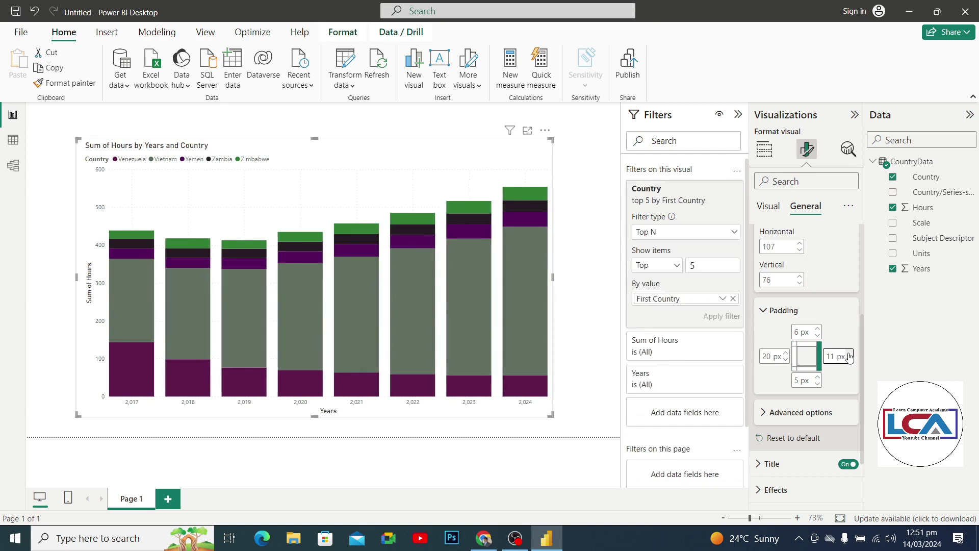
pyautogui.click(848, 353)
pyautogui.click(848, 353)
pyautogui.click(849, 356)
pyautogui.click(848, 356)
pyautogui.click(849, 356)
pyautogui.click(849, 356)
pyautogui.click(848, 356)
pyautogui.click(848, 356)
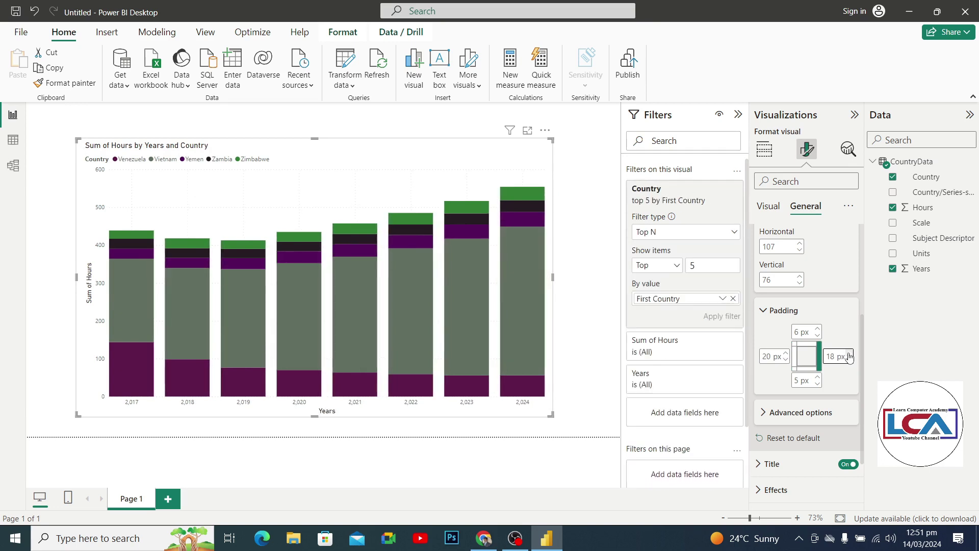
pyautogui.click(849, 353)
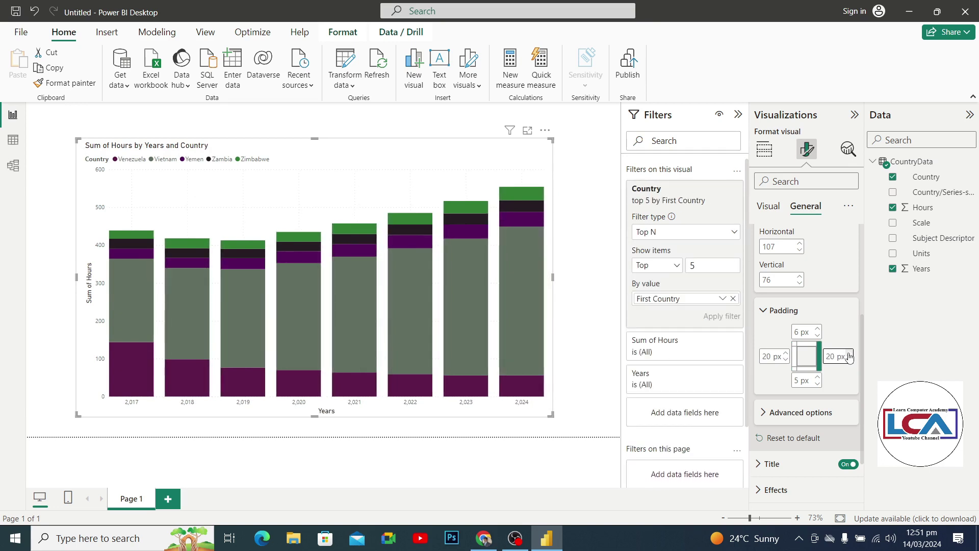
# Step: Set the chart's bottom and top padding to 10 px each, and collapse the padding settings
pyautogui.click(817, 378)
pyautogui.click(817, 379)
pyautogui.click(817, 378)
pyautogui.click(818, 379)
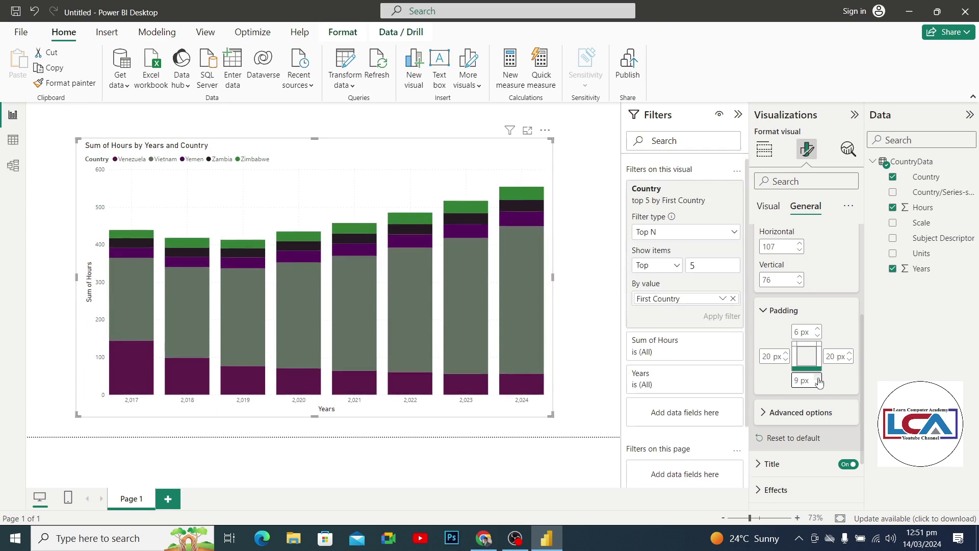
pyautogui.click(819, 378)
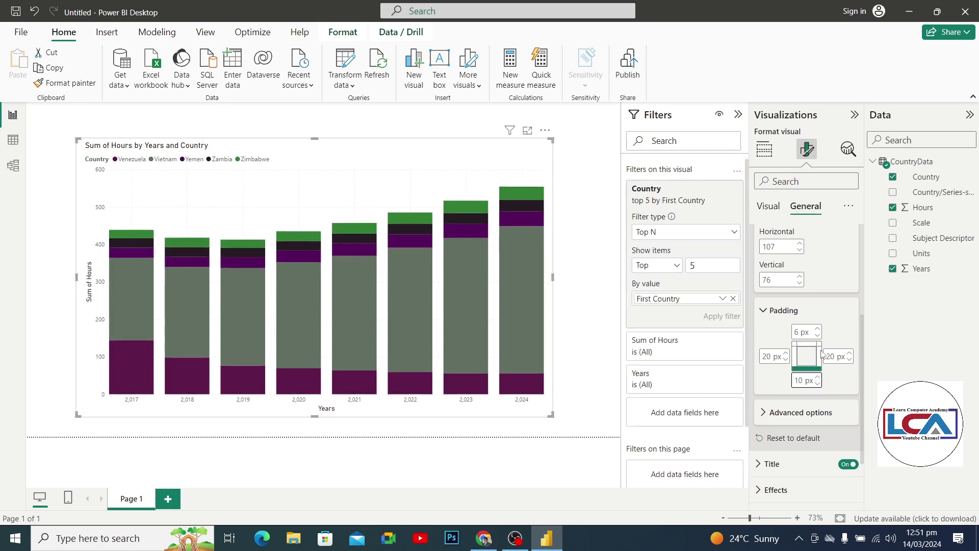
pyautogui.click(818, 330)
pyautogui.click(818, 330)
pyautogui.click(818, 330)
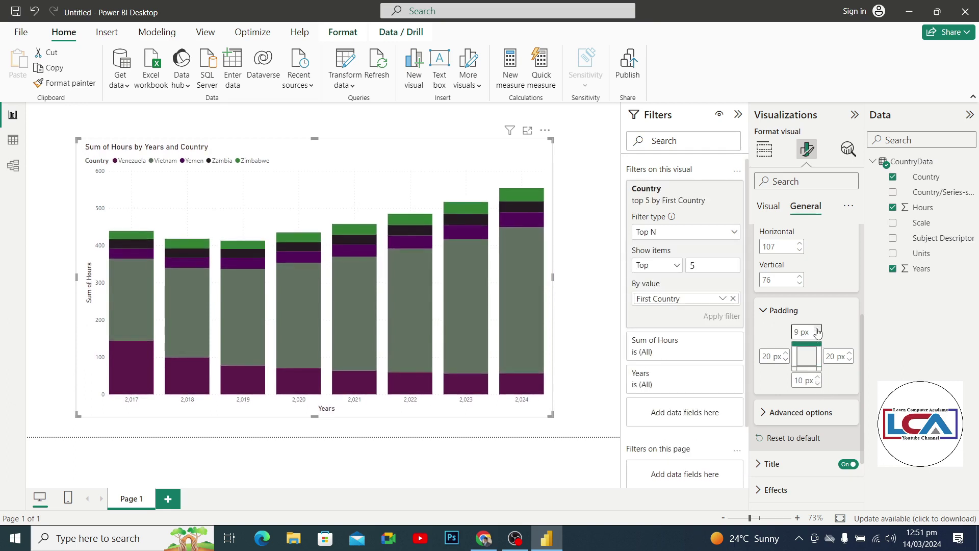
pyautogui.click(818, 329)
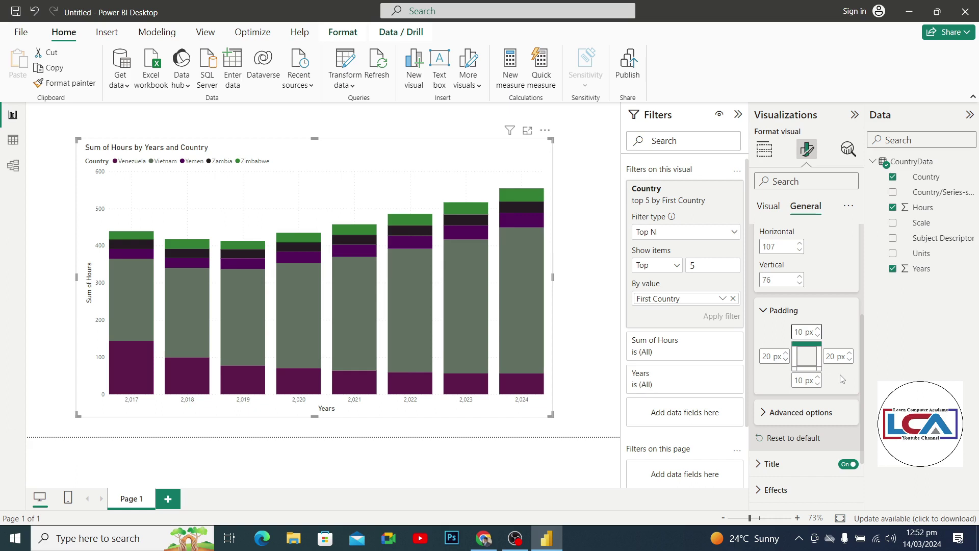
pyautogui.click(765, 311)
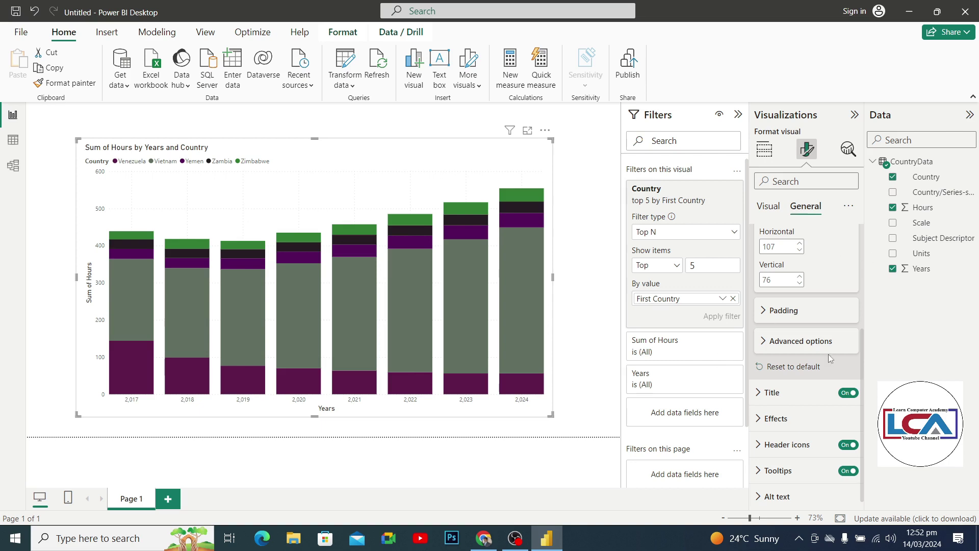
# Step: View the X-axis type options, turn on Invert range for the X-axis, and switch its logarithmic scale on and back off
pyautogui.click(771, 207)
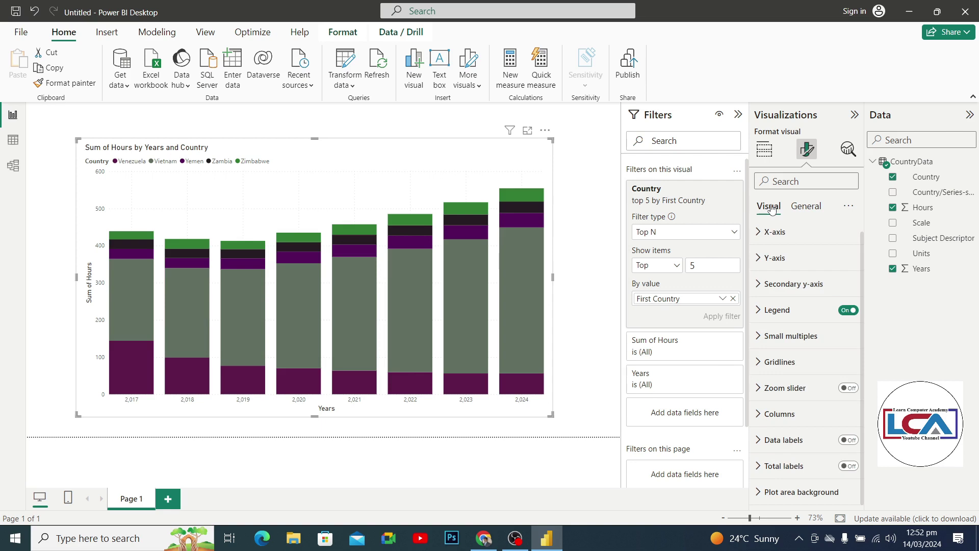
pyautogui.click(781, 240)
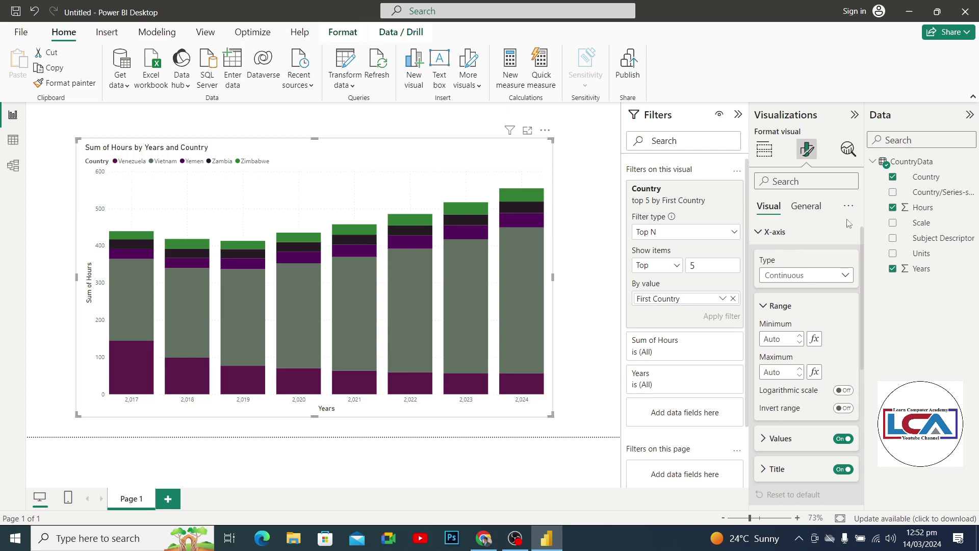
pyautogui.click(803, 275)
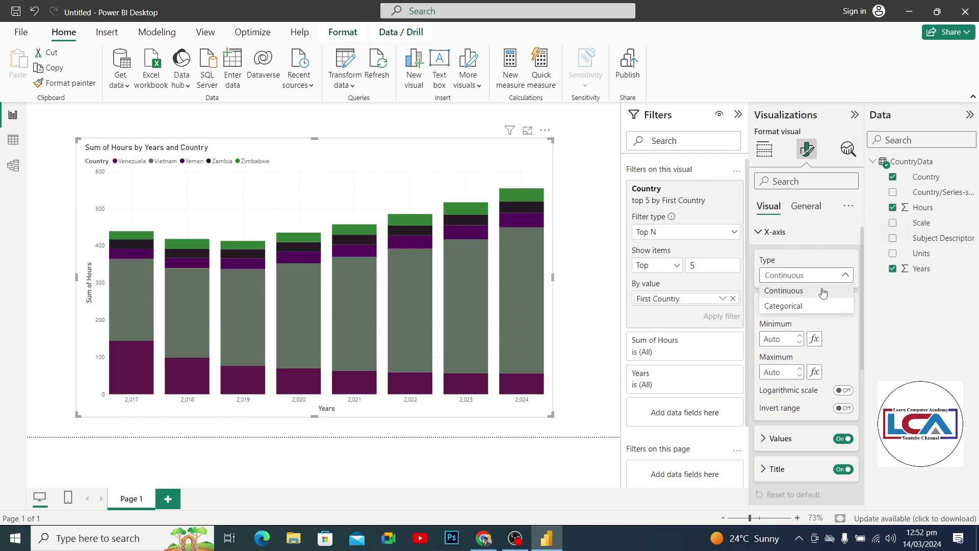
pyautogui.click(919, 342)
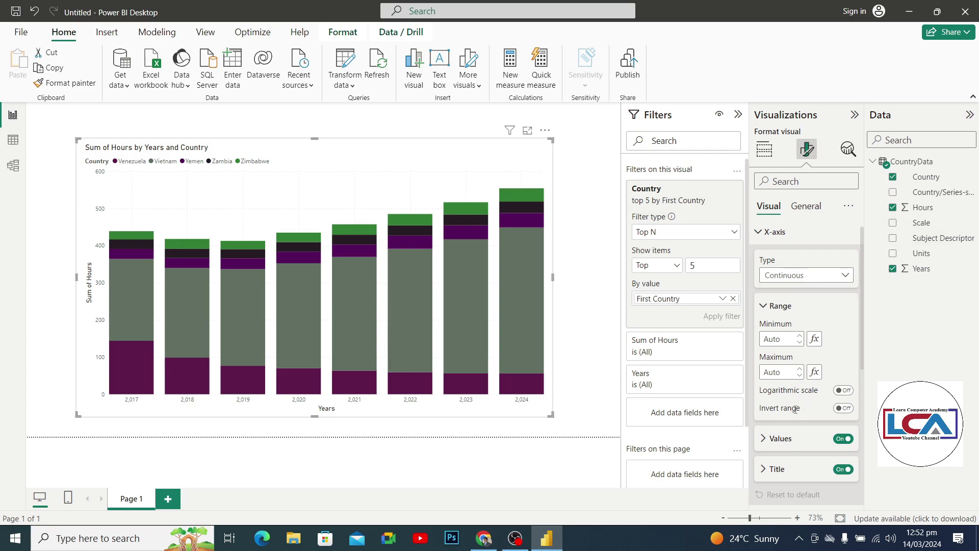
pyautogui.click(847, 408)
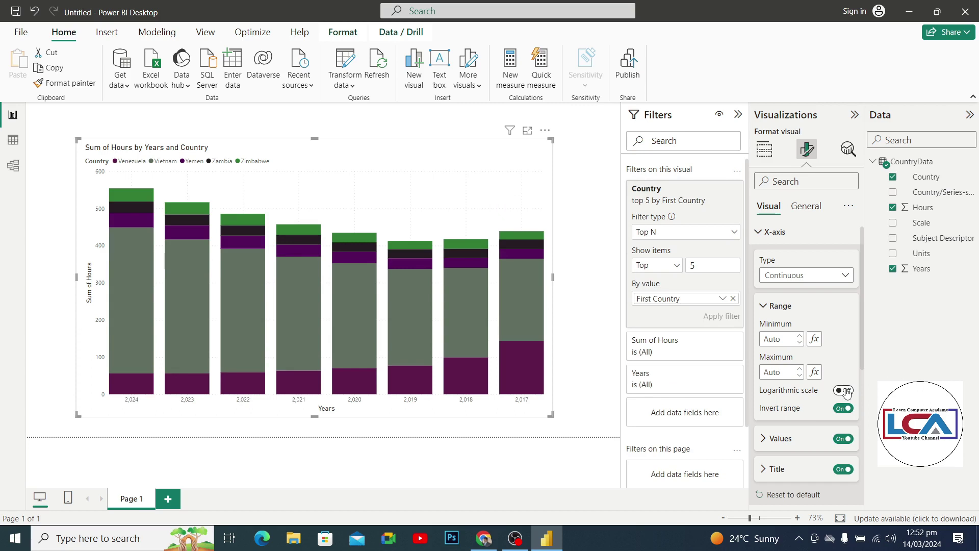
pyautogui.click(846, 392)
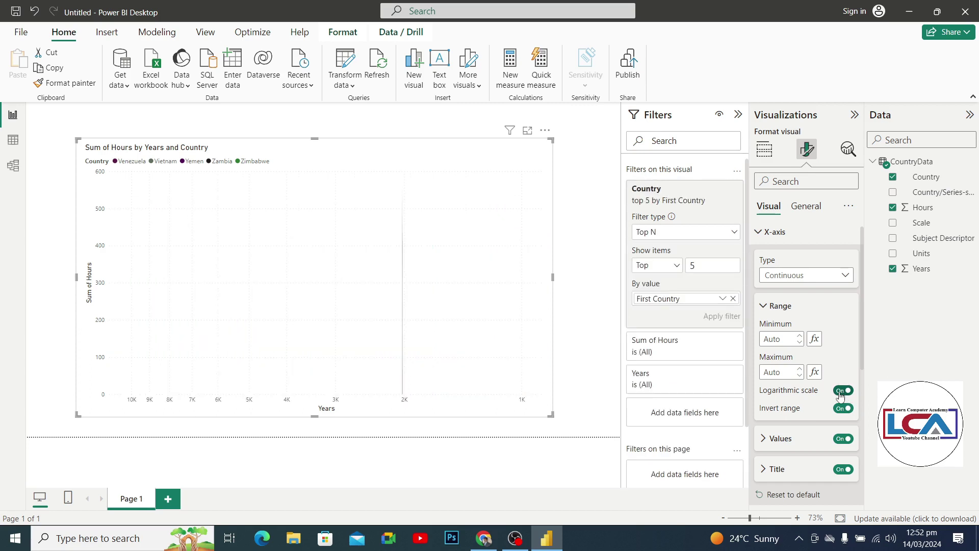
pyautogui.click(840, 392)
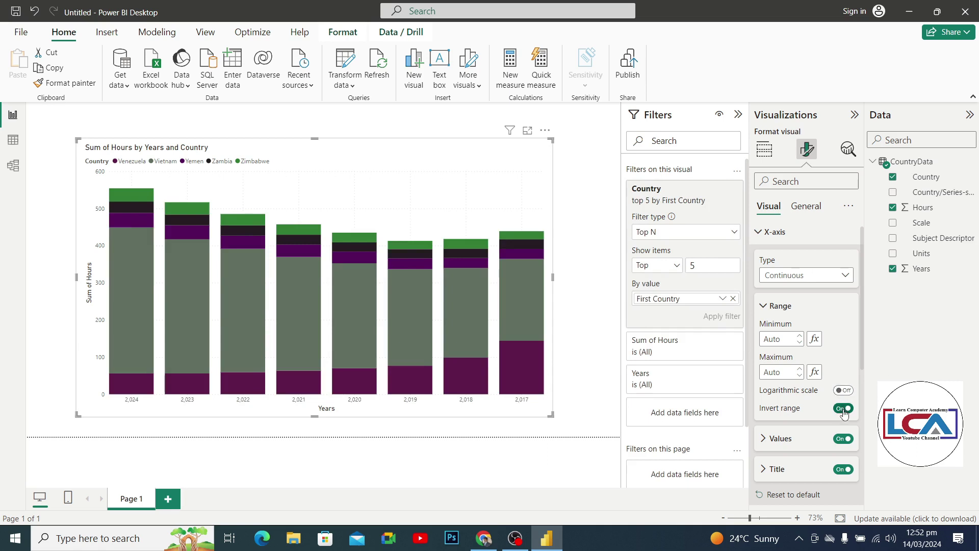
# Step: Turn off Invert range for the X-axis, and switch the X-axis values off and back on
pyautogui.click(842, 409)
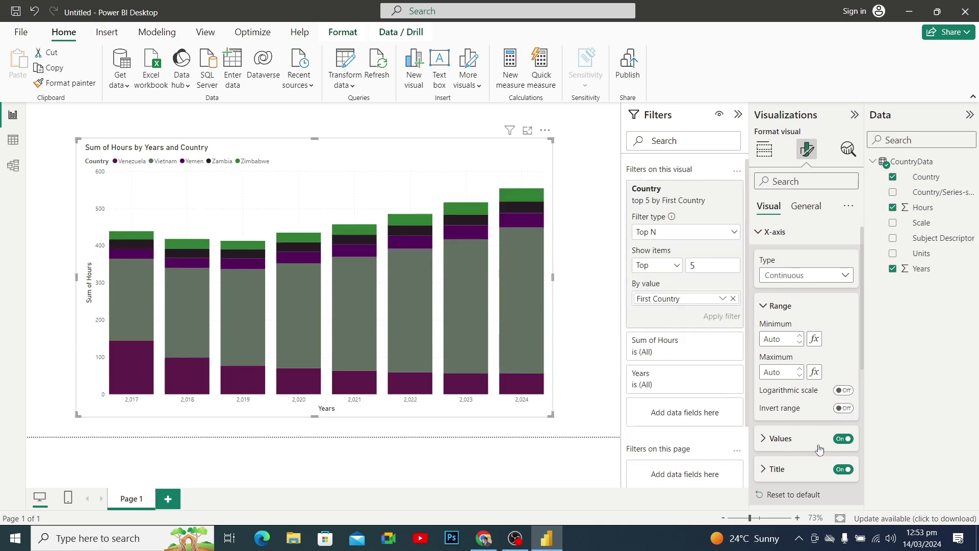
pyautogui.click(841, 439)
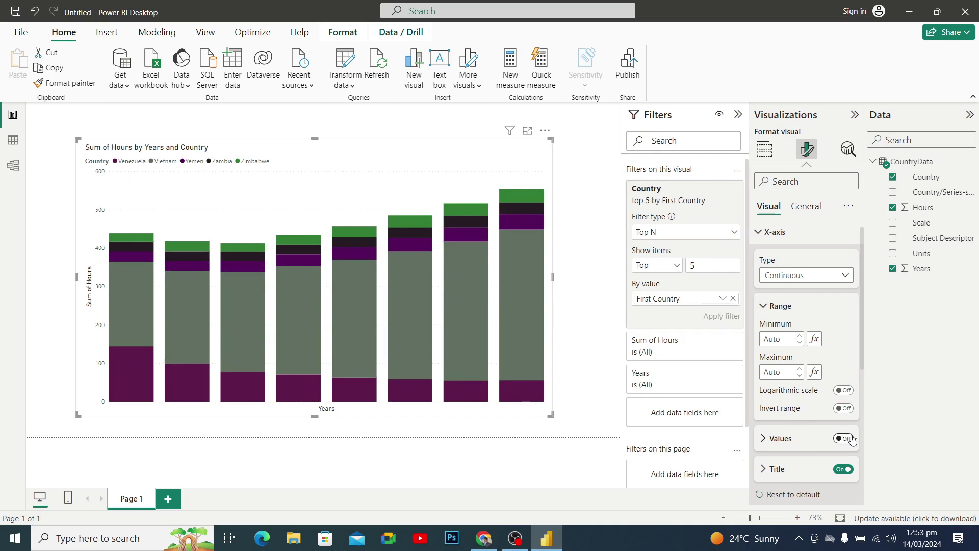
pyautogui.click(851, 440)
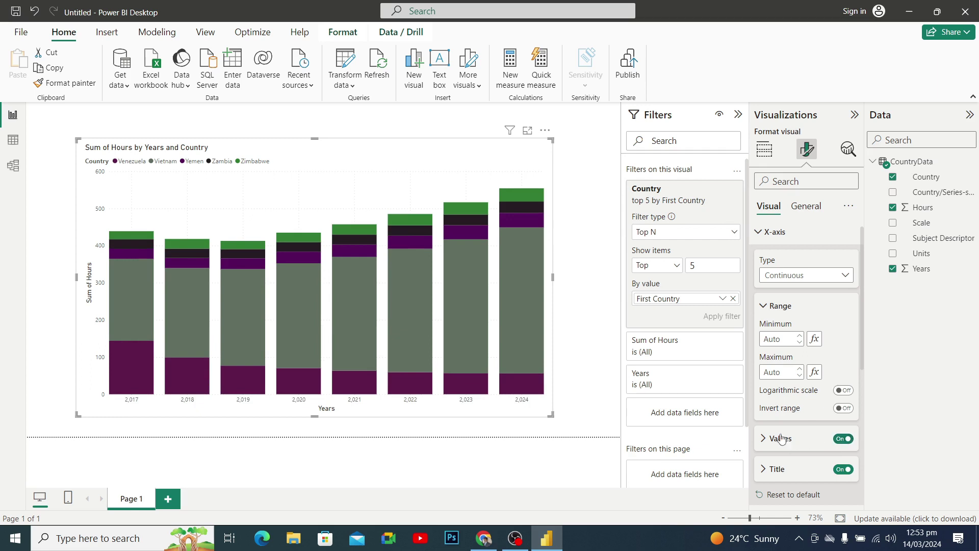
# Step: Collapse the X-axis range settings and set the font size of the X-axis values to 14
pyautogui.click(764, 310)
pyautogui.click(765, 337)
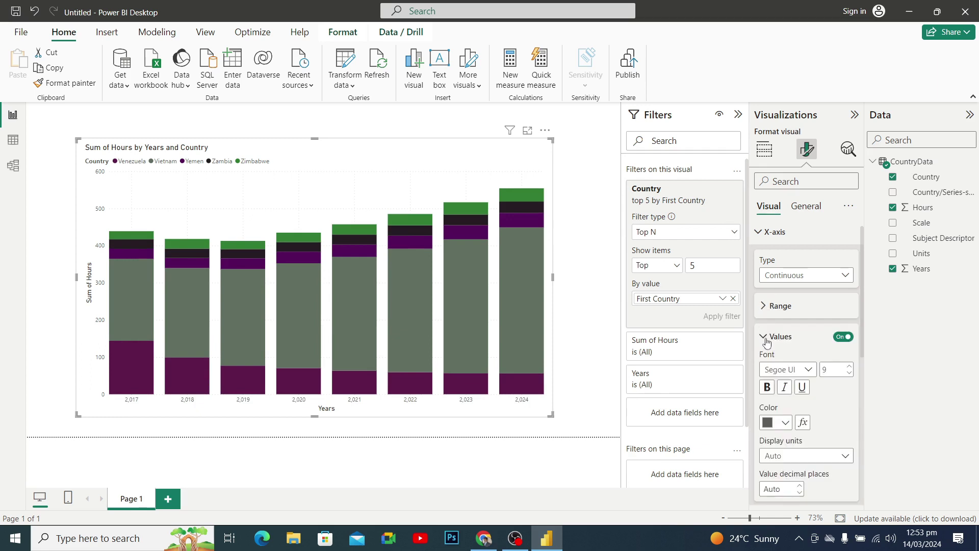
pyautogui.scroll(-1, 832, 362)
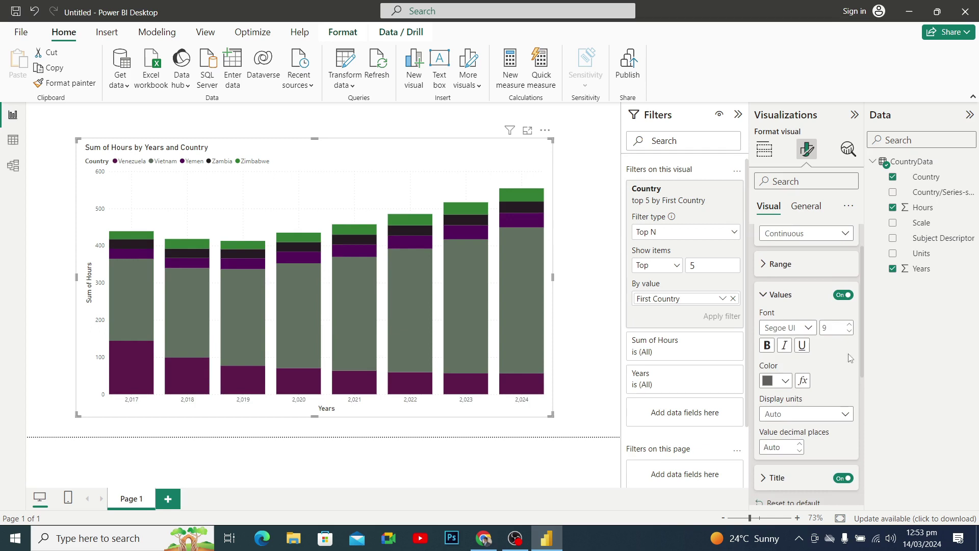
pyautogui.click(850, 325)
pyautogui.click(851, 324)
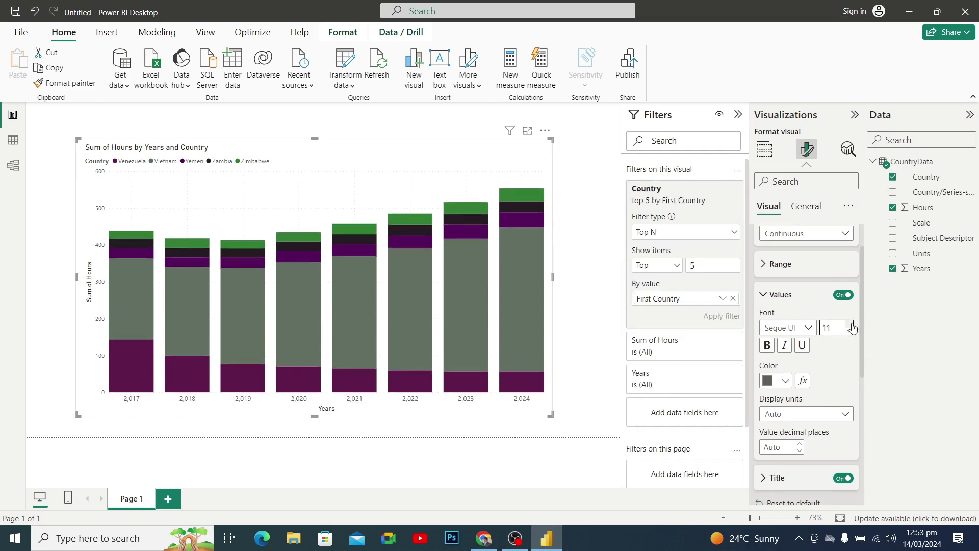
pyautogui.click(851, 324)
pyautogui.click(850, 324)
pyautogui.click(850, 324)
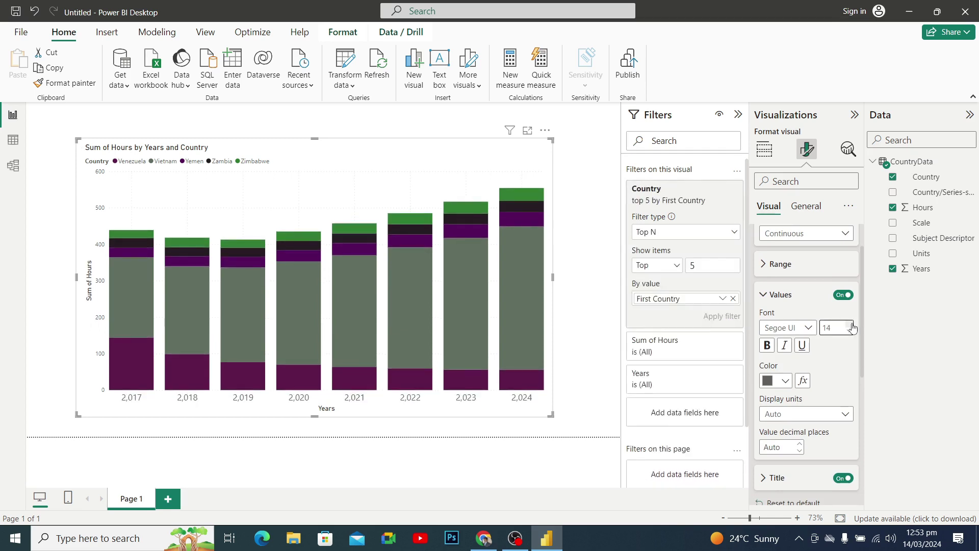
# Step: Change the X-axis values' font to Times New Roman and make them bold
pyautogui.click(808, 327)
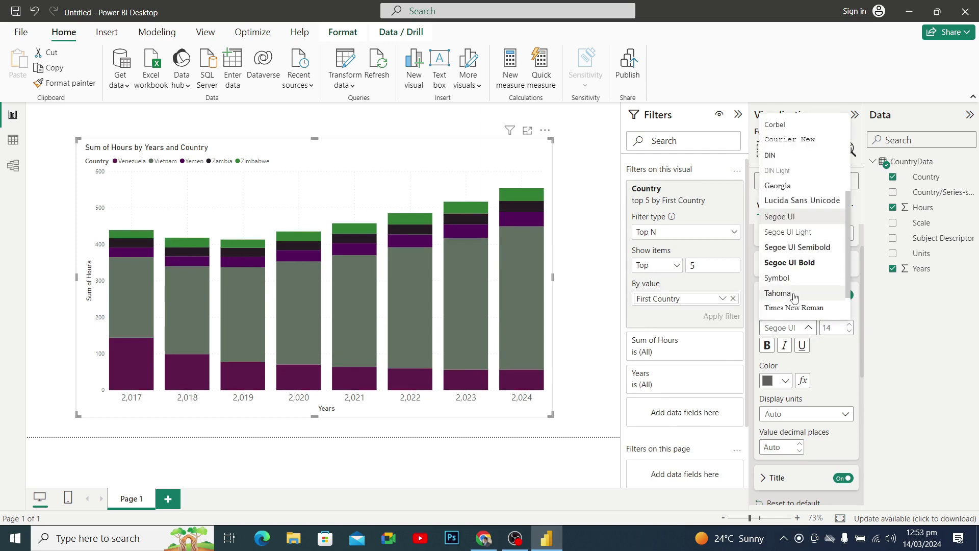
pyautogui.click(794, 308)
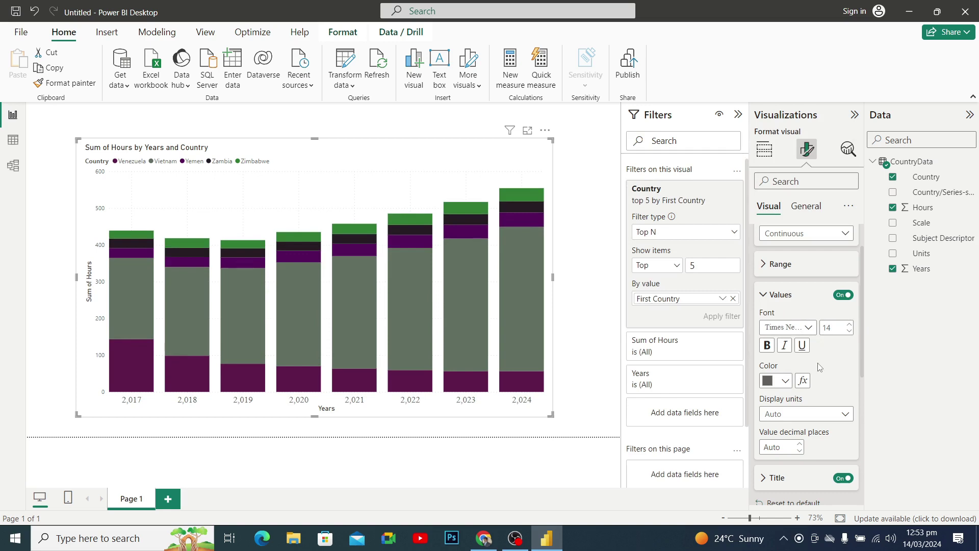
pyautogui.click(767, 345)
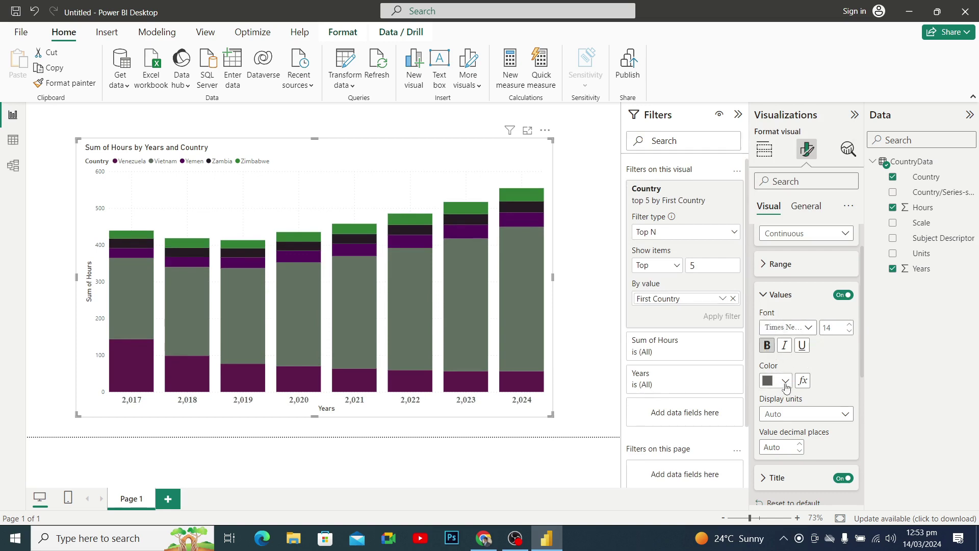
# Step: Try yellow as the X-axis values' color, and replace it with dark blue
pyautogui.click(785, 382)
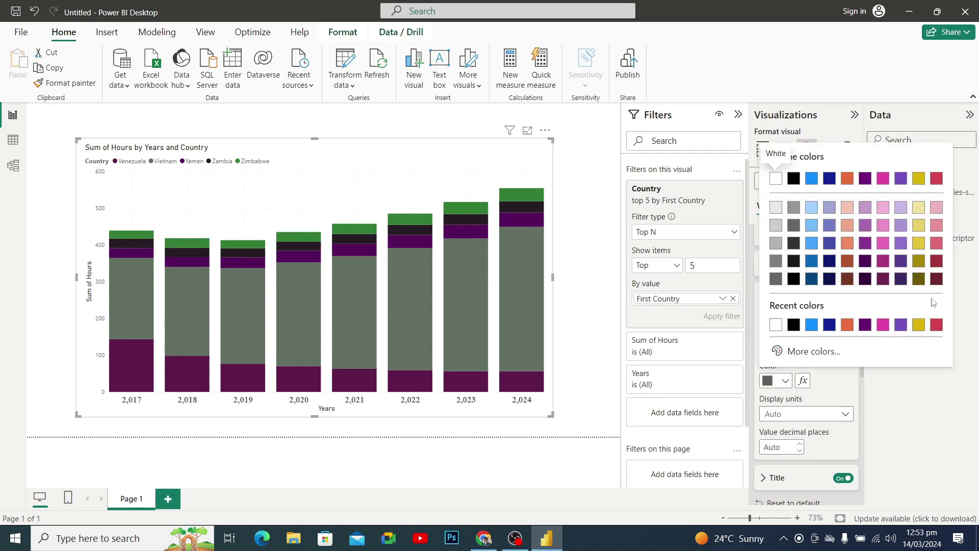
pyautogui.click(920, 245)
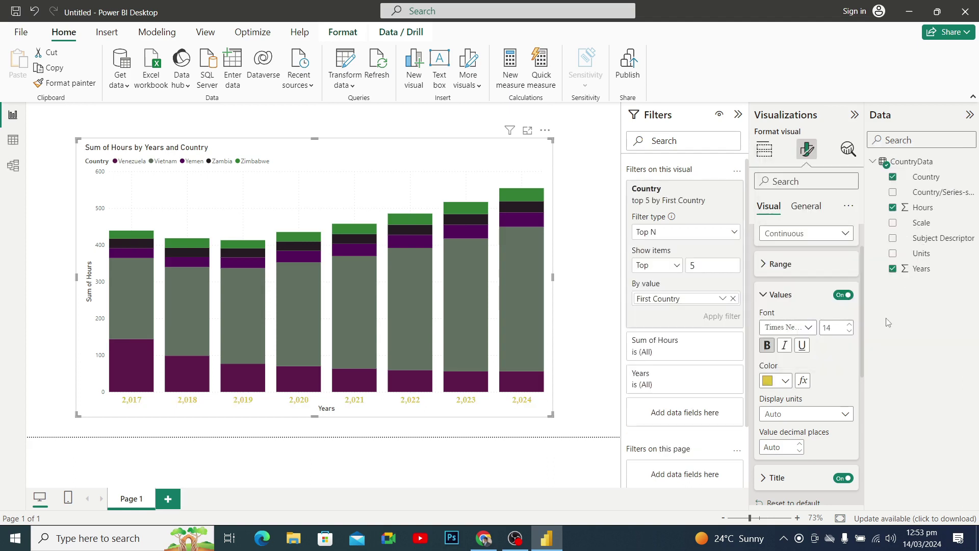
pyautogui.click(785, 381)
pyautogui.click(847, 324)
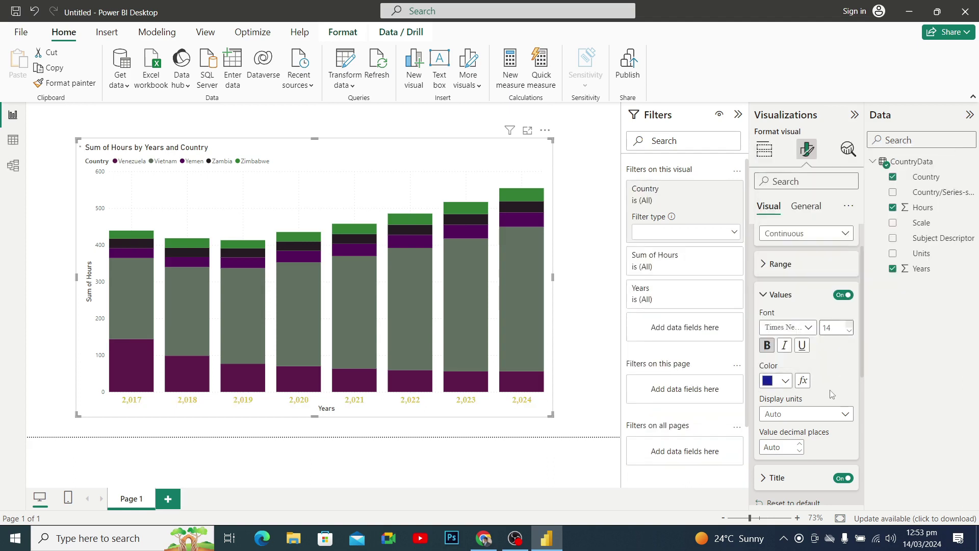
# Step: Toggle the X-axis title off and on to compare, and leave it turned off
pyautogui.scroll(-3, 821, 394)
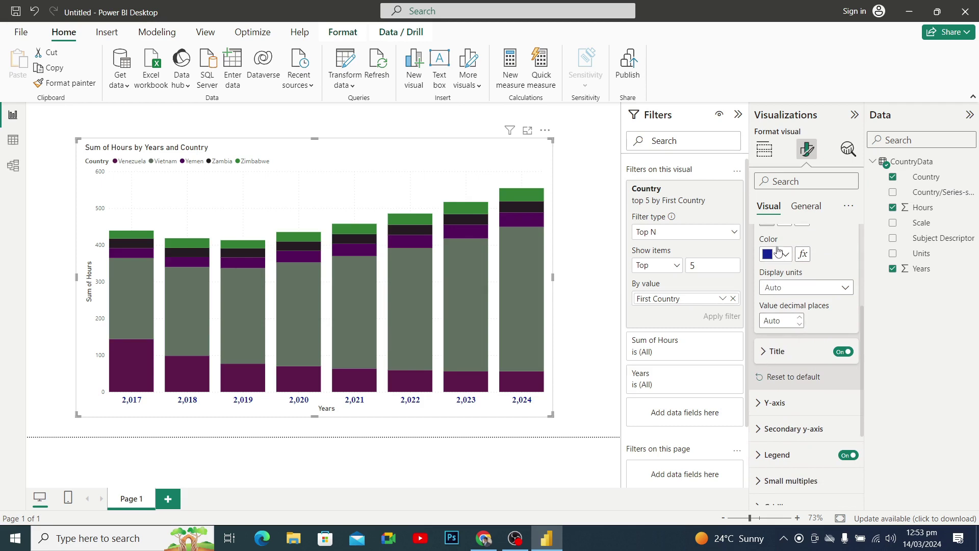
pyautogui.click(841, 352)
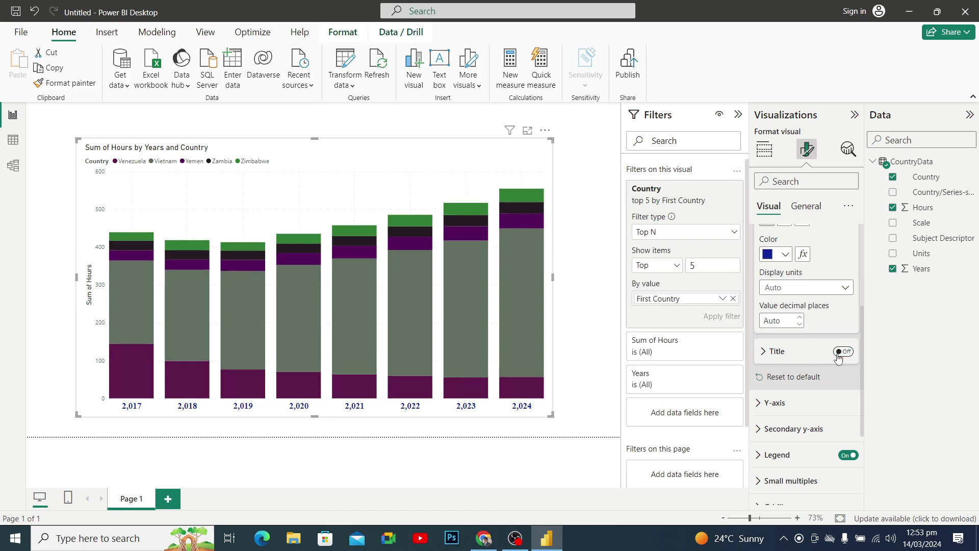
pyautogui.click(841, 352)
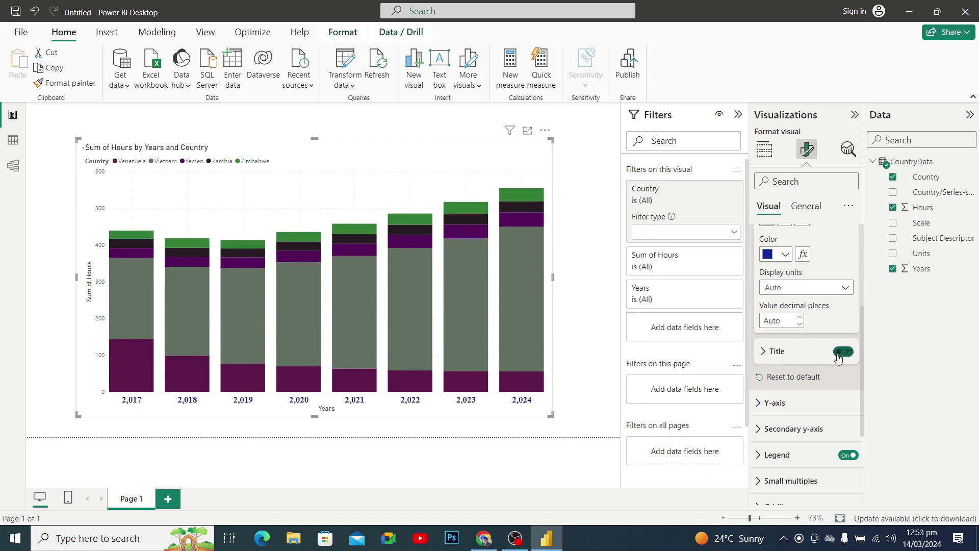
pyautogui.click(839, 357)
pyautogui.click(839, 357)
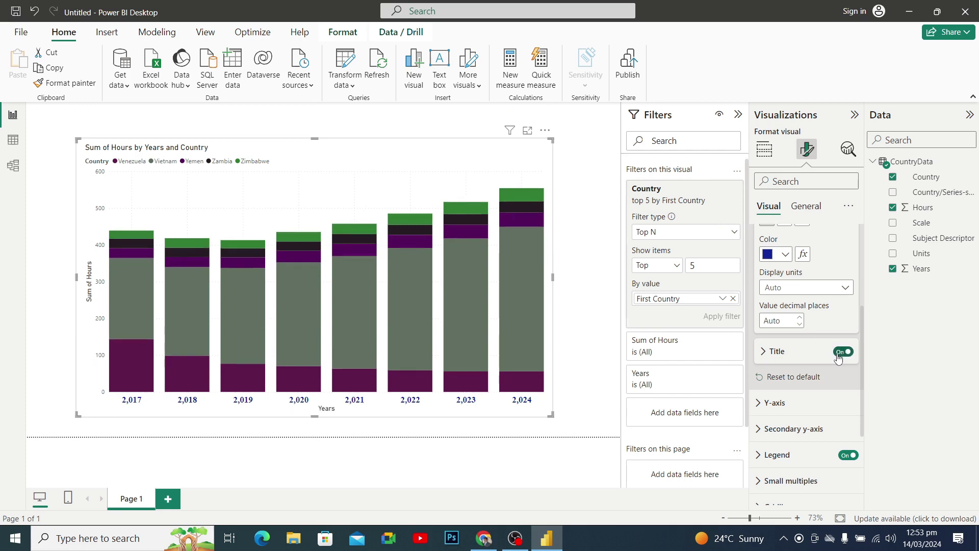
pyautogui.click(839, 357)
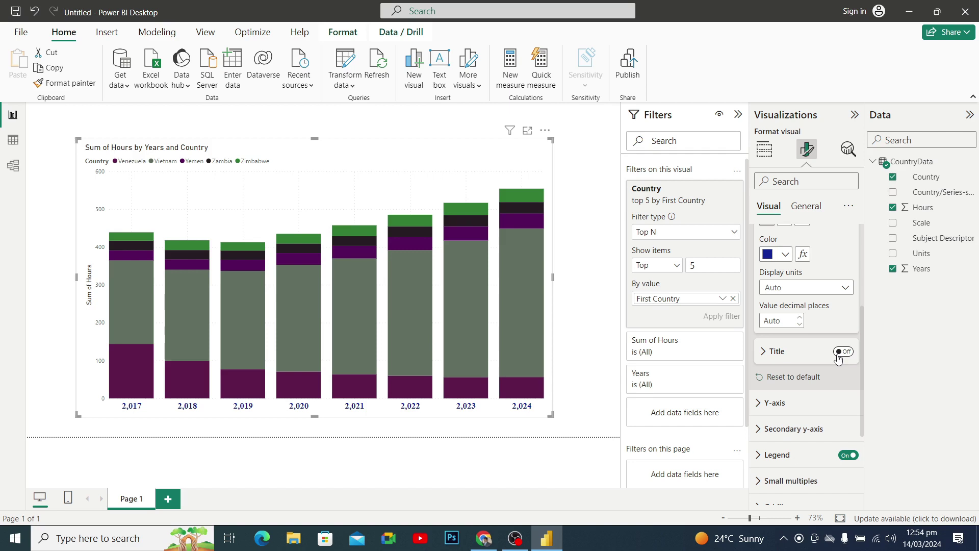
# Step: Collapse the X-axis settings and expand the Y-axis settings
pyautogui.scroll(3, 819, 362)
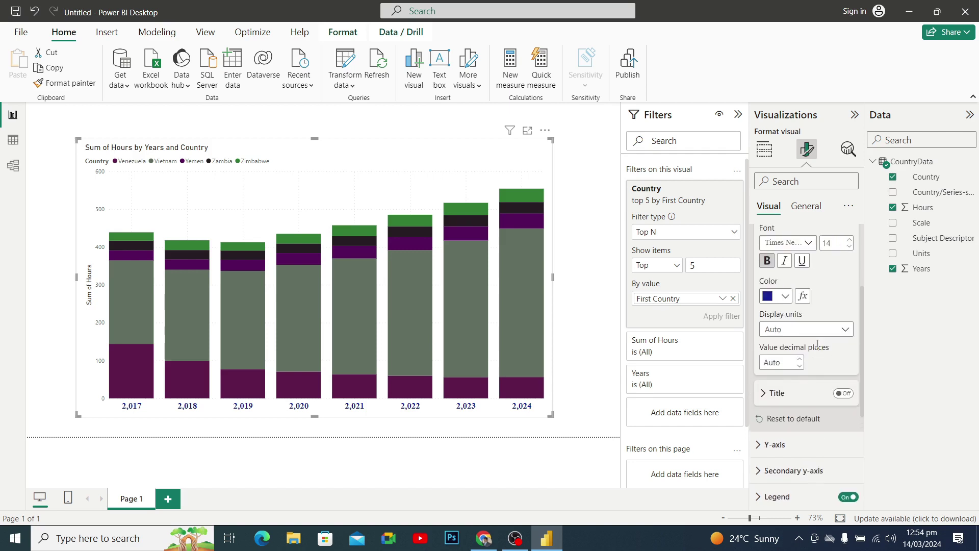
pyautogui.click(773, 299)
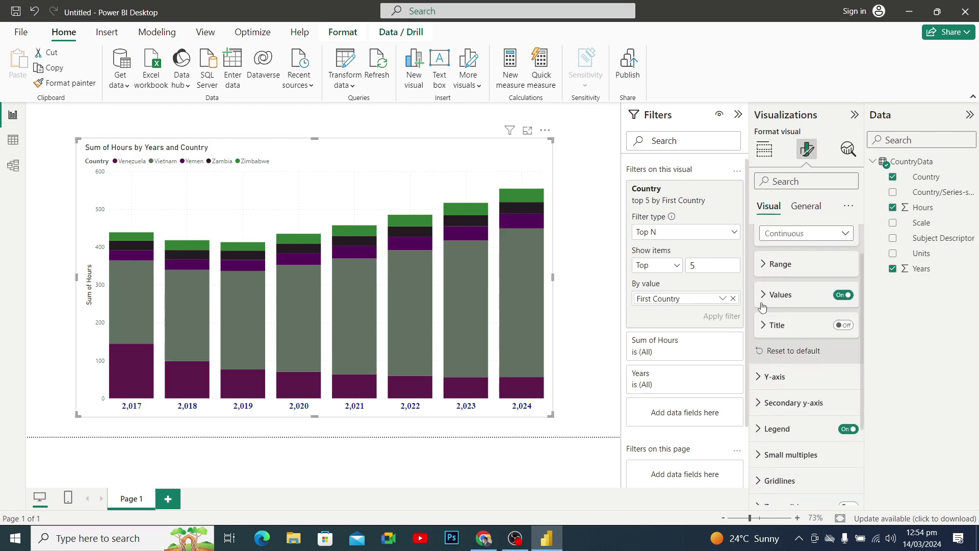
pyautogui.click(759, 382)
pyautogui.scroll(1, 772, 275)
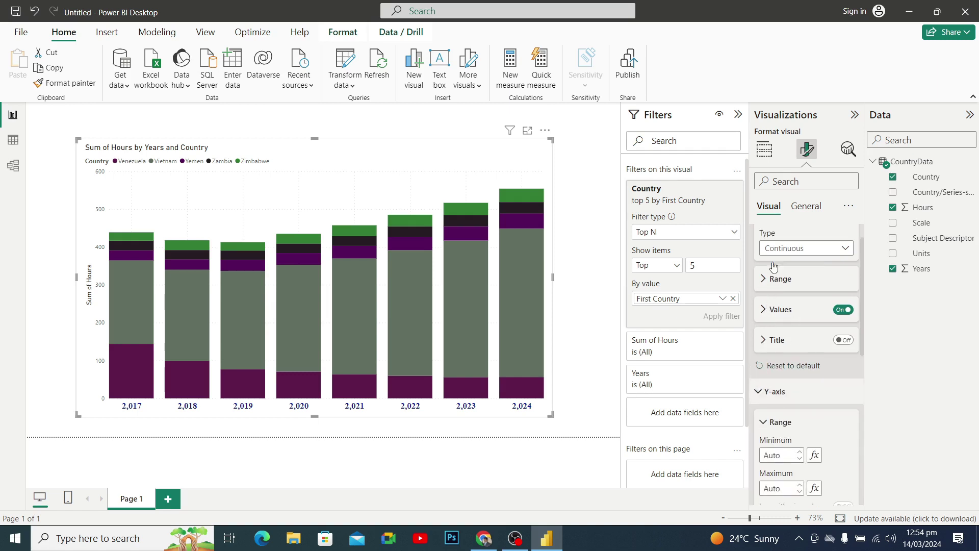
pyautogui.click(760, 237)
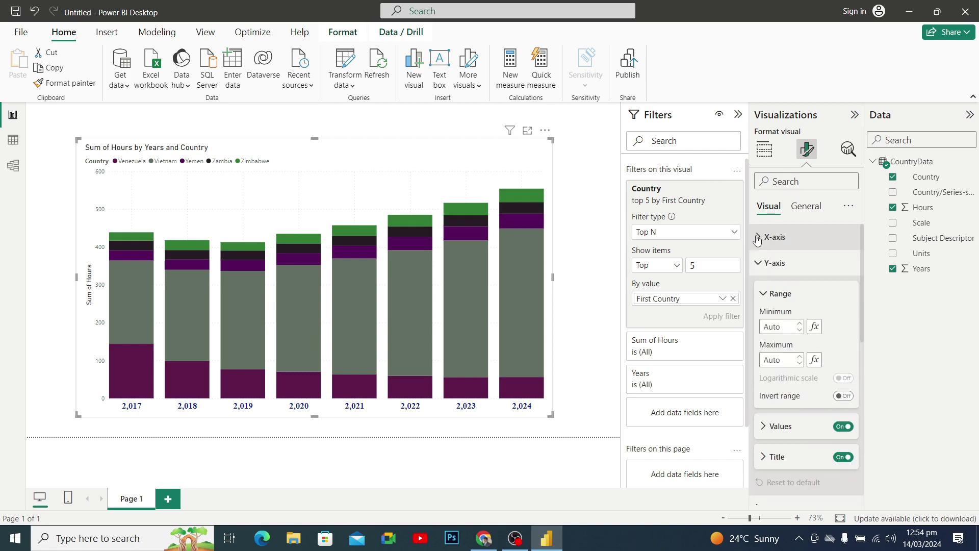
# Step: Set the font size of the Y-axis values to 12
pyautogui.scroll(-3, 818, 399)
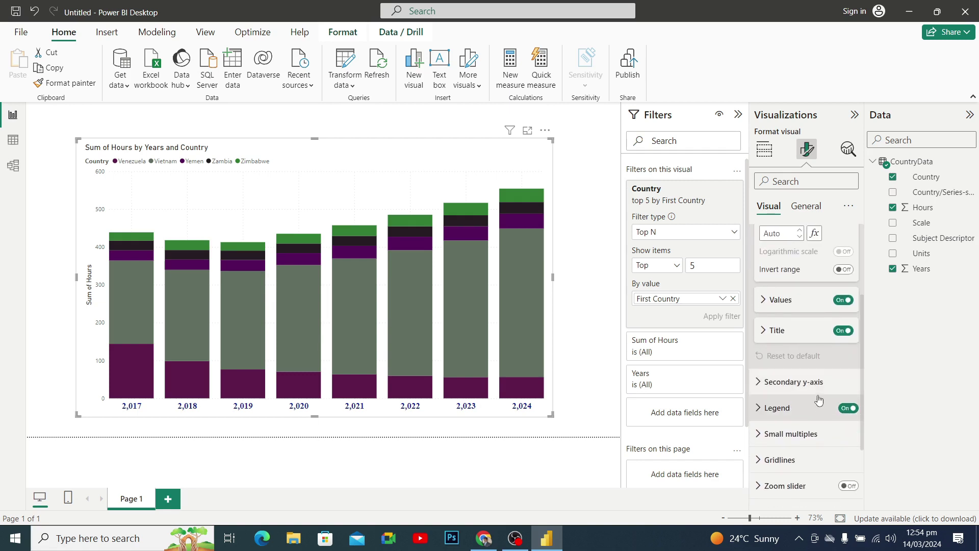
pyautogui.scroll(2, 818, 399)
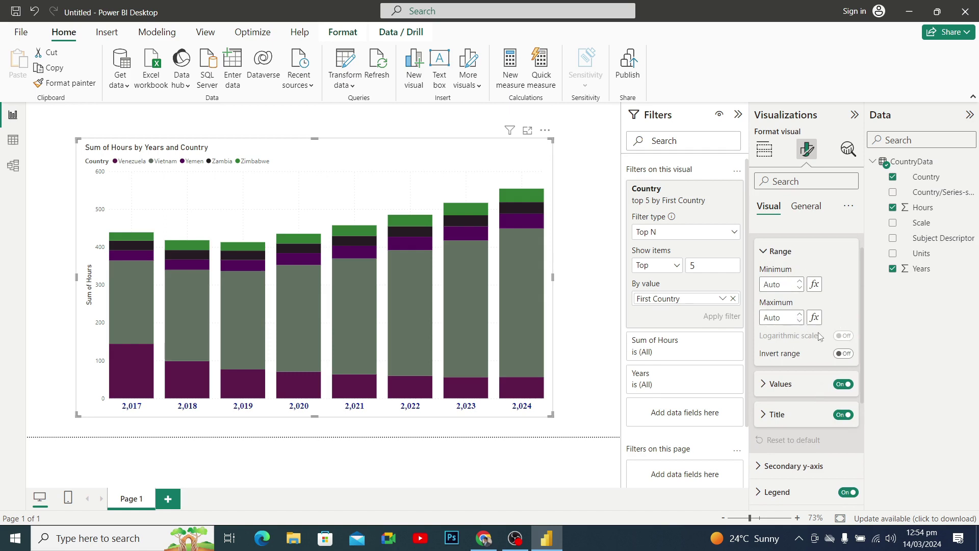
pyautogui.scroll(-2, 779, 305)
pyautogui.click(779, 305)
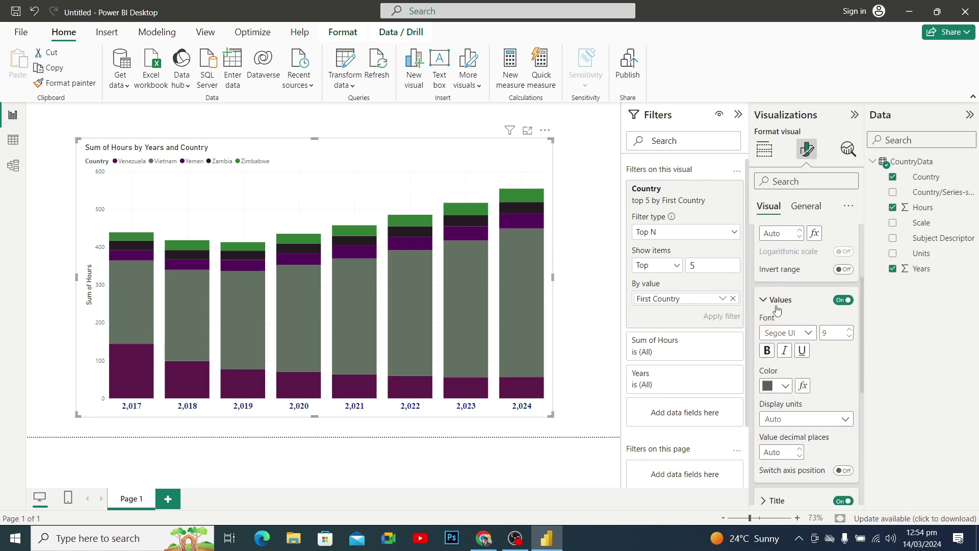
pyautogui.click(848, 330)
pyautogui.click(848, 330)
pyautogui.click(848, 330)
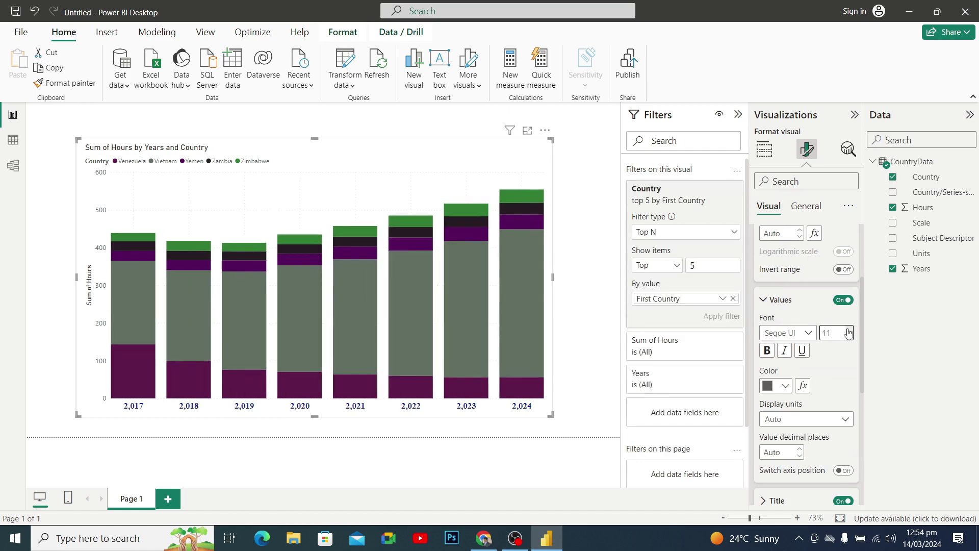
# Step: Format the Y-axis values in bold Times New Roman with a red color
pyautogui.click(809, 337)
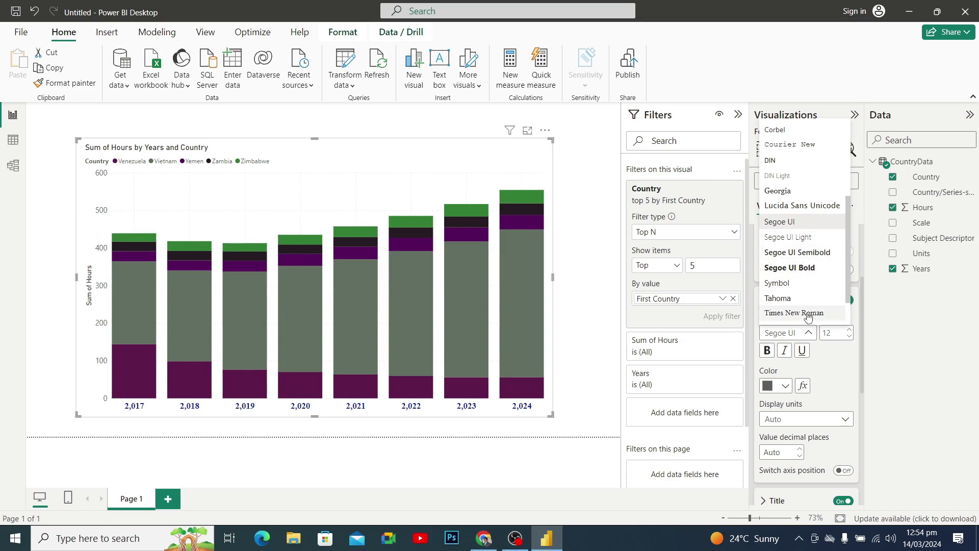
pyautogui.click(803, 315)
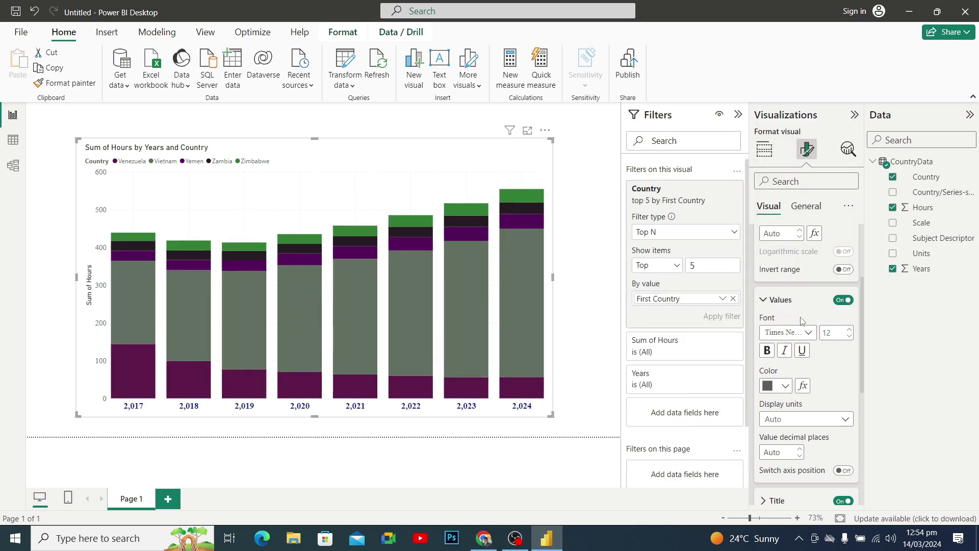
pyautogui.click(766, 350)
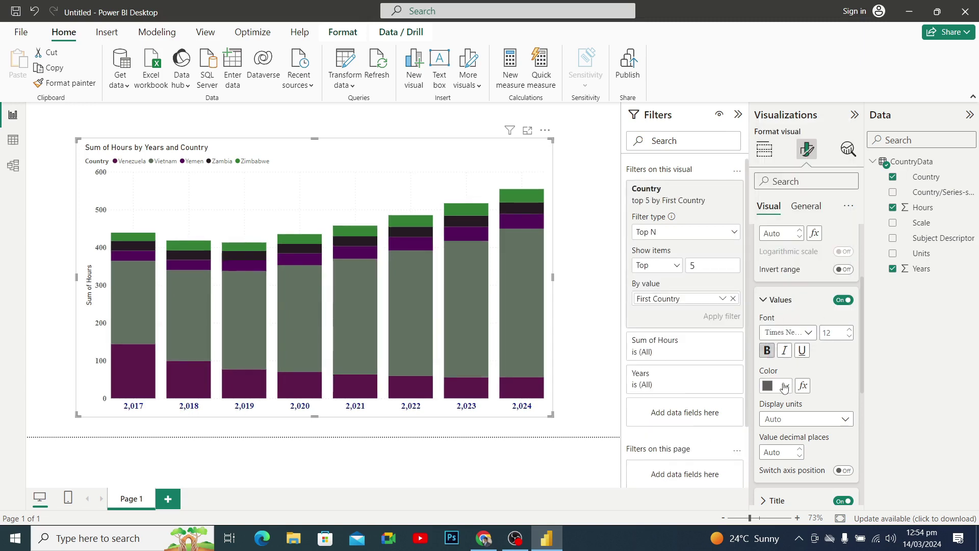
pyautogui.click(784, 387)
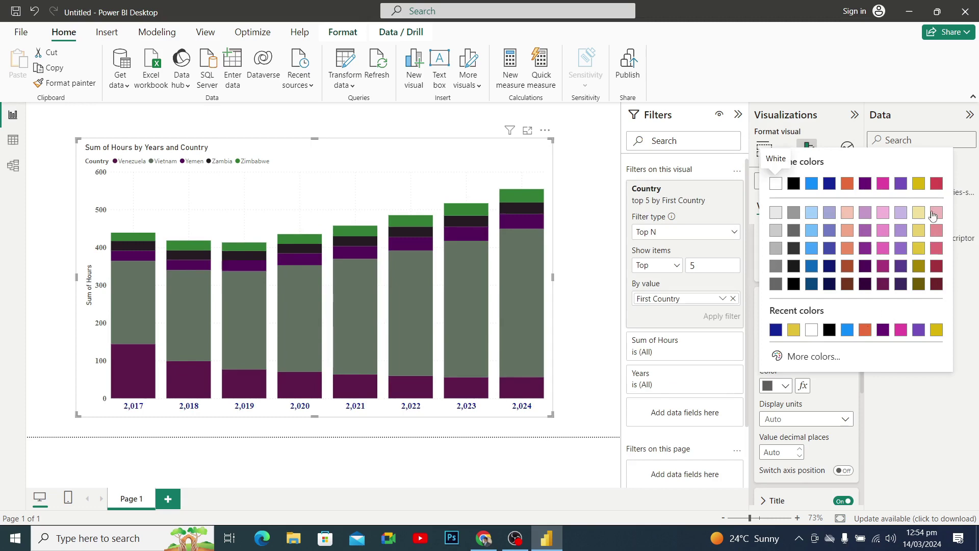
pyautogui.click(937, 186)
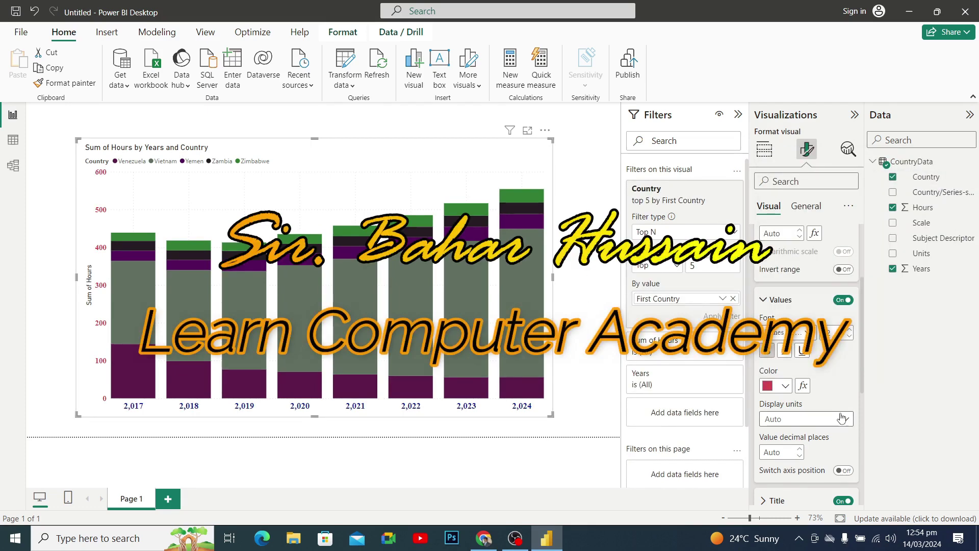
# Step: Toggle Switch axis position for the Y-axis values to compare both sides, and leave it turned on
pyautogui.scroll(-3, 842, 418)
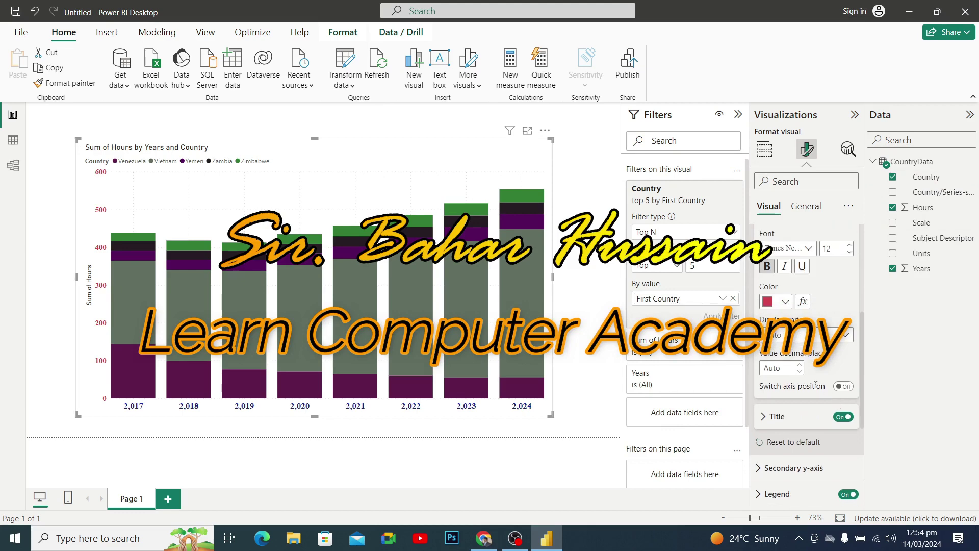
pyautogui.click(844, 387)
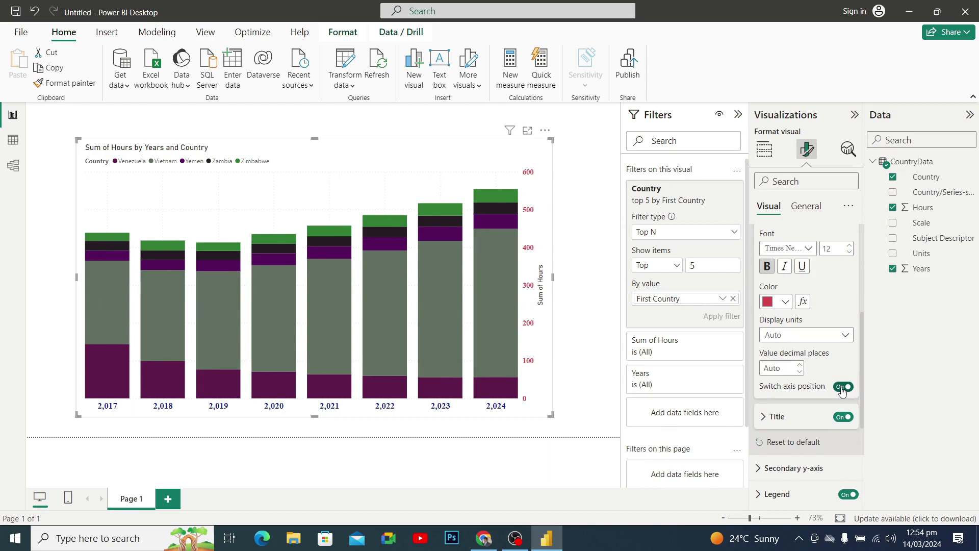
pyautogui.click(842, 387)
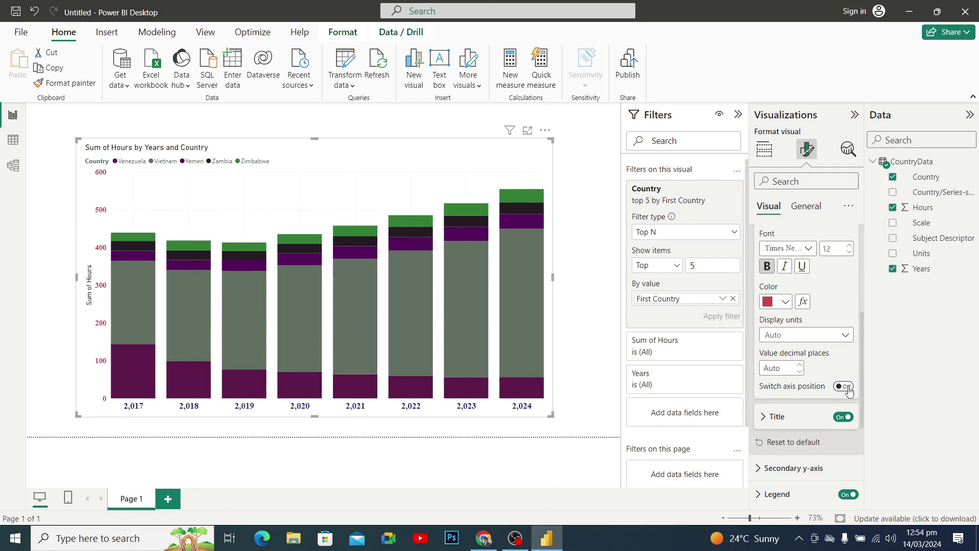
pyautogui.click(848, 388)
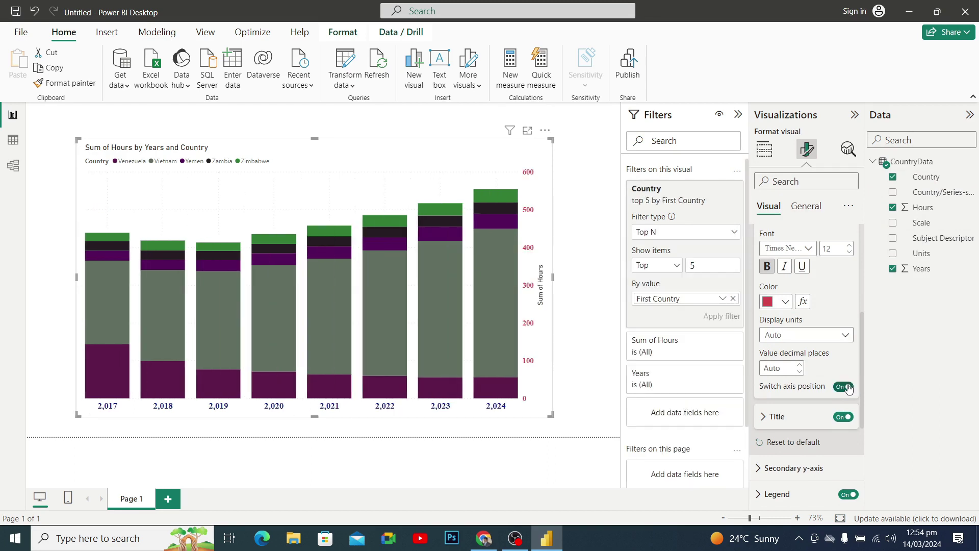
# Step: Turn off Switch axis position for the Y-axis values
pyautogui.click(848, 388)
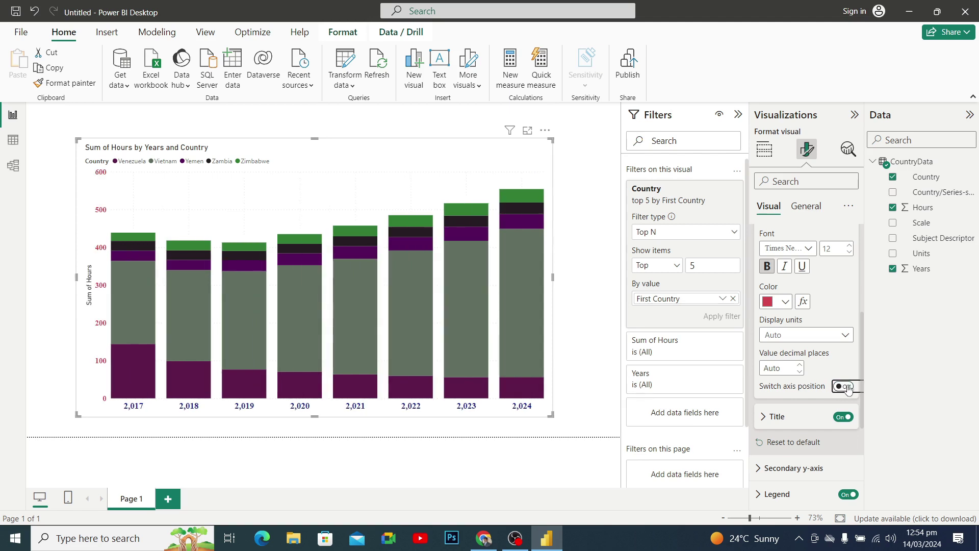
pyautogui.click(848, 387)
pyautogui.click(848, 387)
# Step: Toggle the Y-axis title off and back on, and set its text to "Hours" with the Show title only style
pyautogui.click(842, 417)
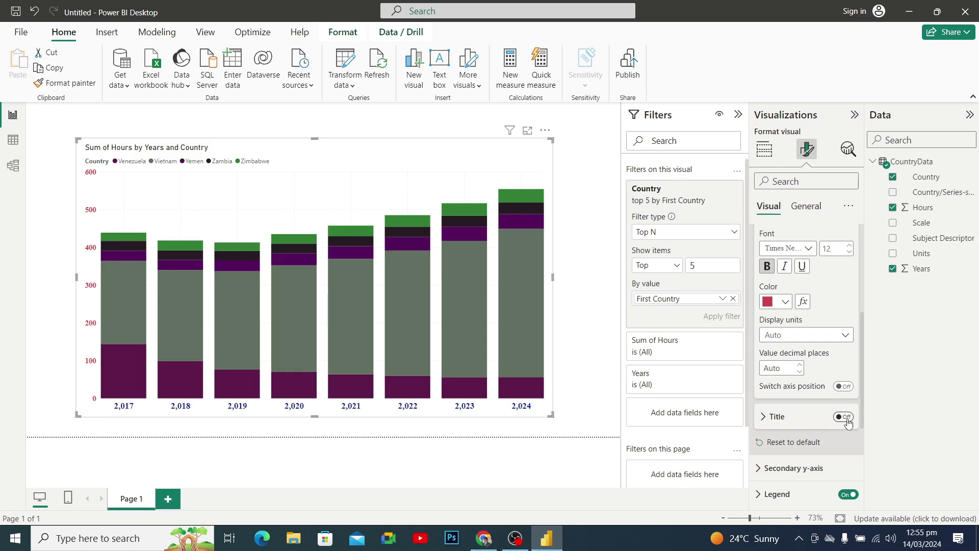
pyautogui.click(844, 417)
pyautogui.click(826, 417)
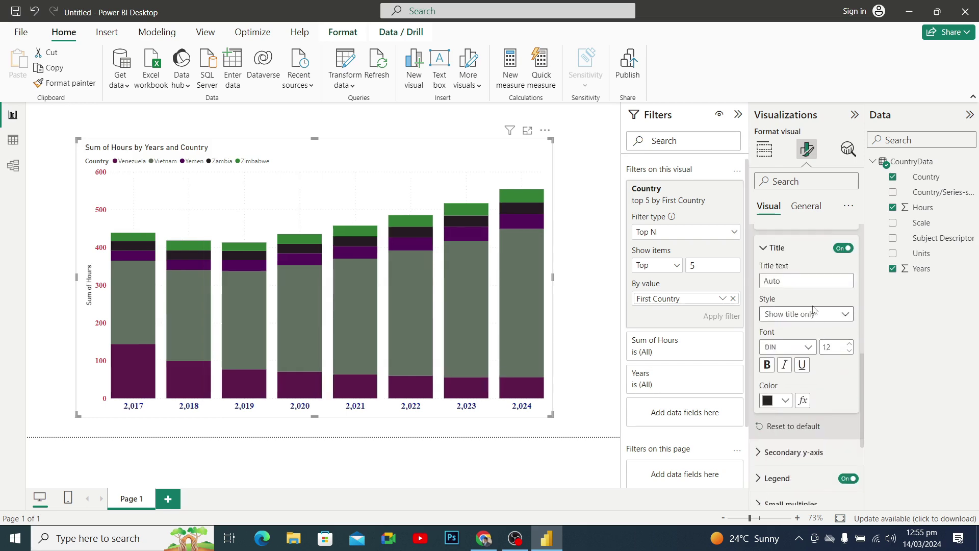
pyautogui.click(799, 283)
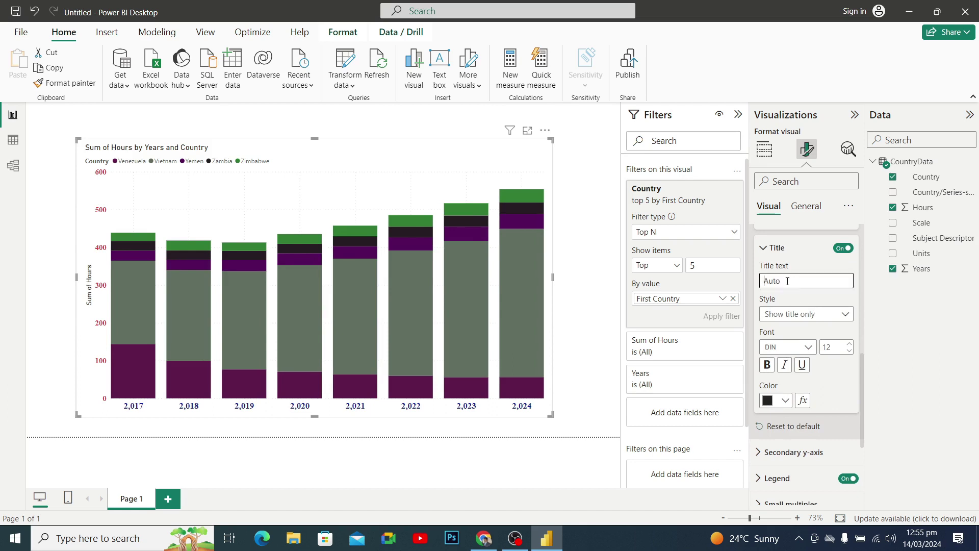
pyautogui.write('Hour')
pyautogui.write('s')
pyautogui.click(807, 314)
pyautogui.click(809, 327)
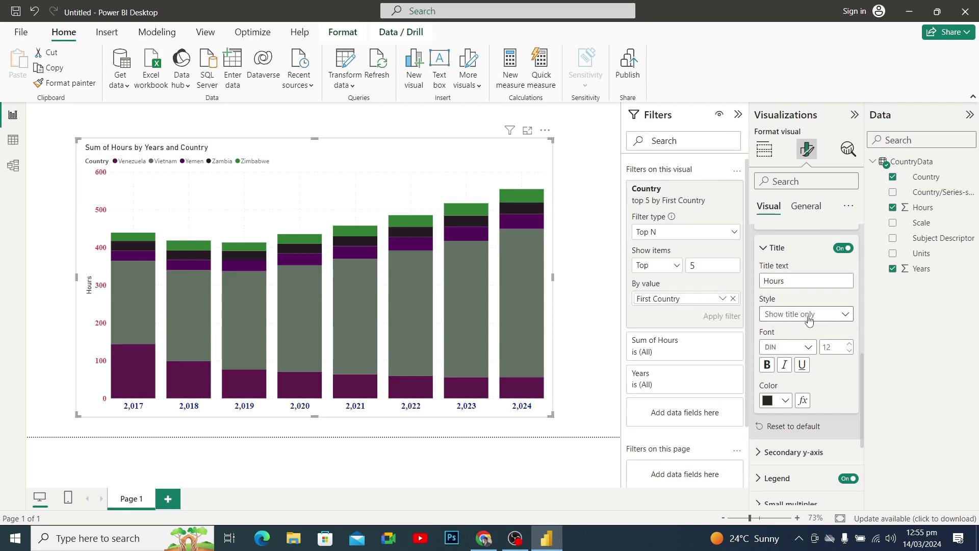
# Step: Format the Y-axis title in bold Cambria, size 15, with a pink color
pyautogui.click(798, 348)
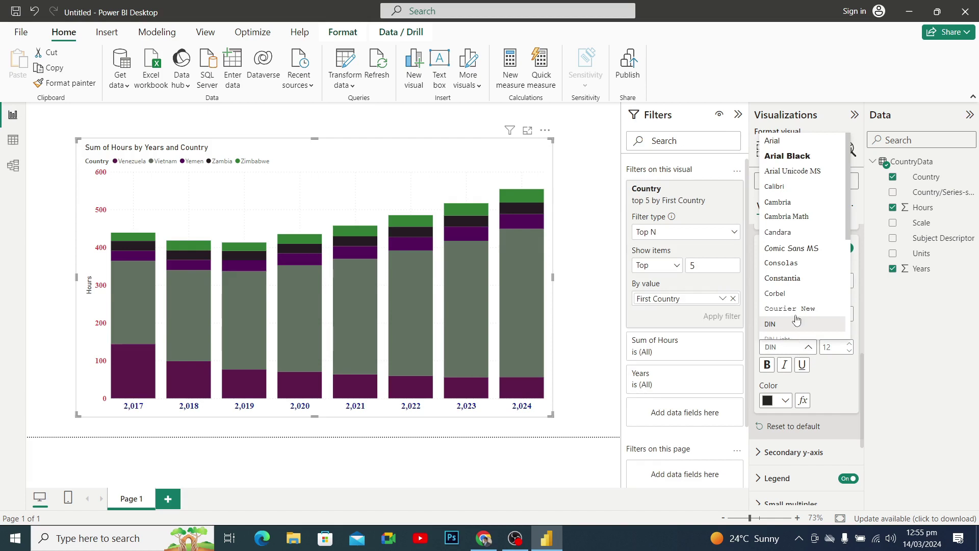
pyautogui.click(804, 207)
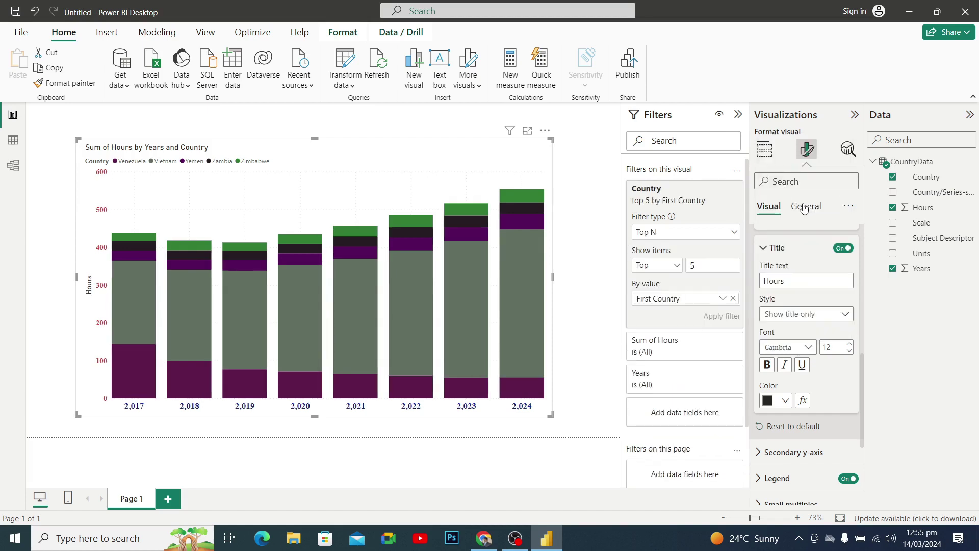
pyautogui.click(850, 344)
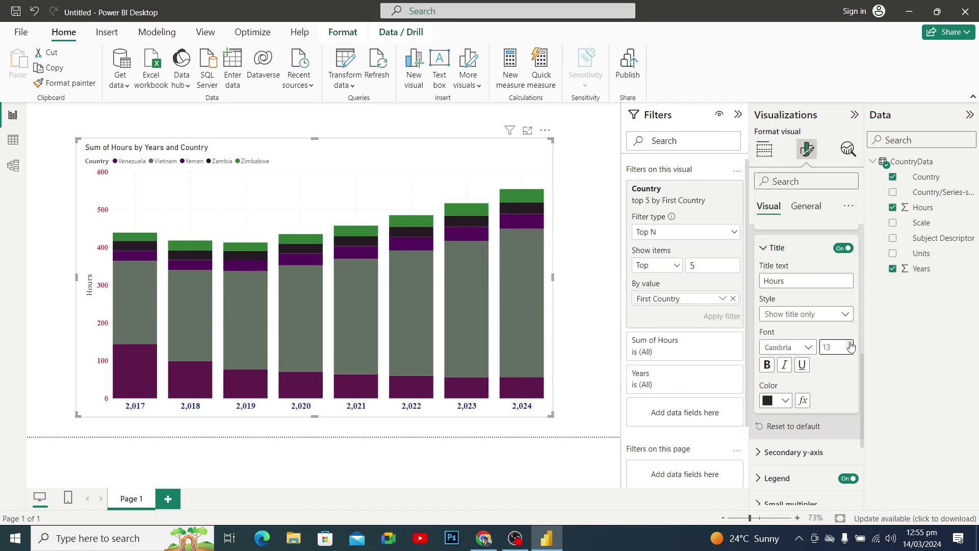
pyautogui.click(849, 343)
pyautogui.click(850, 343)
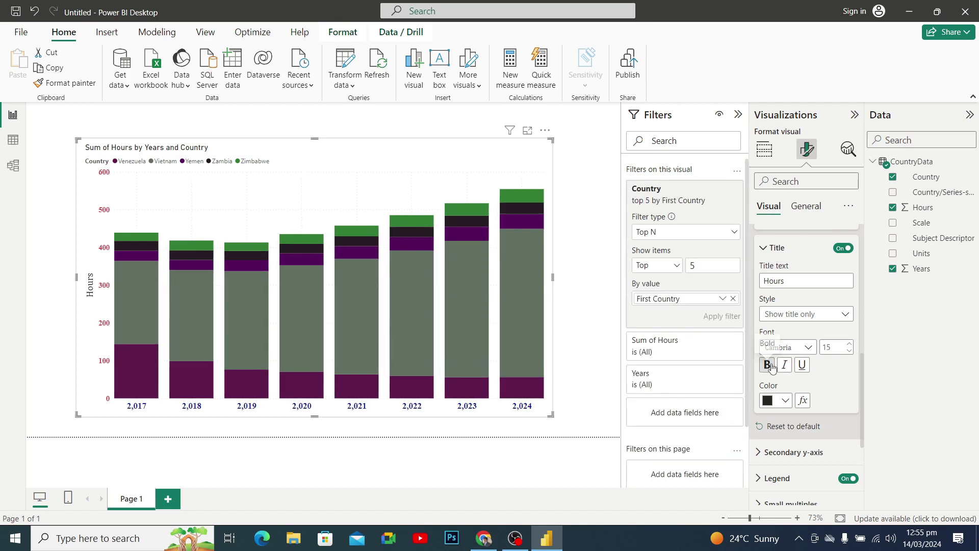
pyautogui.click(785, 399)
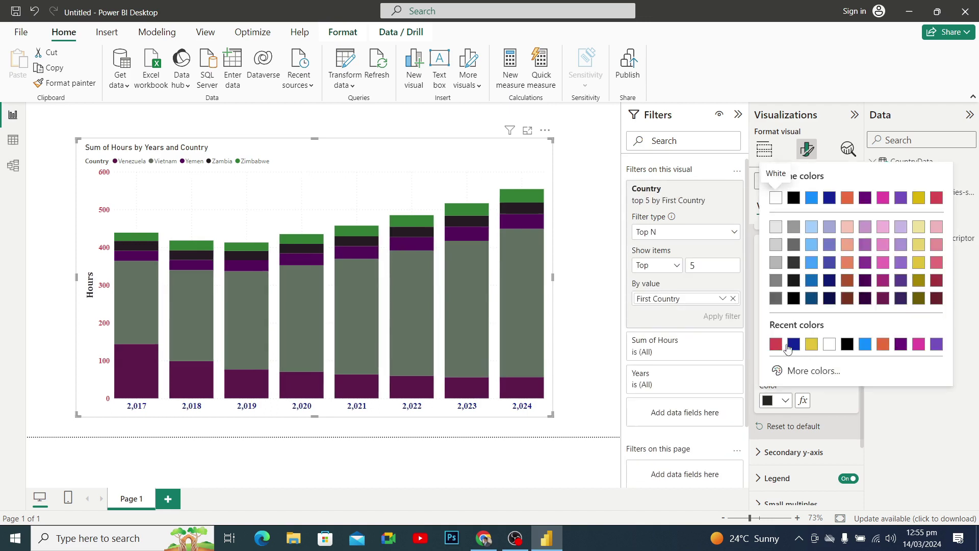
pyautogui.click(917, 346)
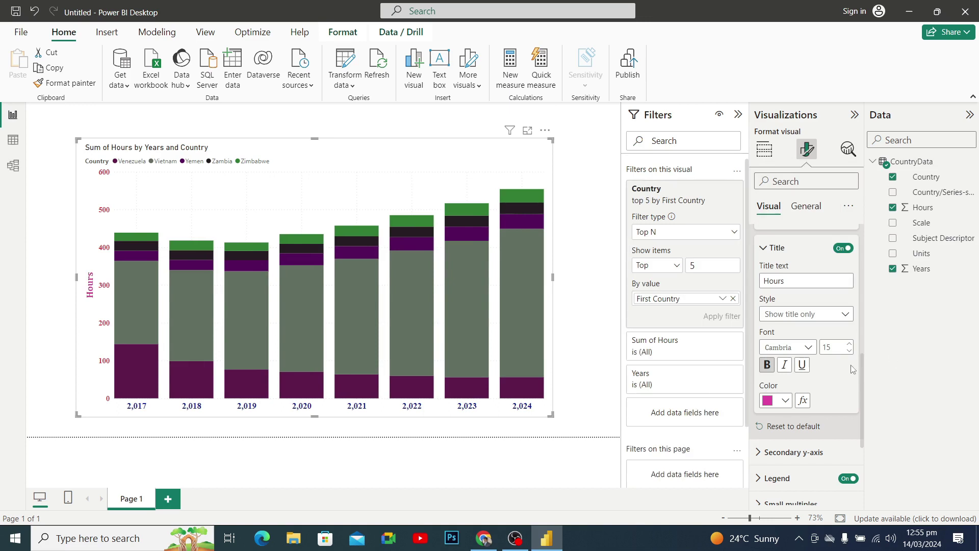
# Step: Collapse the Y-axis settings and expand the legend settings, toggling the legend to compare the chart and leaving it turned on
pyautogui.scroll(5, 796, 311)
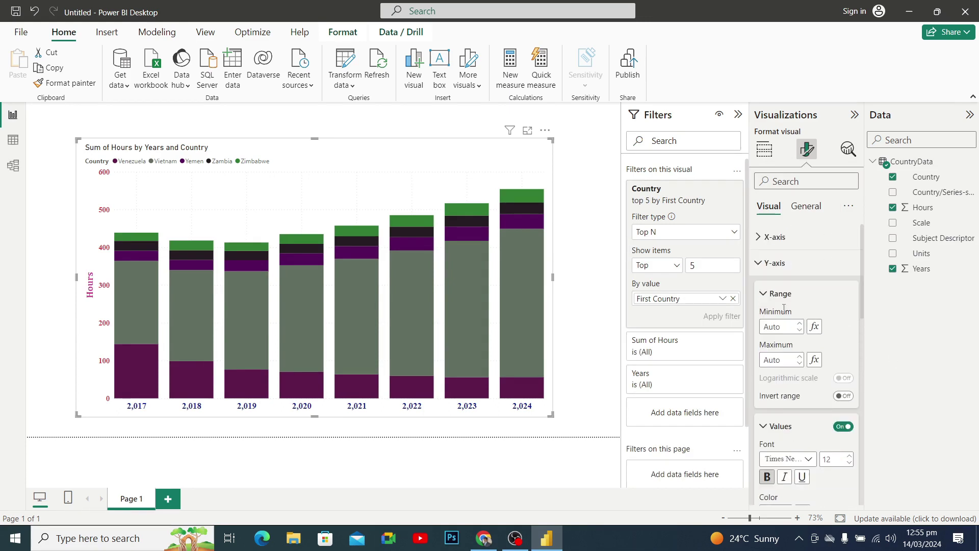
pyautogui.click(760, 264)
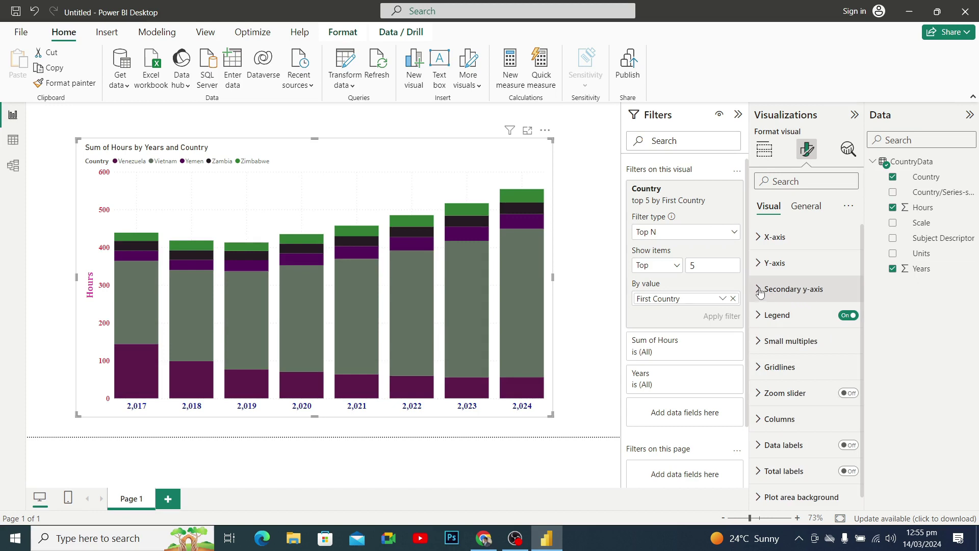
pyautogui.click(844, 317)
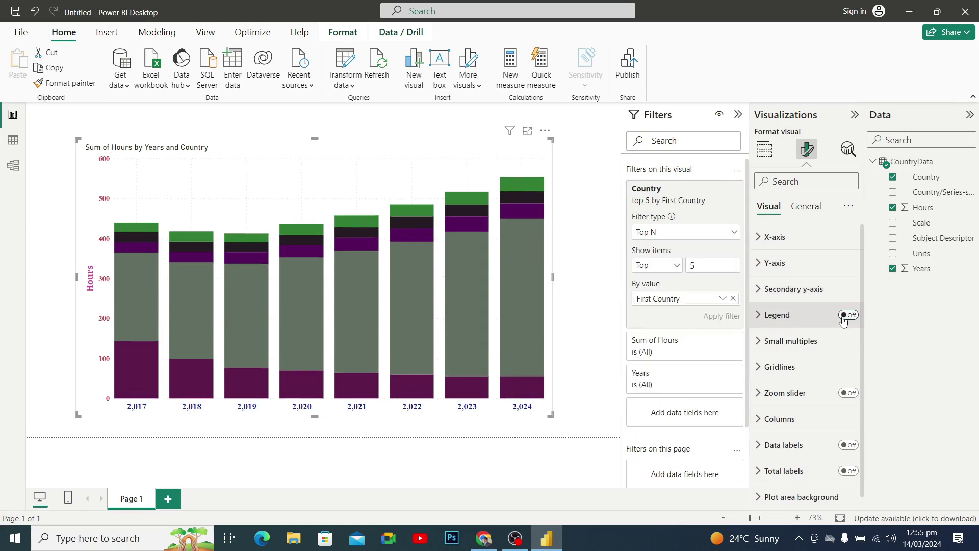
pyautogui.click(844, 318)
pyautogui.click(844, 317)
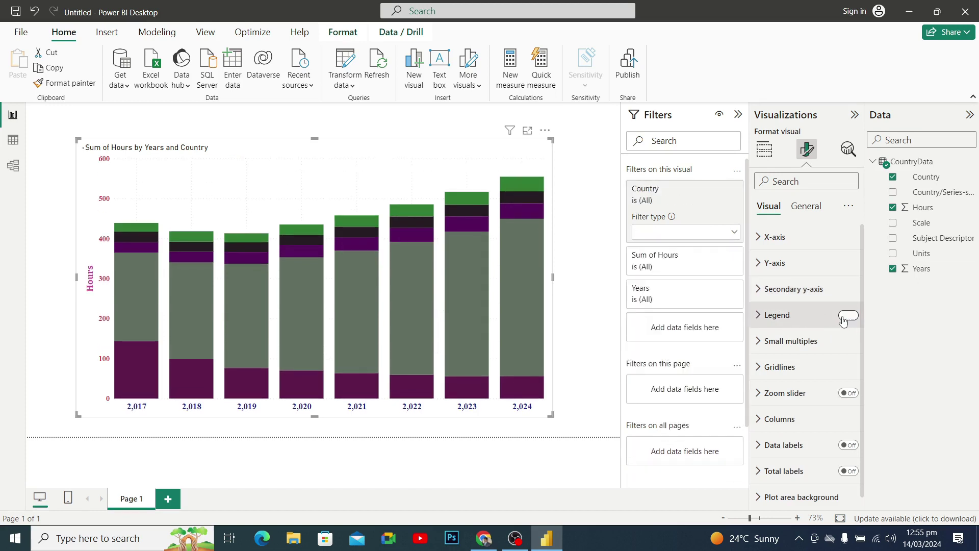
pyautogui.click(844, 317)
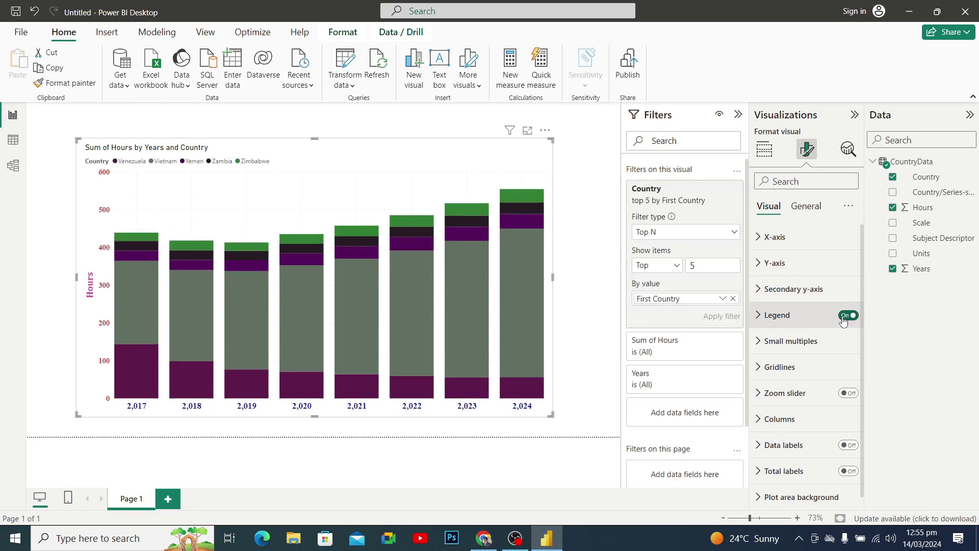
pyautogui.click(844, 317)
pyautogui.click(760, 316)
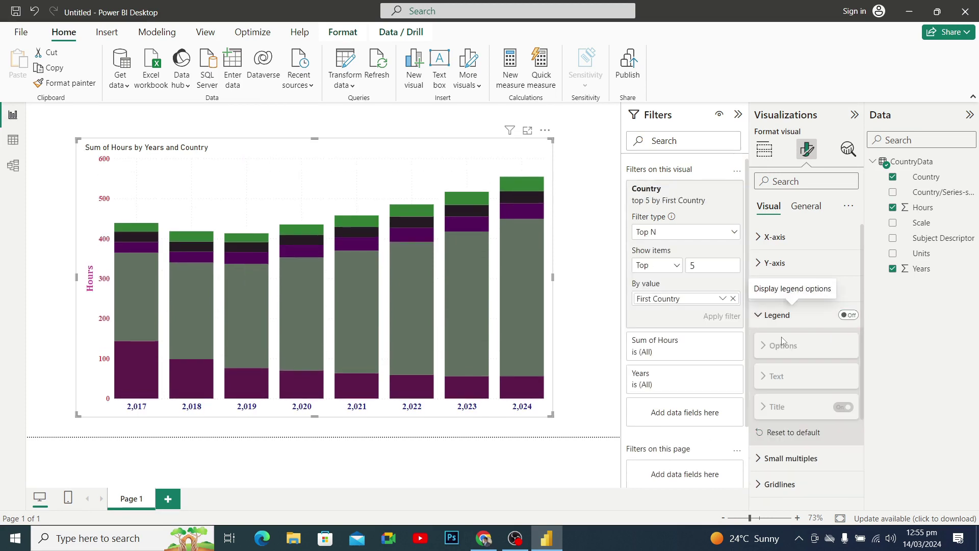
pyautogui.click(848, 315)
# Step: Expand the legend's Options and Text settings and set the legend text size to 15
pyautogui.click(811, 351)
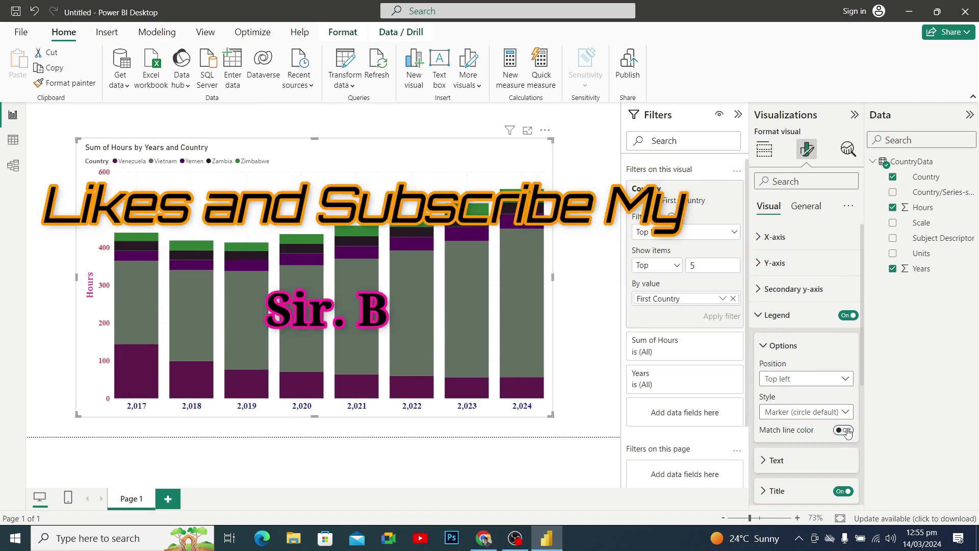
pyautogui.scroll(-2, 813, 451)
pyautogui.click(763, 417)
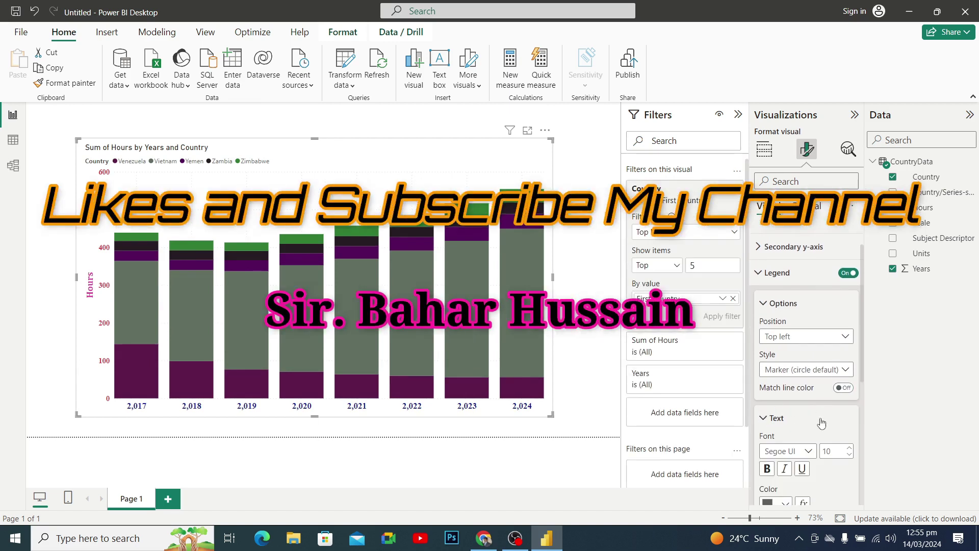
pyautogui.click(850, 447)
pyautogui.click(850, 447)
pyautogui.click(850, 447)
pyautogui.click(849, 448)
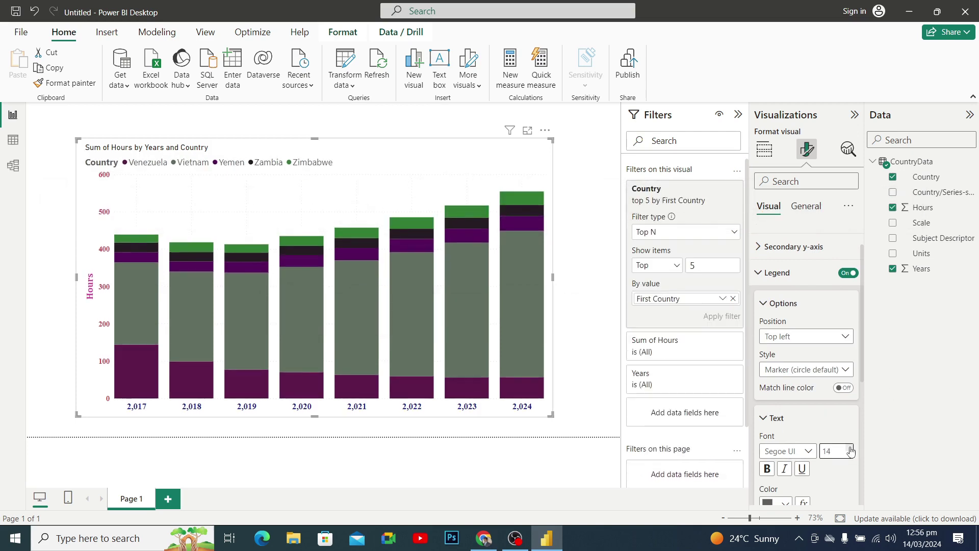
pyautogui.click(849, 449)
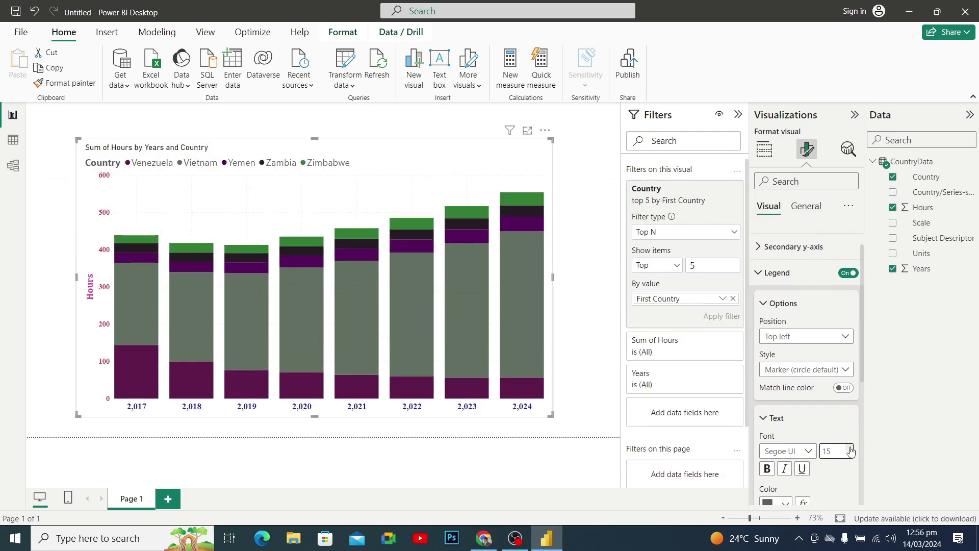
# Step: Change the legend text font to Georgia and its color to dark blue
pyautogui.click(808, 450)
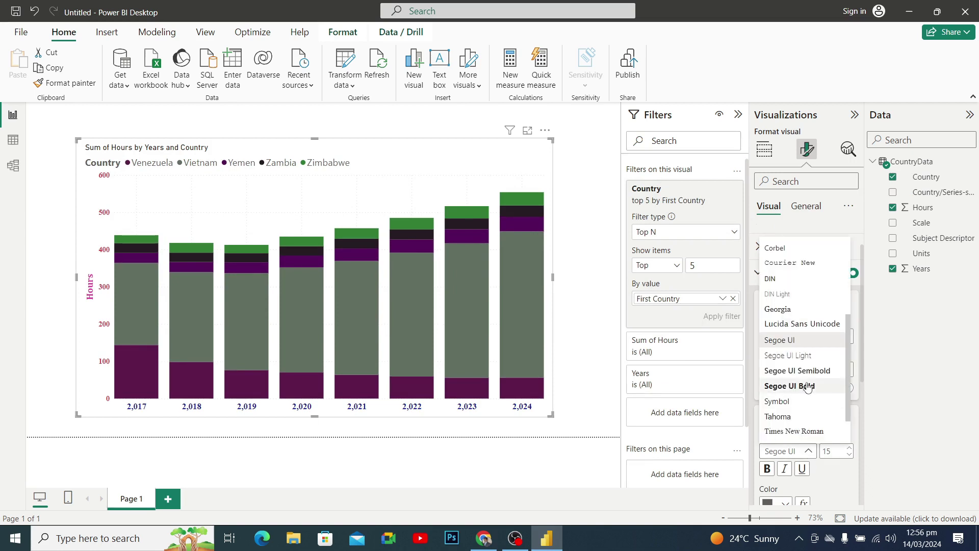
pyautogui.click(791, 309)
pyautogui.scroll(-4, 795, 426)
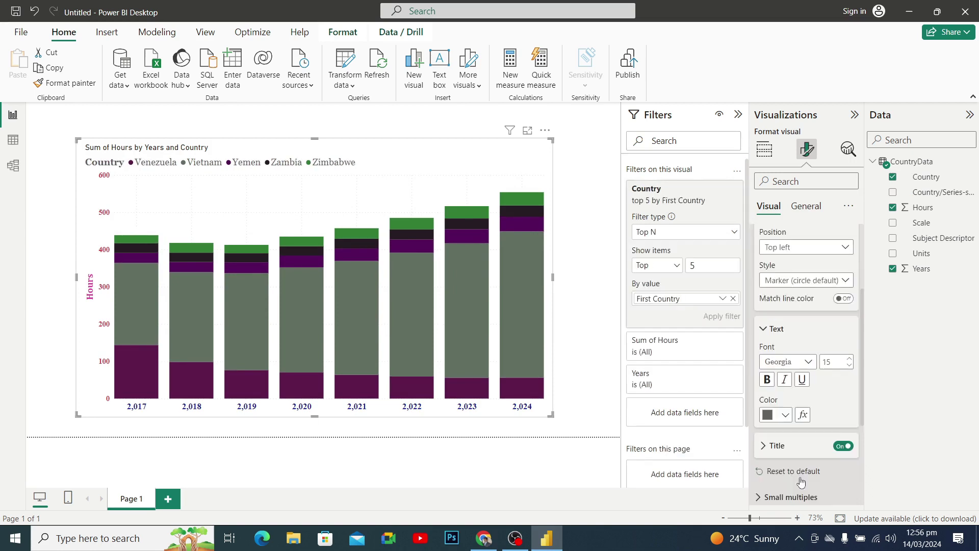
pyautogui.click(785, 379)
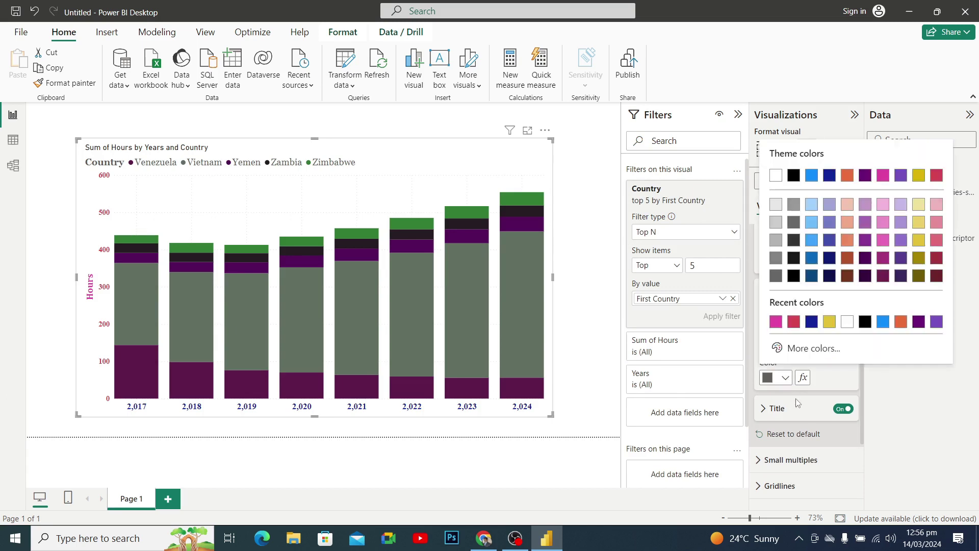
pyautogui.click(812, 321)
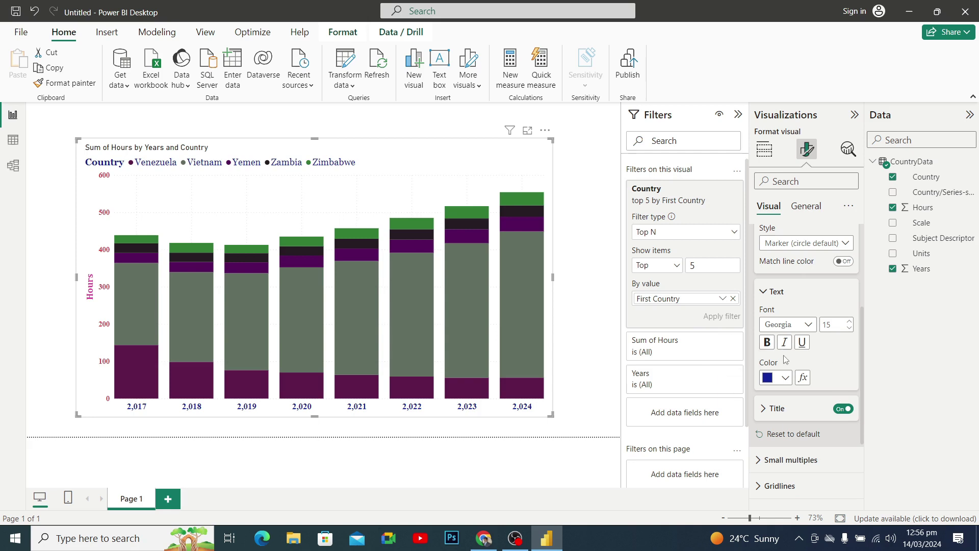
# Step: Turn off the legend title and collapse the legend settings
pyautogui.click(842, 409)
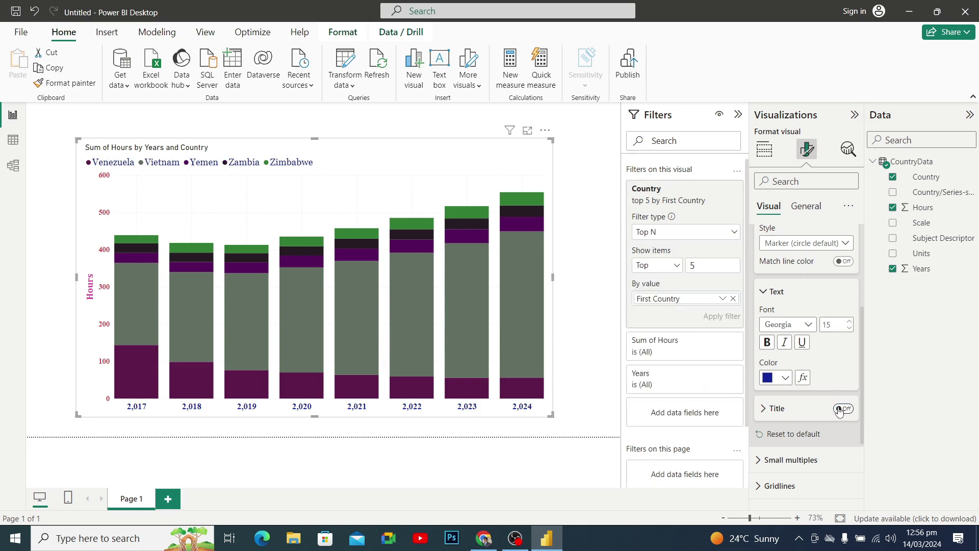
pyautogui.click(842, 409)
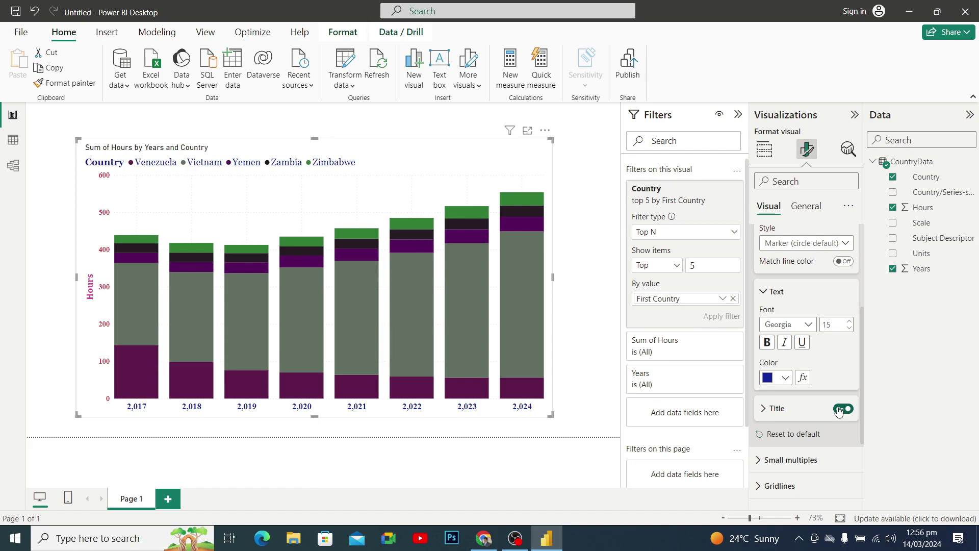
pyautogui.click(841, 409)
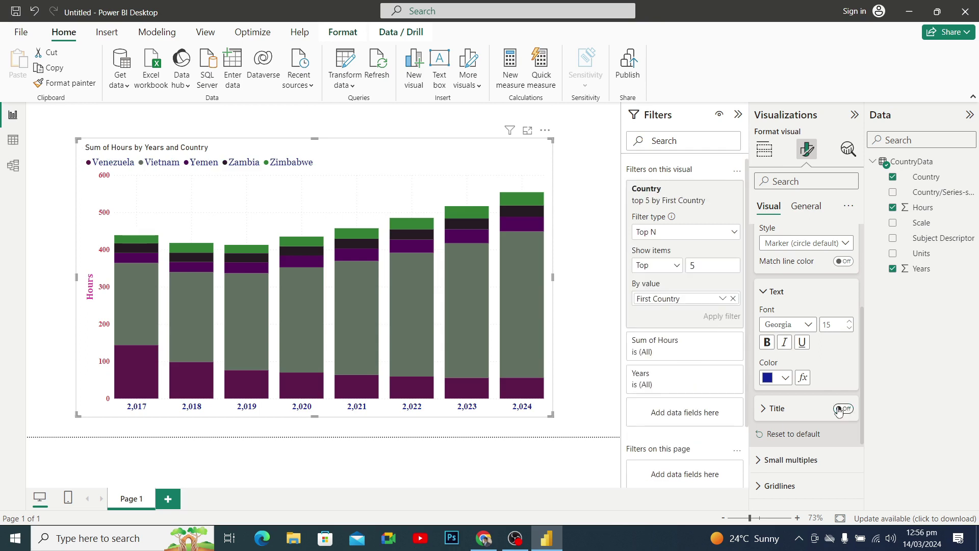
pyautogui.scroll(5, 808, 337)
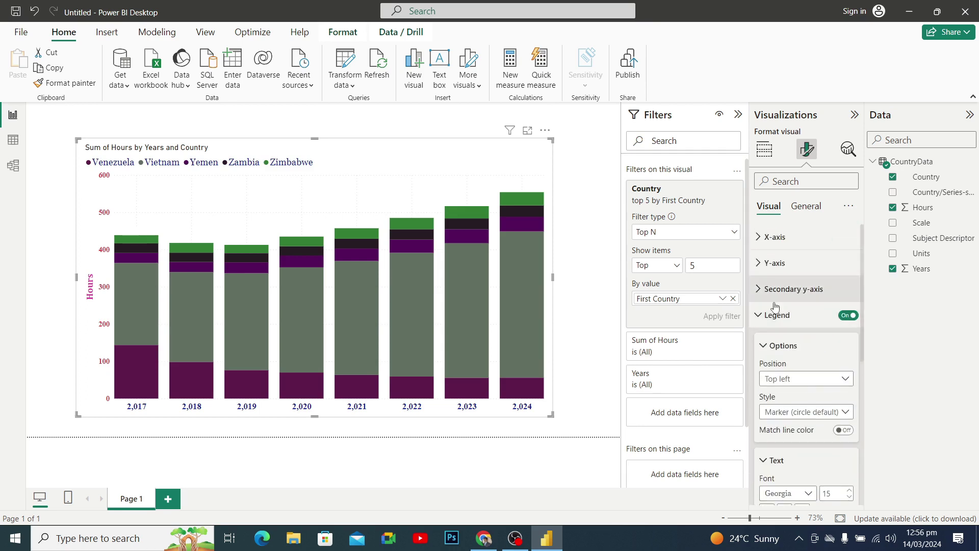
pyautogui.click(775, 313)
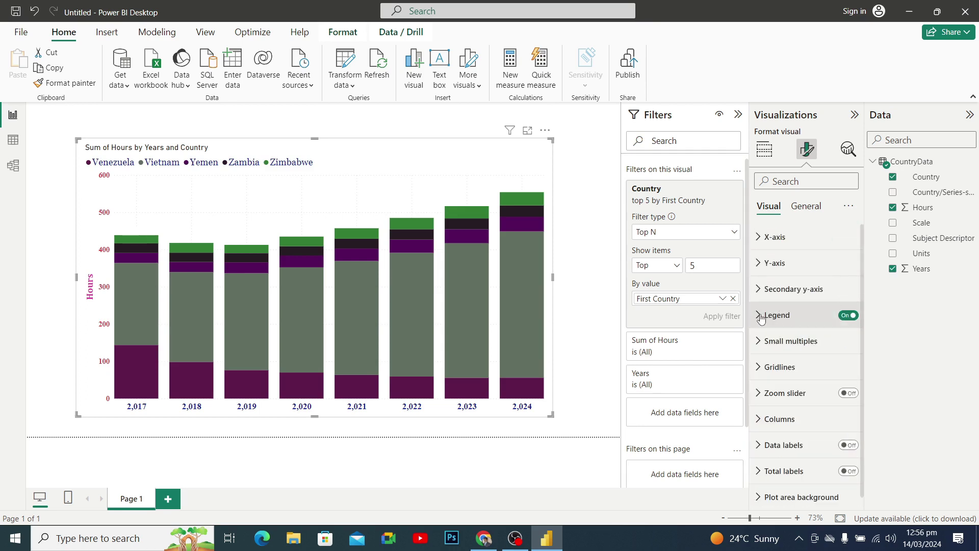
# Step: Expand the gridlines settings and toggle the horizontal gridlines to compare the chart, leaving them turned on
pyautogui.click(761, 365)
pyautogui.scroll(-2, 806, 346)
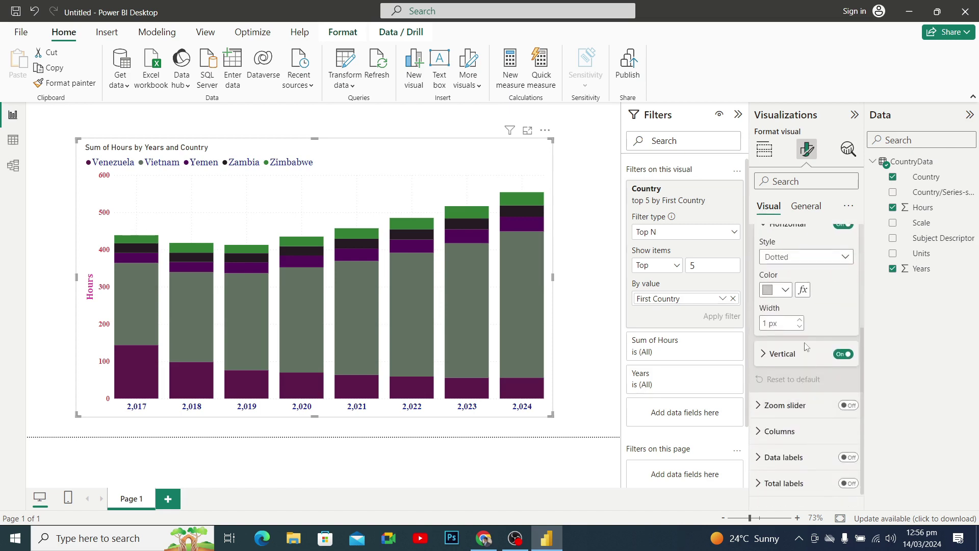
pyautogui.scroll(2, 806, 347)
pyautogui.click(842, 308)
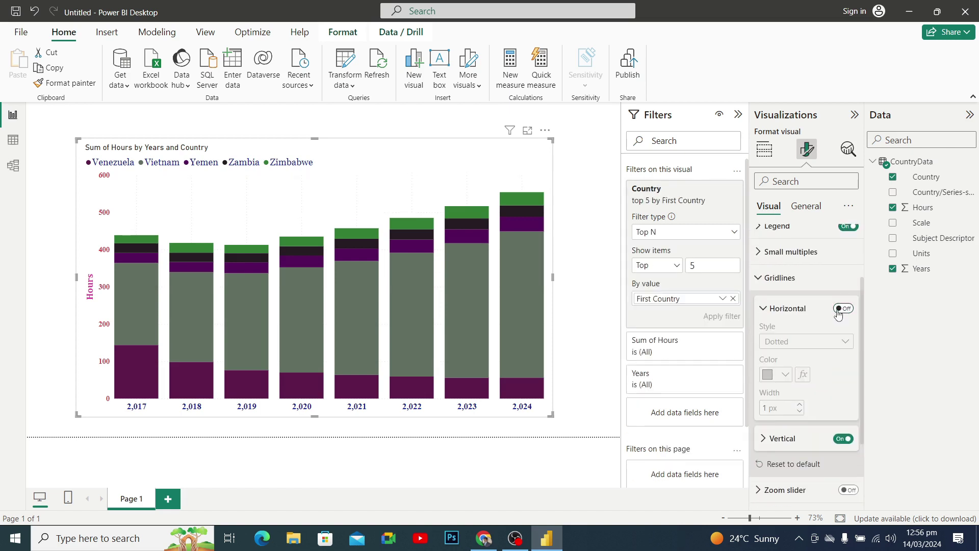
pyautogui.click(838, 310)
pyautogui.click(839, 310)
pyautogui.click(840, 310)
pyautogui.click(849, 312)
pyautogui.click(849, 310)
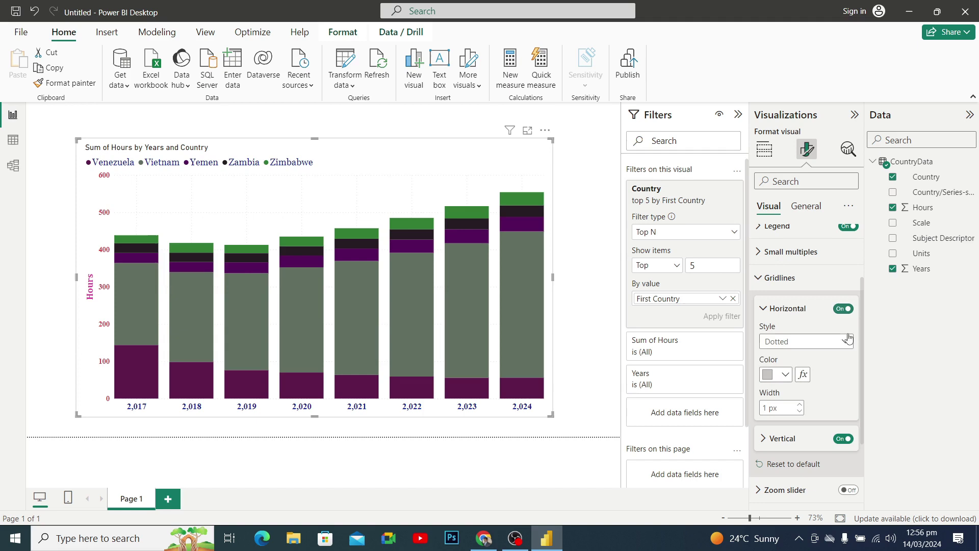
# Step: Set the color of the horizontal gridlines to red
pyautogui.click(784, 377)
pyautogui.click(812, 317)
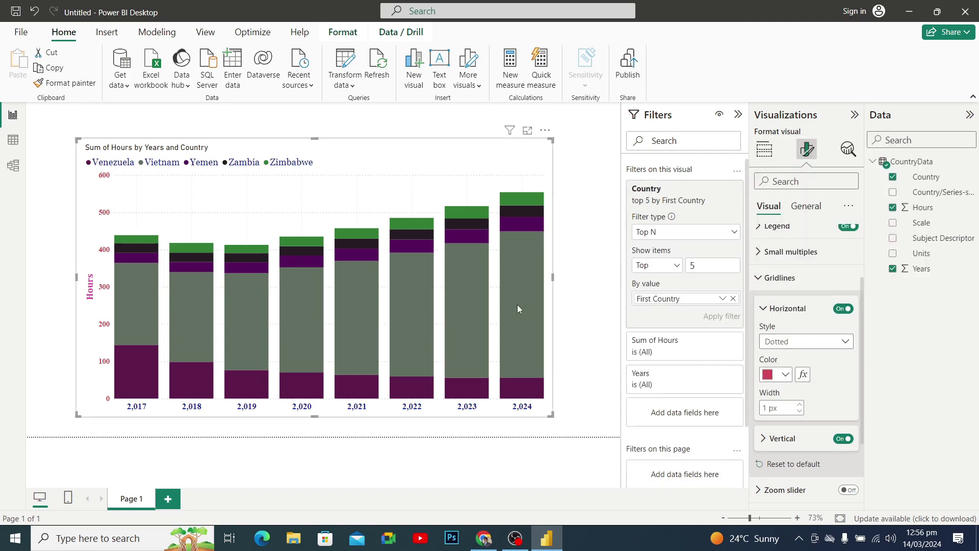
pyautogui.moveTo(517, 306)
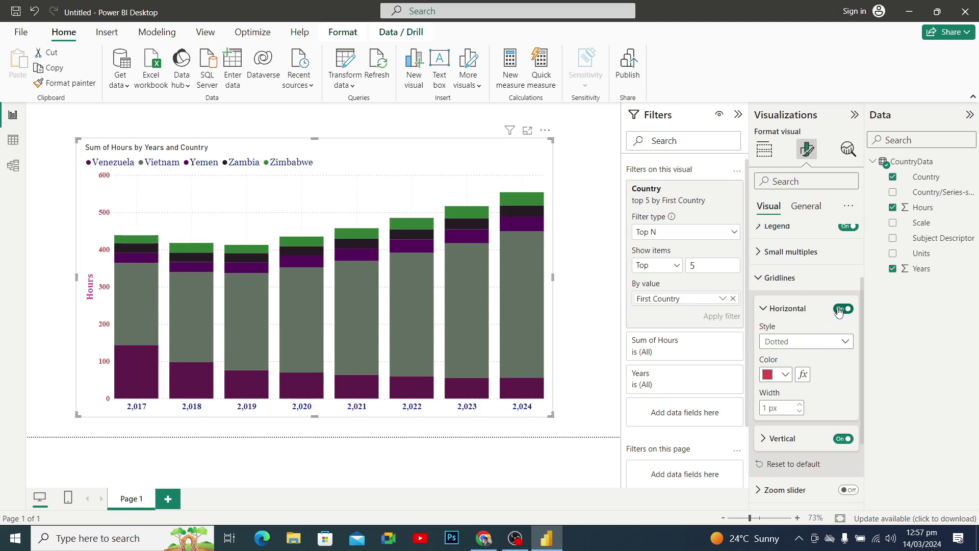
# Step: Collapse the gridlines settings and turn on the chart's zoom slider, trying its handles on both axes
pyautogui.click(778, 277)
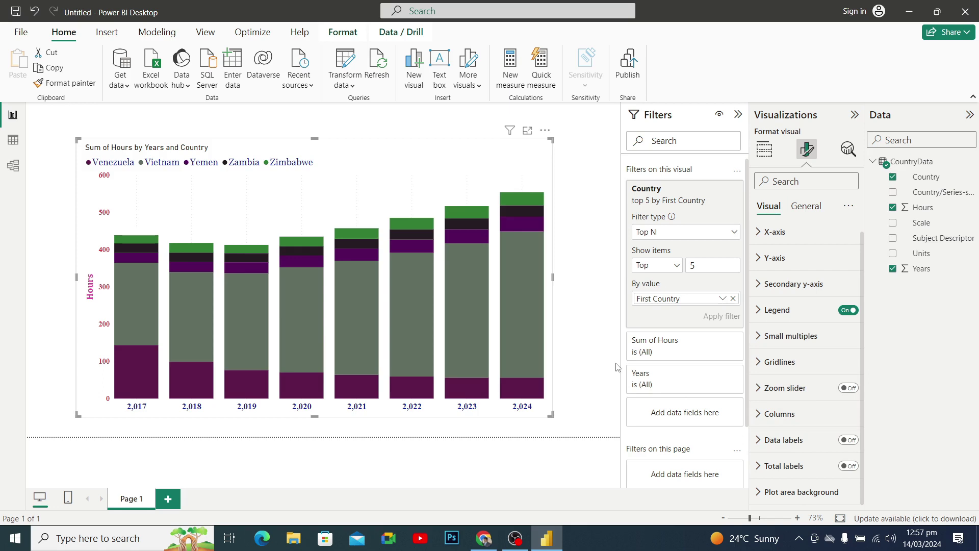
pyautogui.click(854, 389)
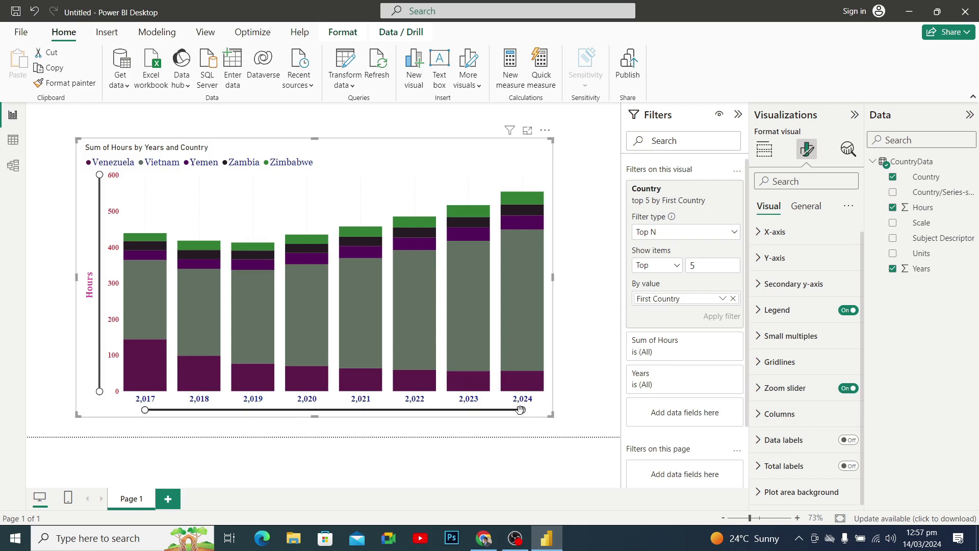
pyautogui.moveTo(520, 409)
pyautogui.mouseDown()
pyautogui.moveTo(314, 411)
pyautogui.moveTo(525, 412)
pyautogui.mouseUp()
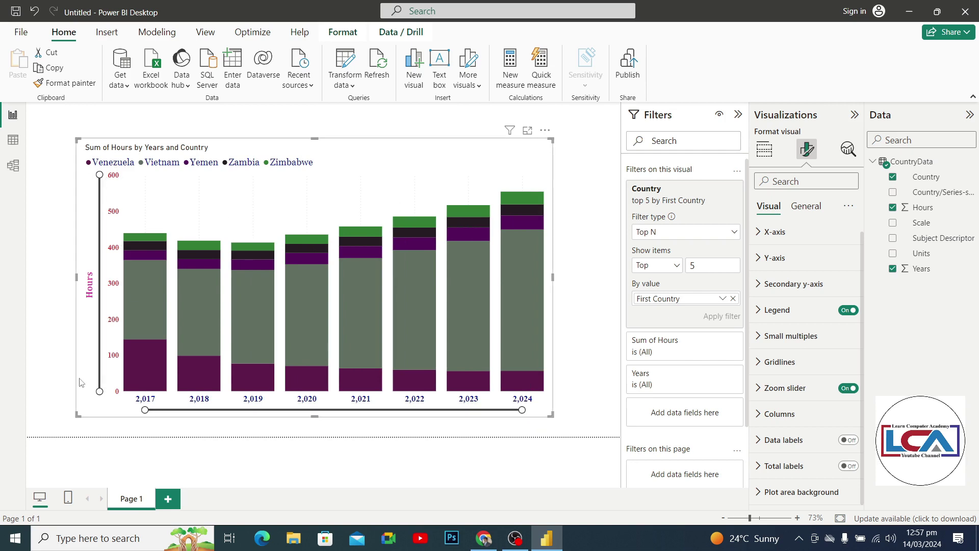
pyautogui.moveTo(99, 391)
pyautogui.mouseDown()
pyautogui.moveTo(97, 242)
pyautogui.moveTo(100, 391)
pyautogui.mouseUp()
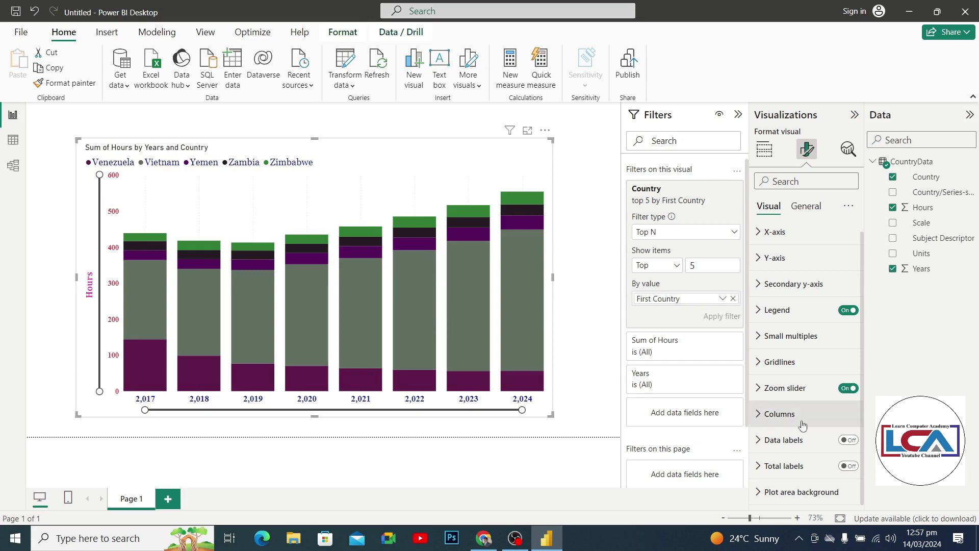
# Step: Turn on the data labels for the columns and look through their series, orientation and position options
pyautogui.click(855, 446)
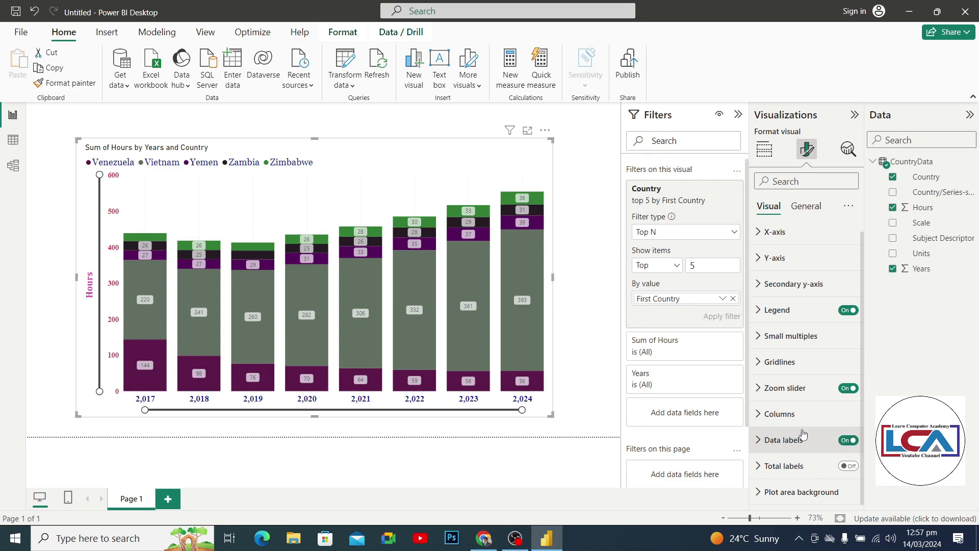
pyautogui.click(765, 440)
pyautogui.scroll(-4, 812, 422)
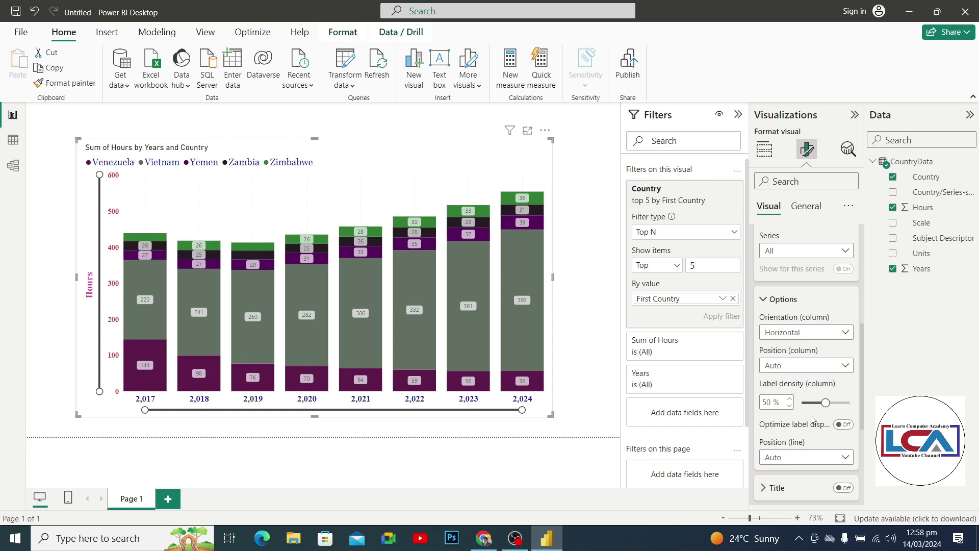
pyautogui.scroll(3, 778, 301)
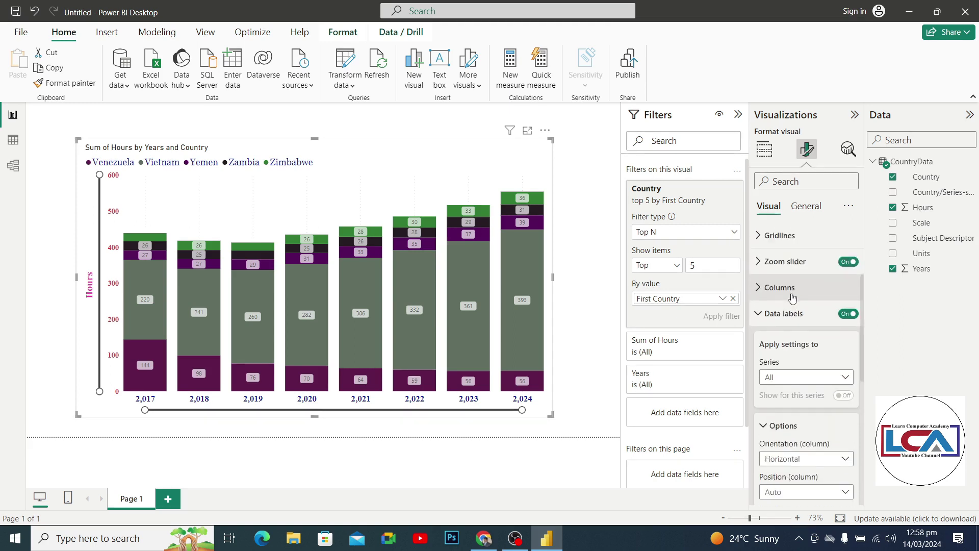
pyautogui.click(759, 314)
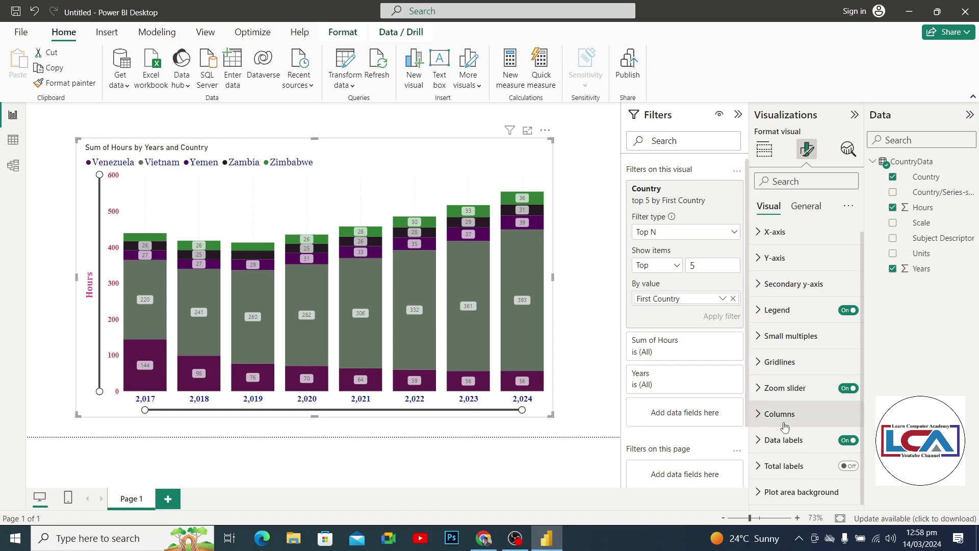
# Step: Toggle the data labels off and on to compare the chart, and turn on the total labels
pyautogui.click(847, 440)
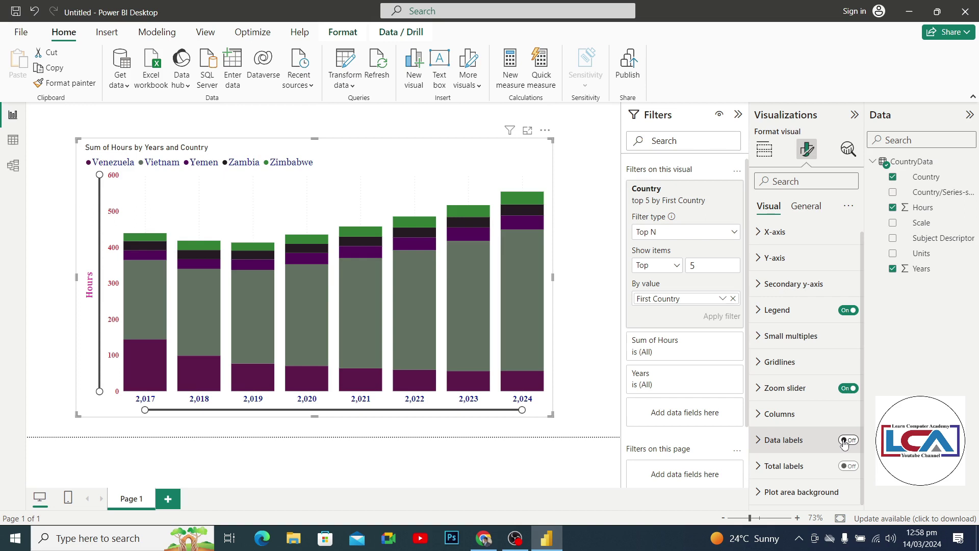
pyautogui.click(847, 442)
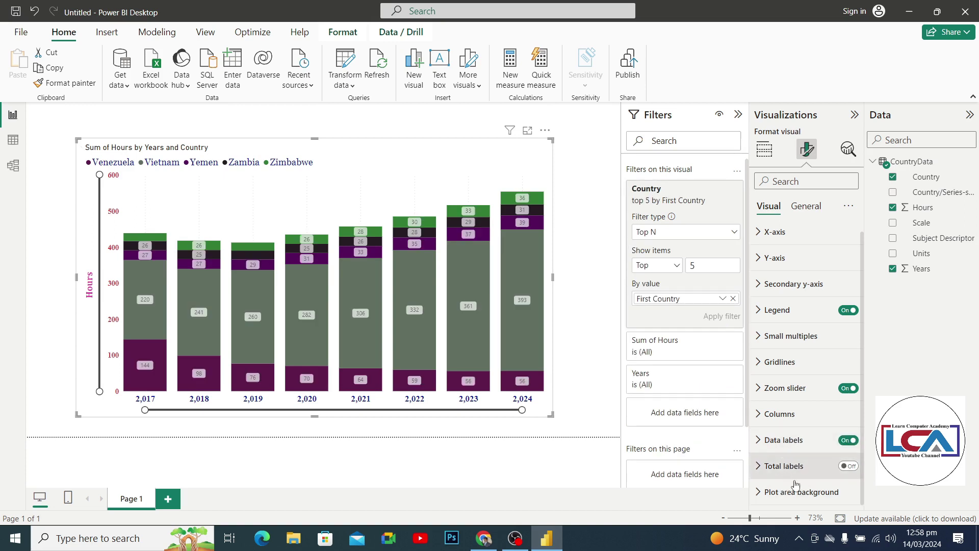
pyautogui.click(854, 467)
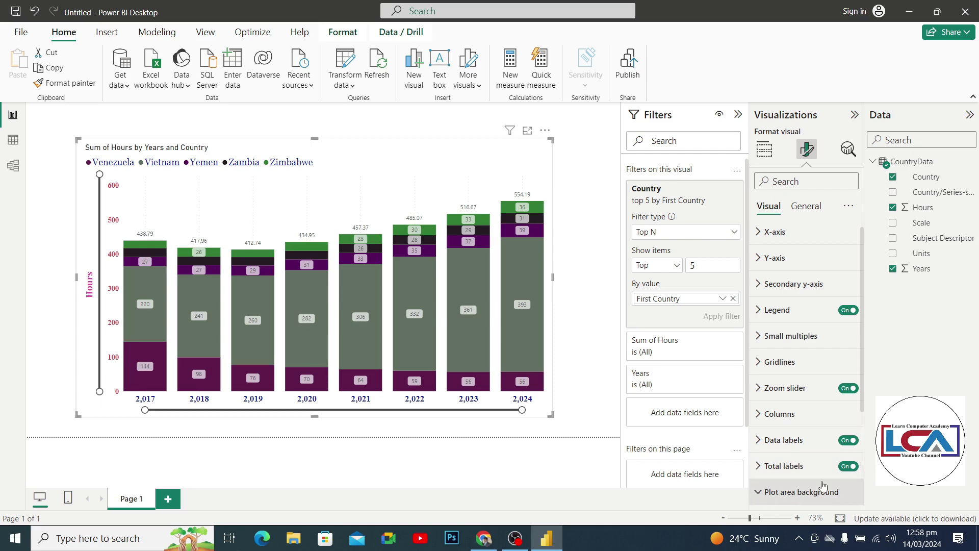
# Step: Browse for a plot area background image in the Photo_ShopCollection folder on the Data_BackUp (E:) drive
pyautogui.click(760, 492)
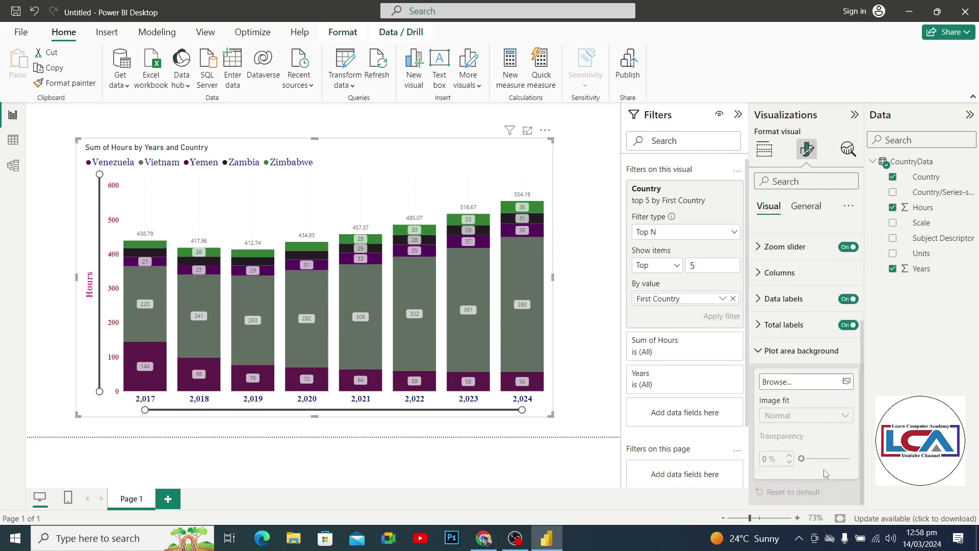
pyautogui.click(813, 385)
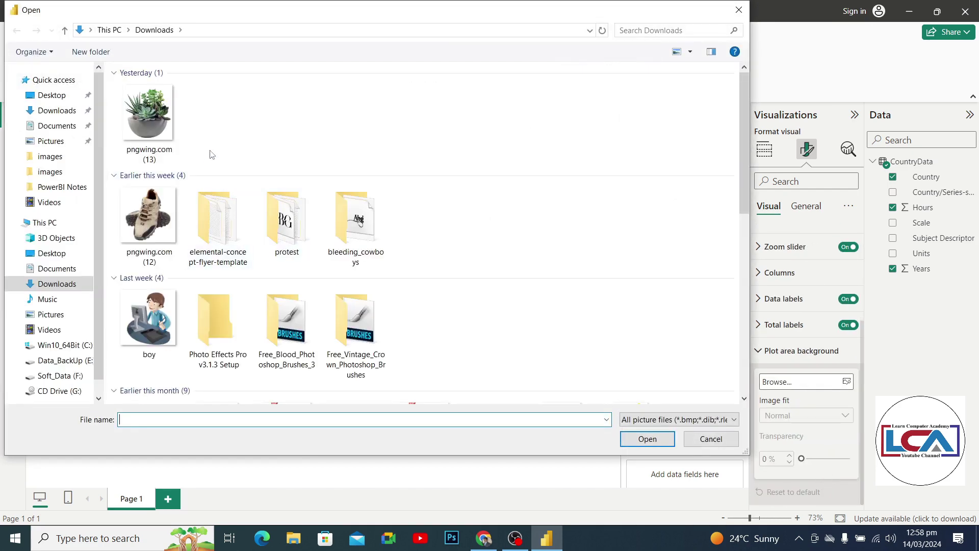
pyautogui.click(733, 443)
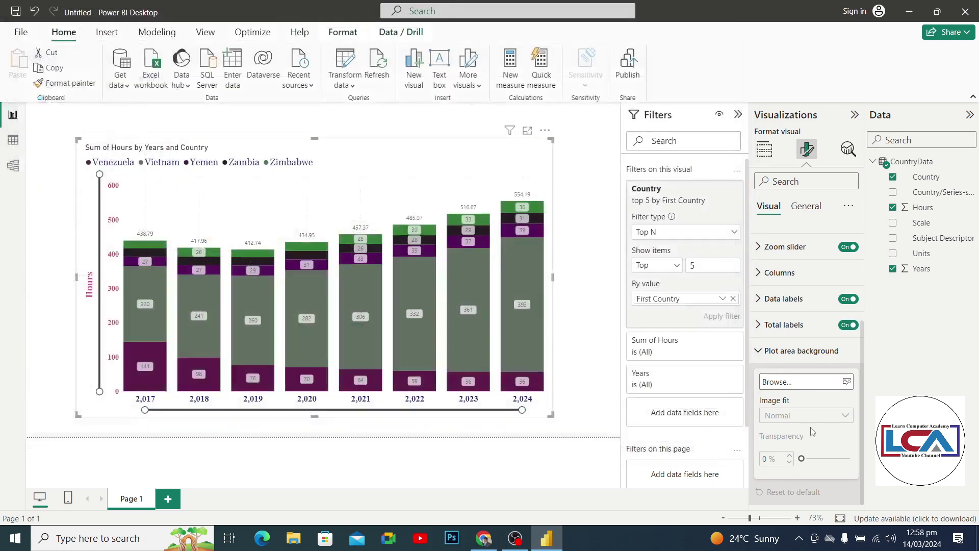
pyautogui.click(799, 383)
pyautogui.scroll(-10, 194, 317)
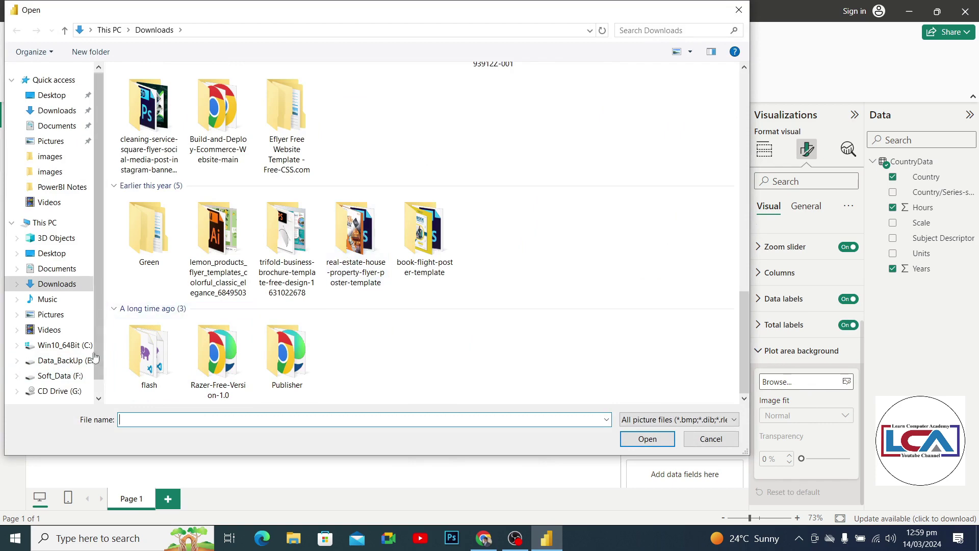
pyautogui.click(73, 362)
pyautogui.scroll(-7, 153, 306)
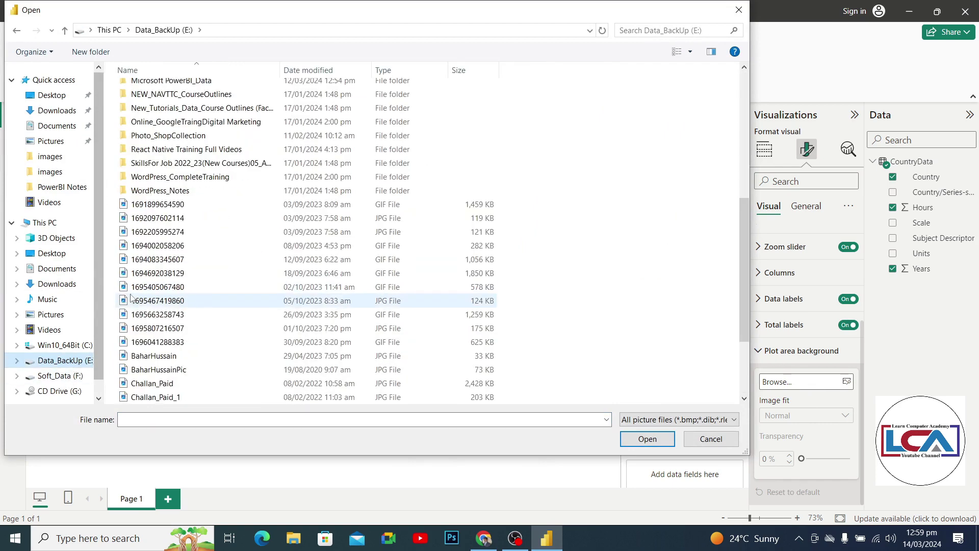
pyautogui.scroll(5, 193, 390)
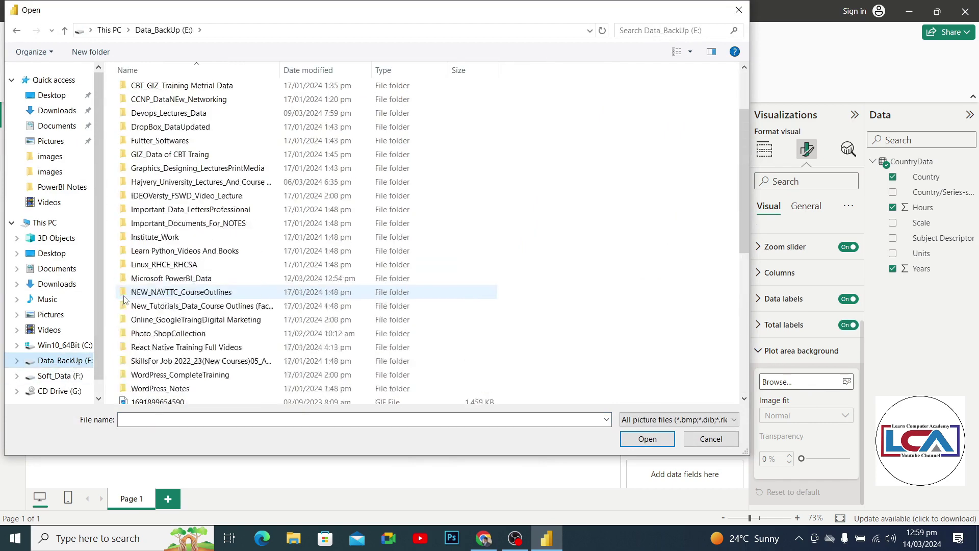
pyautogui.doubleClick(159, 333)
# Step: Use the image abstract-blue-backgrounds-computer-cartoon-wallpapers-94997 as the chart's plot area background
pyautogui.scroll(-8, 366, 303)
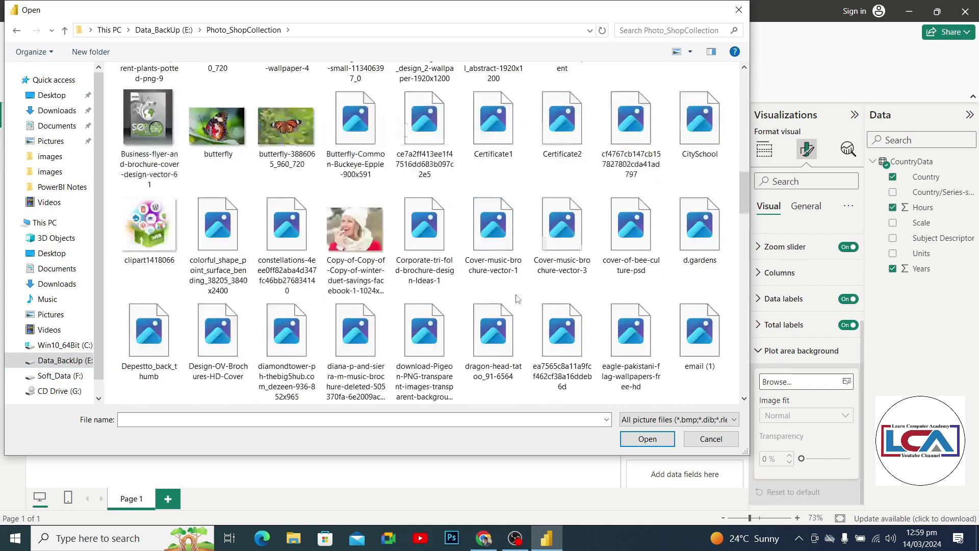
pyautogui.scroll(4, 519, 298)
pyautogui.click(423, 314)
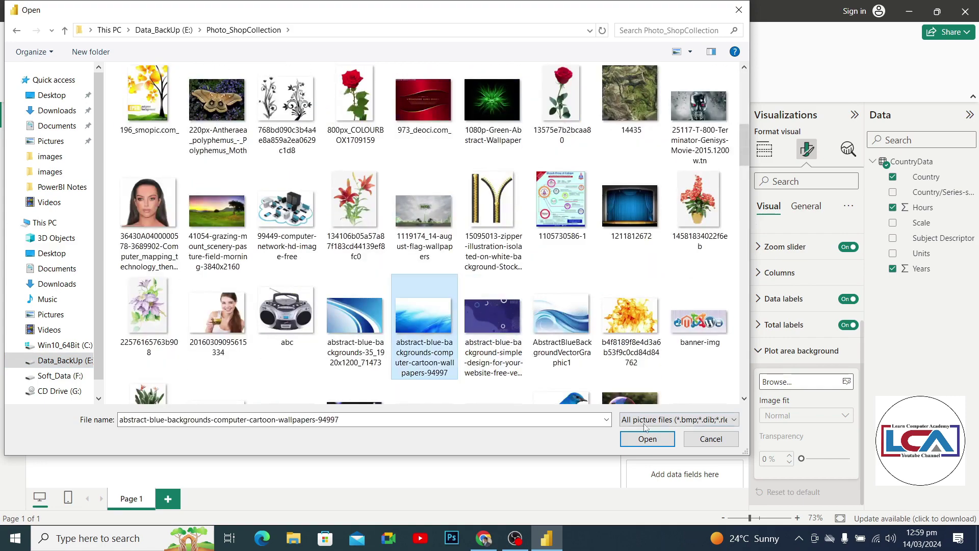
pyautogui.click(647, 438)
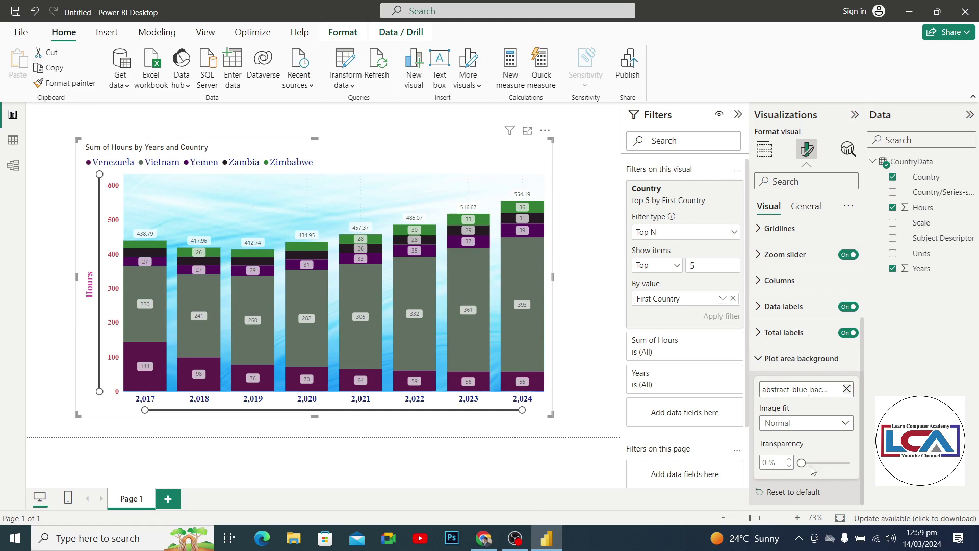
# Step: Try different transparency levels for the plot area background image and settle on 46%
pyautogui.moveTo(802, 462); pyautogui.dragTo(835, 462)
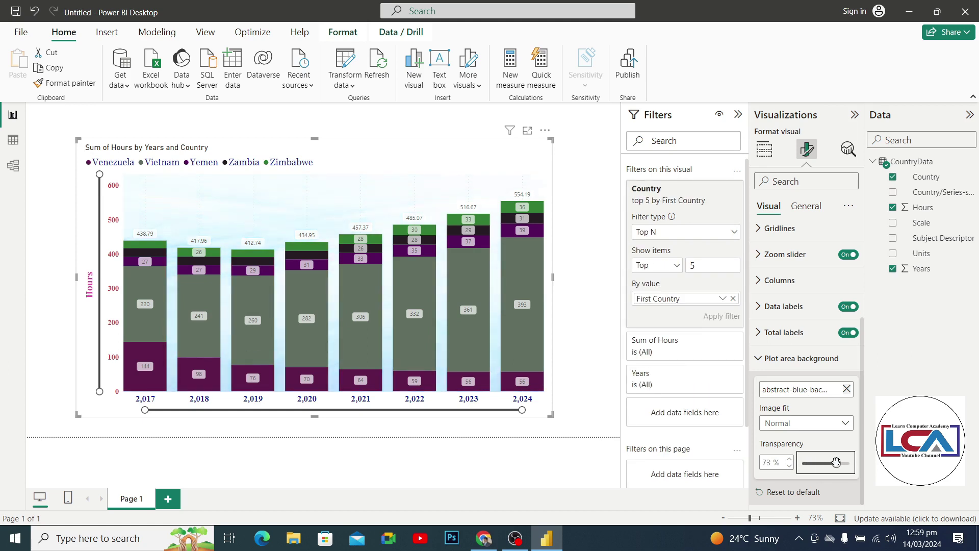
pyautogui.moveTo(836, 462); pyautogui.dragTo(802, 463)
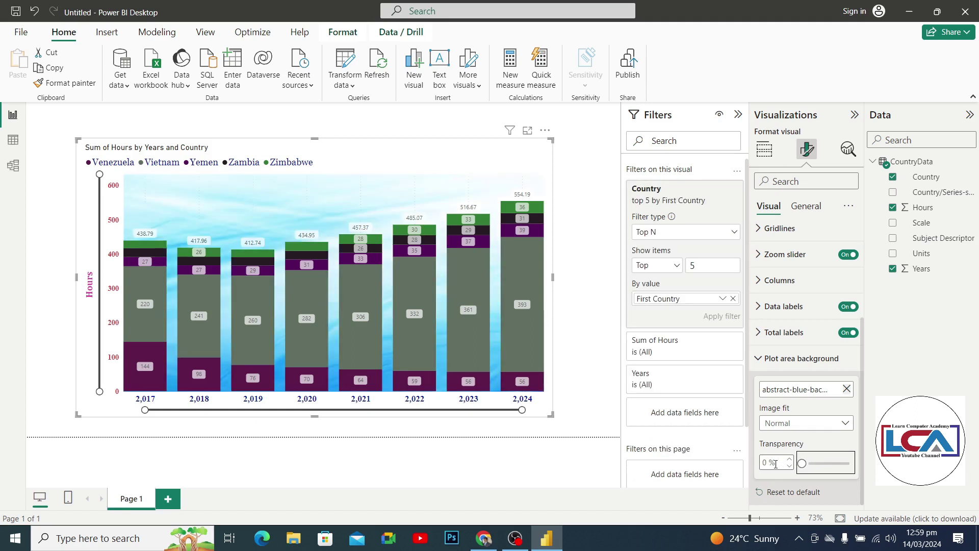
pyautogui.moveTo(802, 463); pyautogui.dragTo(823, 463)
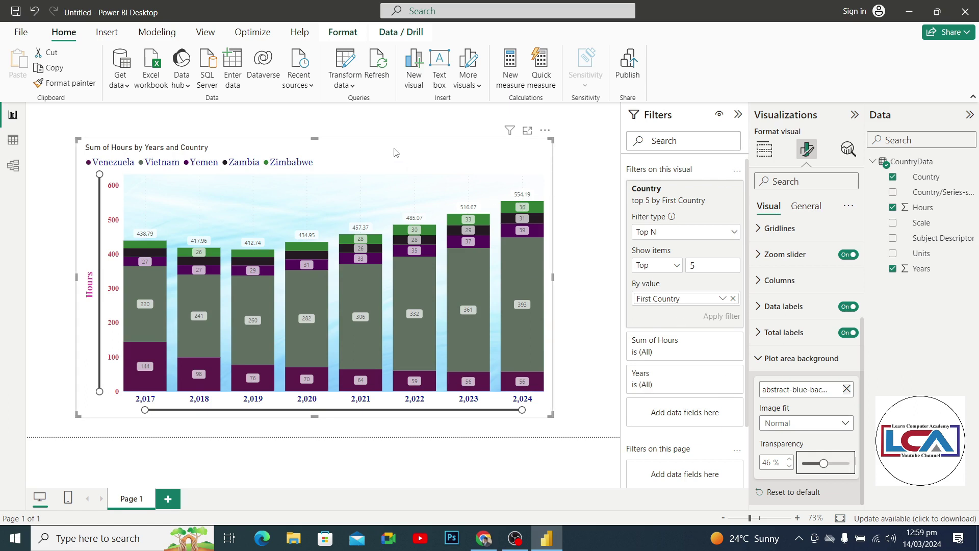
# Step: Move the column chart to the upper-left corner of the report page and shrink it to free space
pyautogui.moveTo(396, 152); pyautogui.dragTo(356, 122)
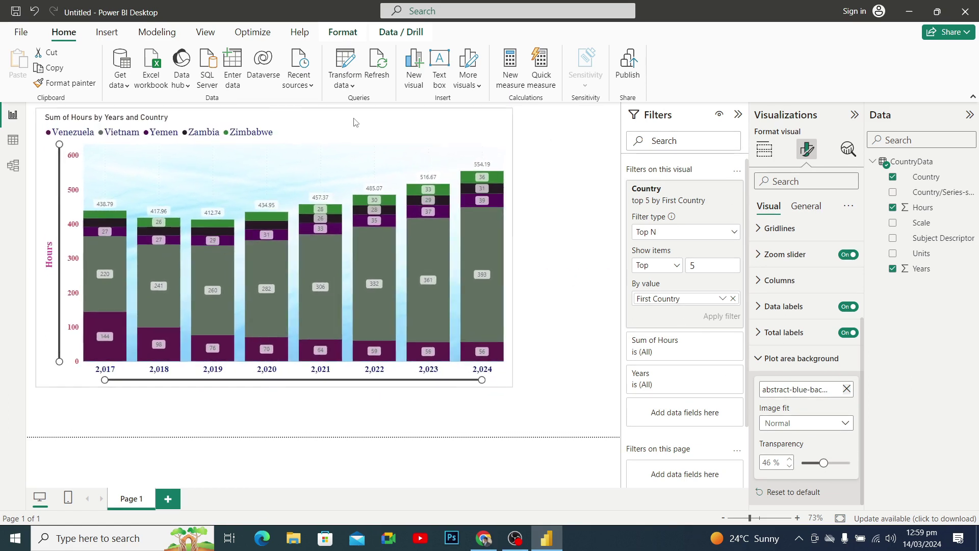
pyautogui.moveTo(513, 387); pyautogui.dragTo(509, 382)
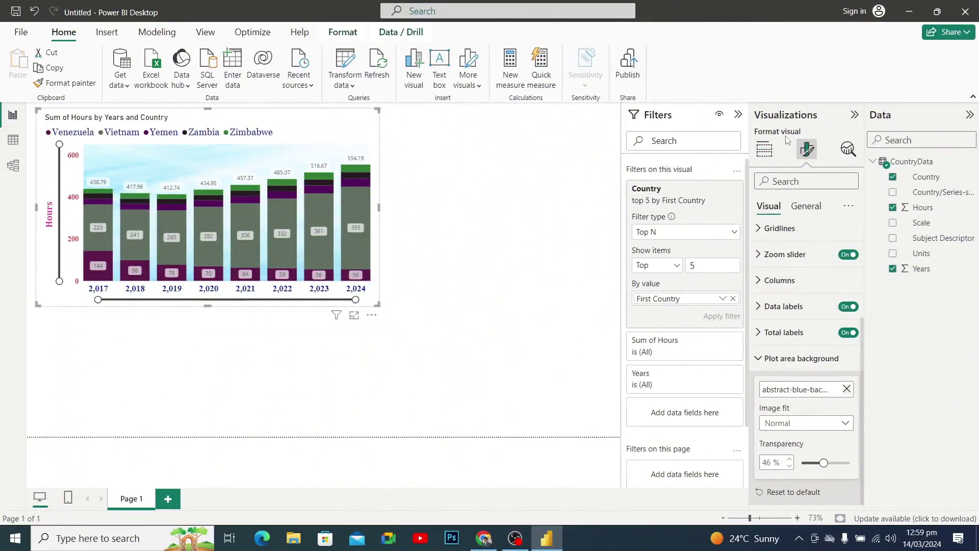
pyautogui.click(763, 151)
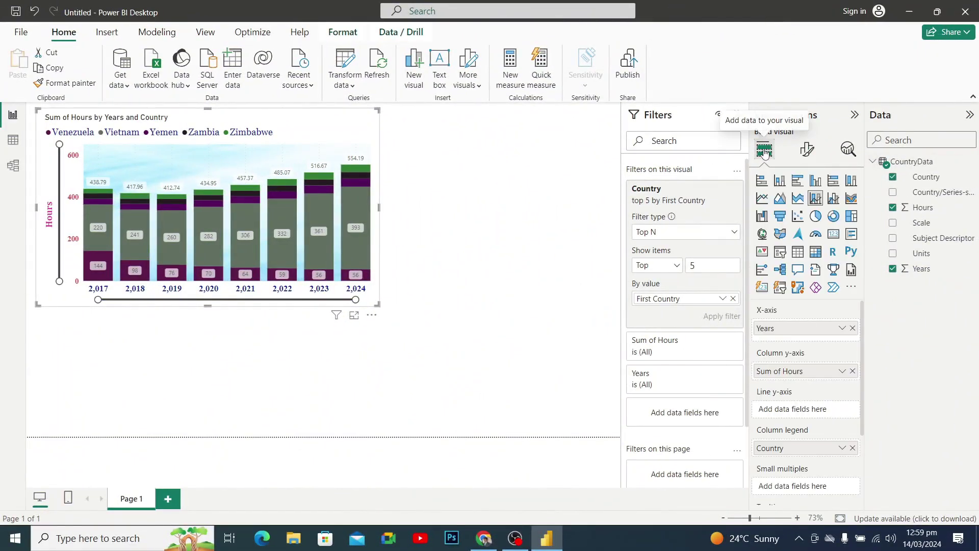
pyautogui.click(834, 238)
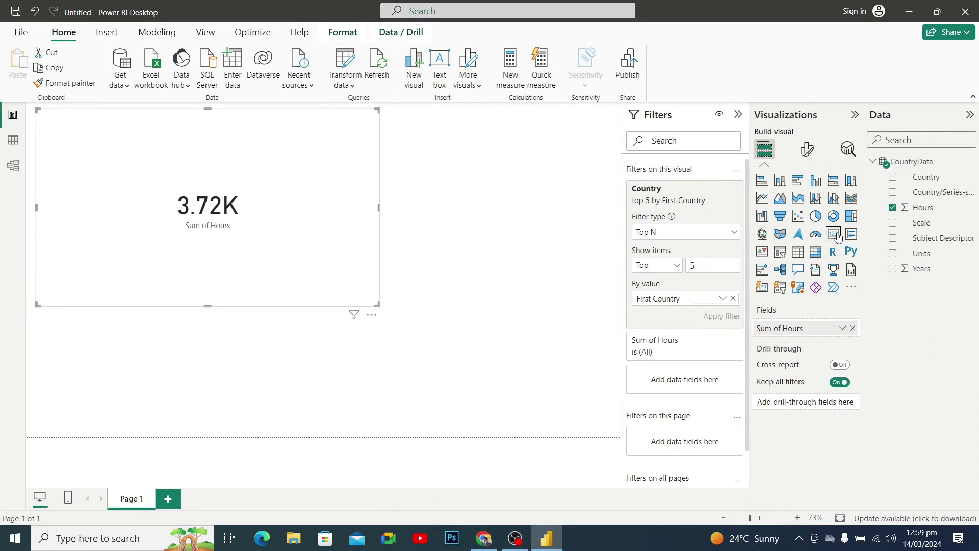
pyautogui.hotkey('ctrl', 'z')
# Step: Add a separate card visual showing the Hours field, shrink it and place it beside the column chart's upper right
pyautogui.click(531, 267)
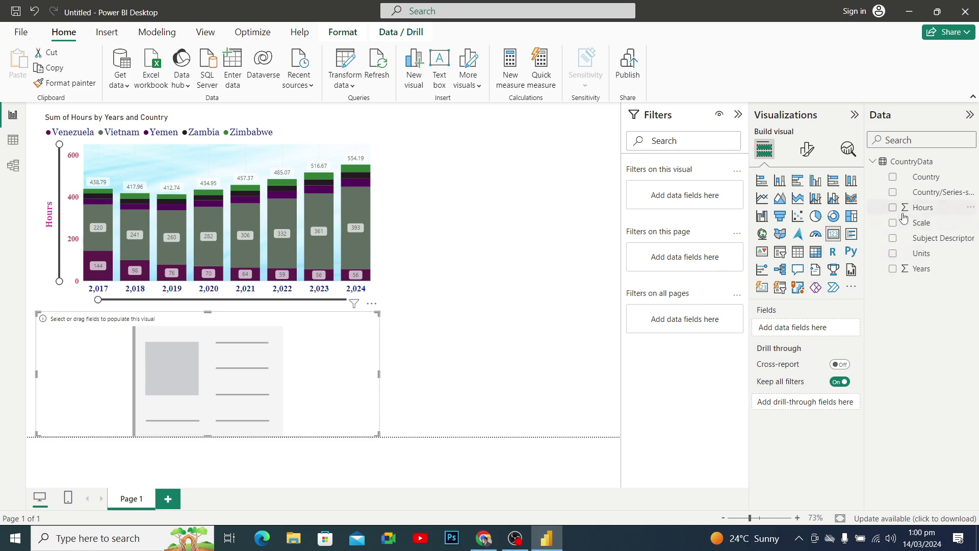
pyautogui.moveTo(918, 211); pyautogui.dragTo(808, 328)
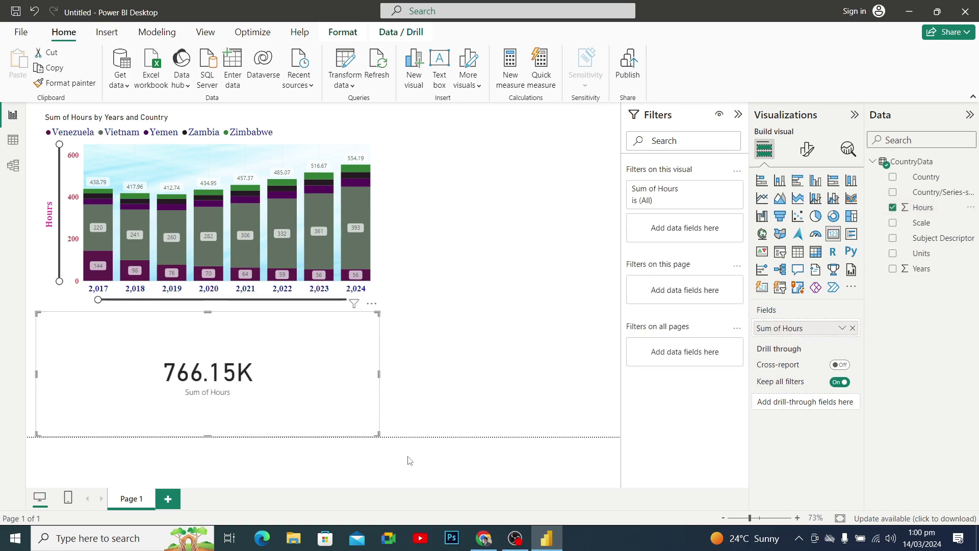
pyautogui.moveTo(378, 435); pyautogui.dragTo(160, 395)
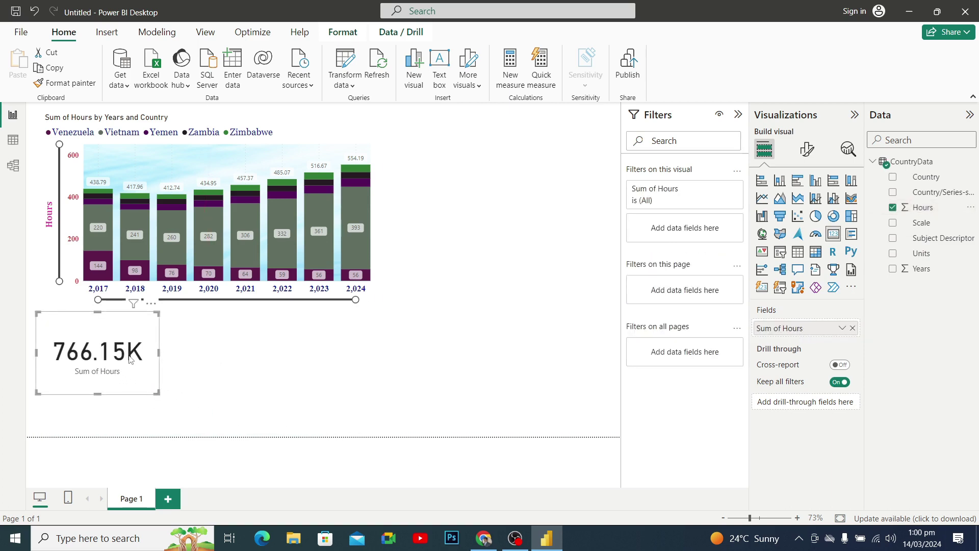
pyautogui.moveTo(141, 357); pyautogui.dragTo(485, 162)
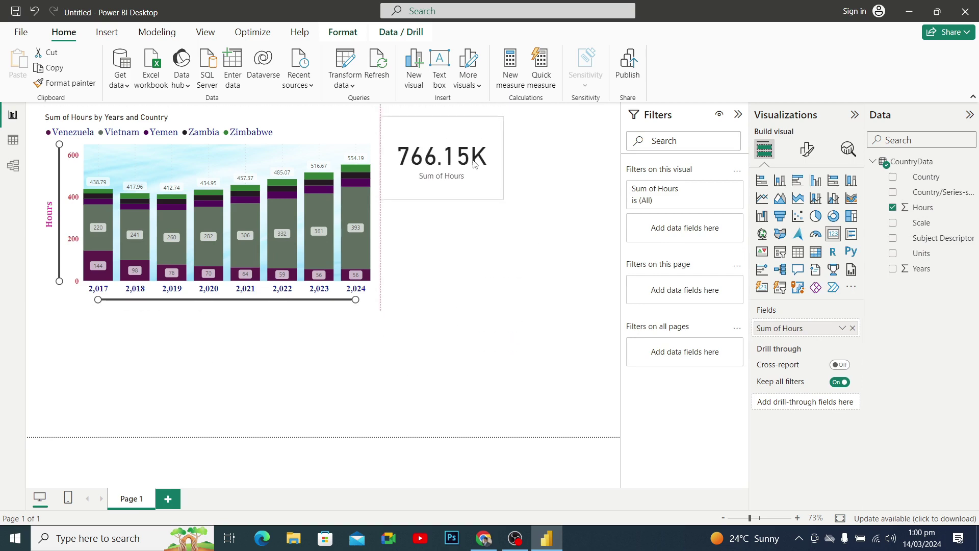
# Step: Try the Georgia and Corbel fonts for the Hours card's callout value and settle on Arial Black
pyautogui.click(808, 151)
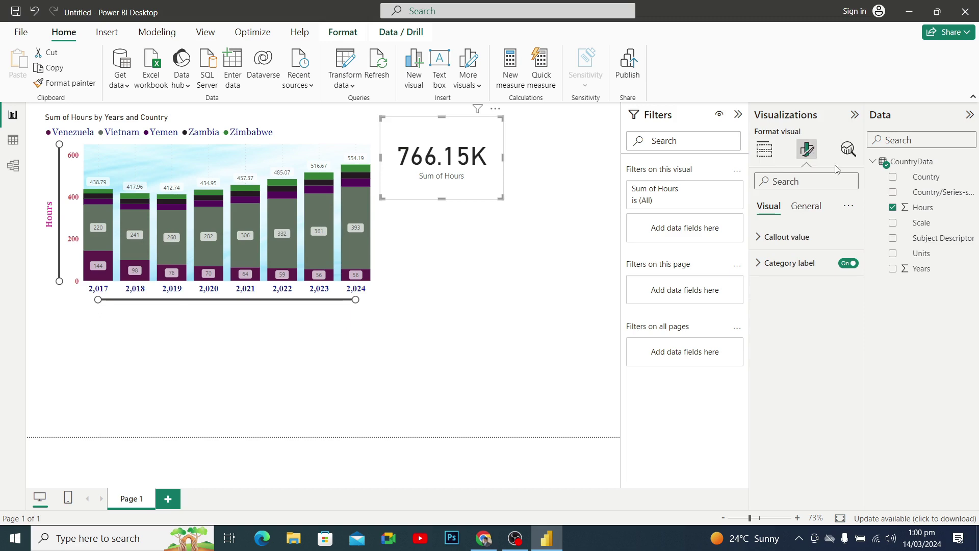
pyautogui.click(817, 210)
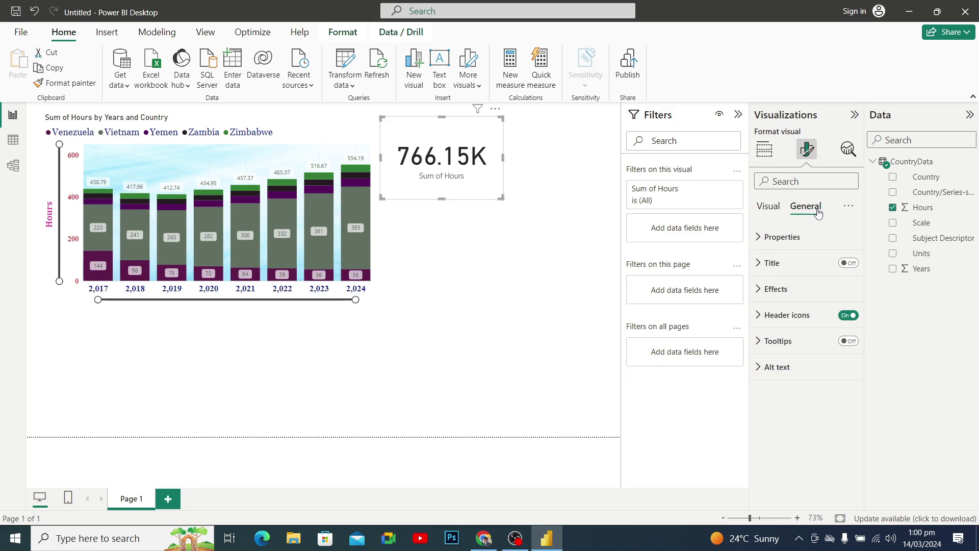
pyautogui.click(765, 209)
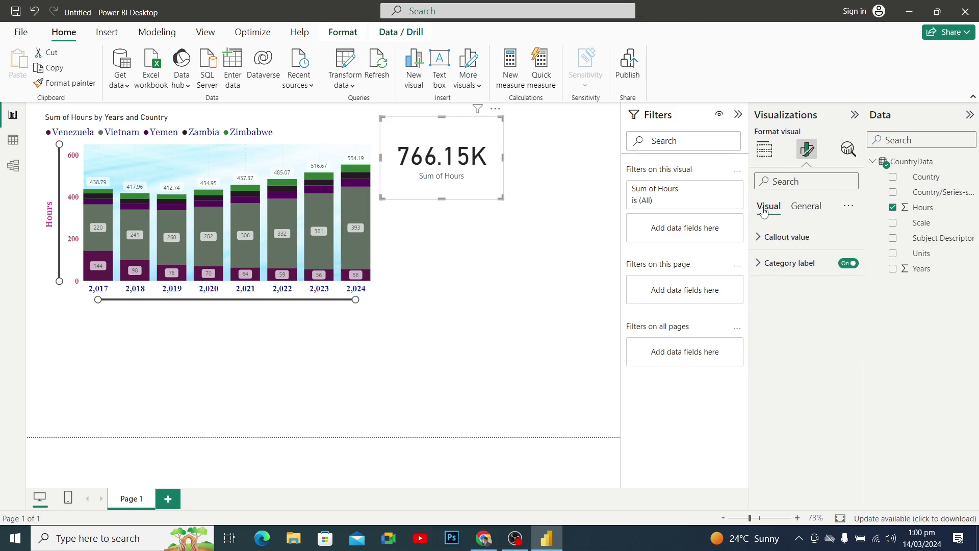
pyautogui.click(758, 237)
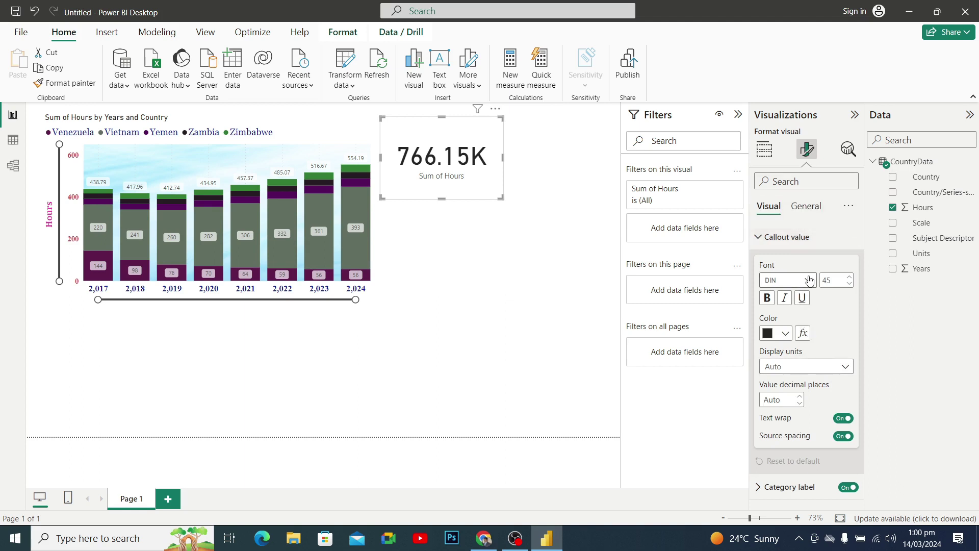
pyautogui.click(849, 277)
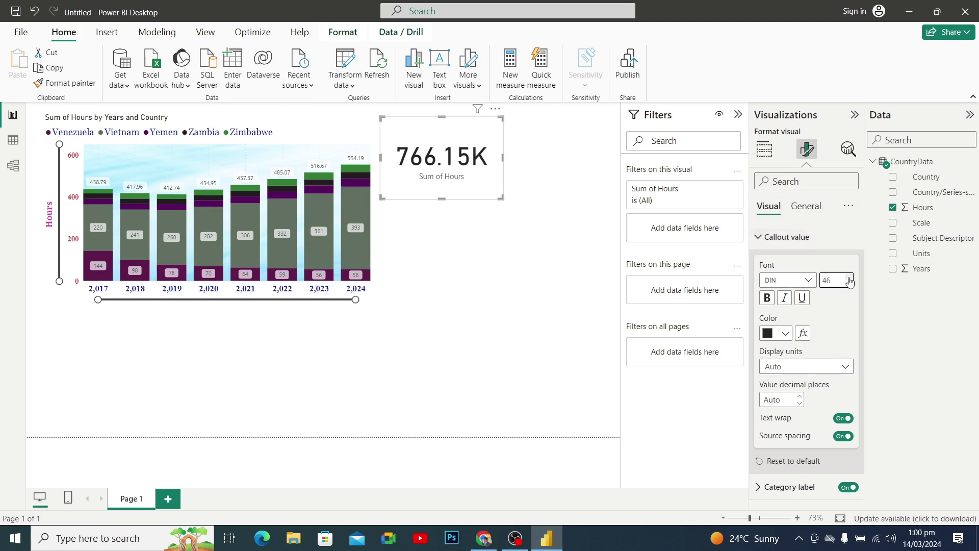
pyautogui.click(796, 280)
pyautogui.scroll(-5, 801, 400)
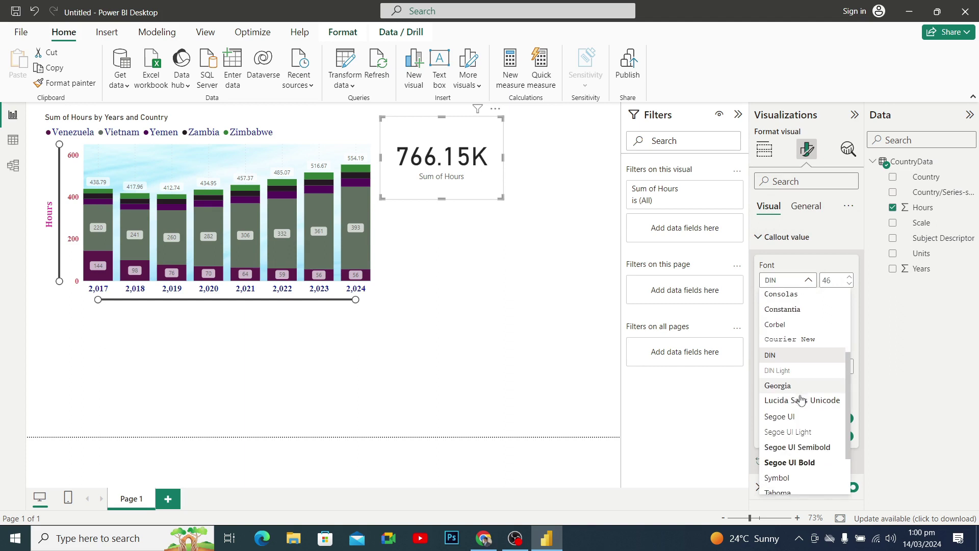
pyautogui.click(789, 386)
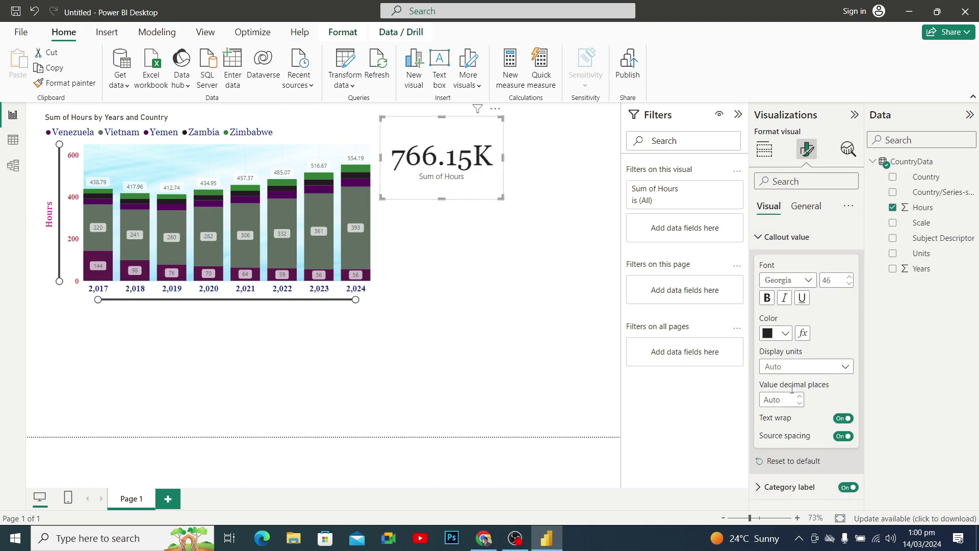
pyautogui.click(807, 281)
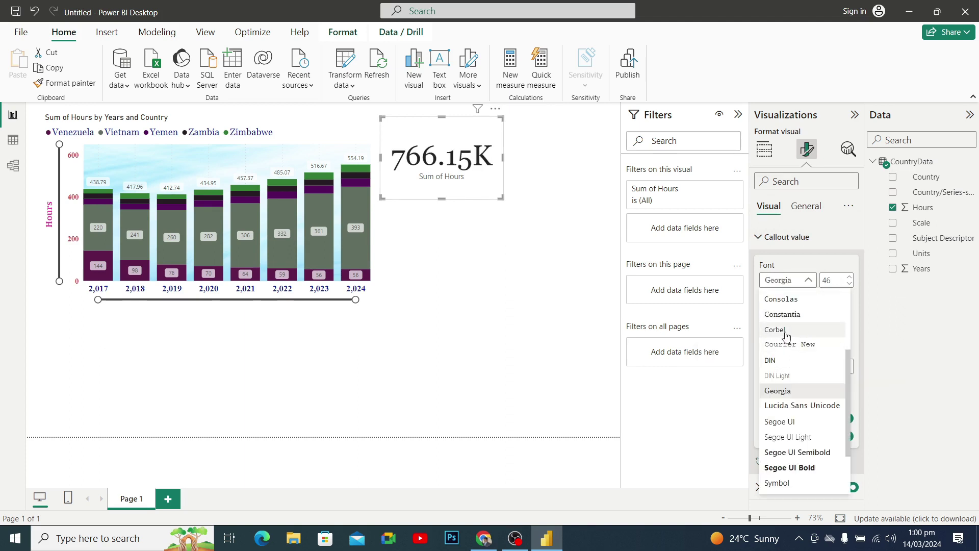
pyautogui.click(785, 331)
pyautogui.click(801, 280)
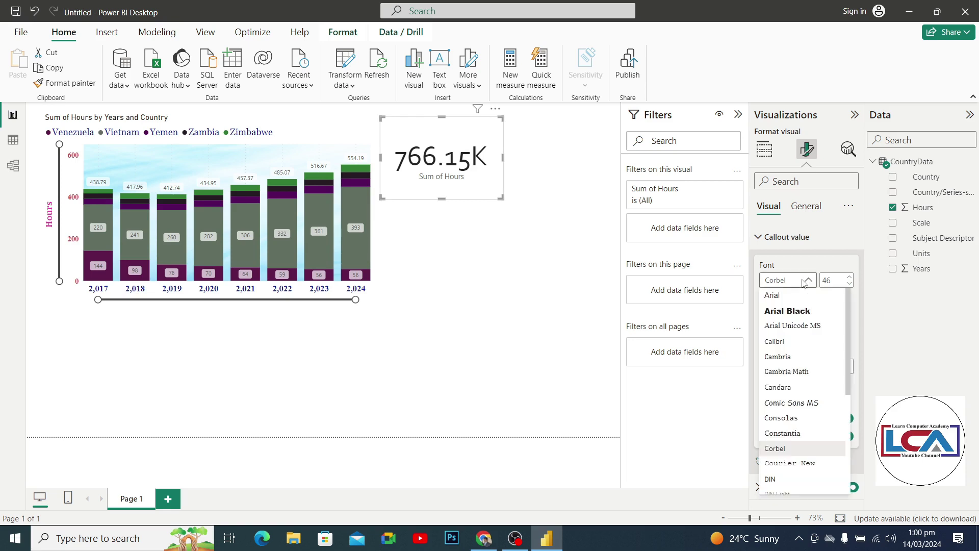
pyautogui.click(794, 309)
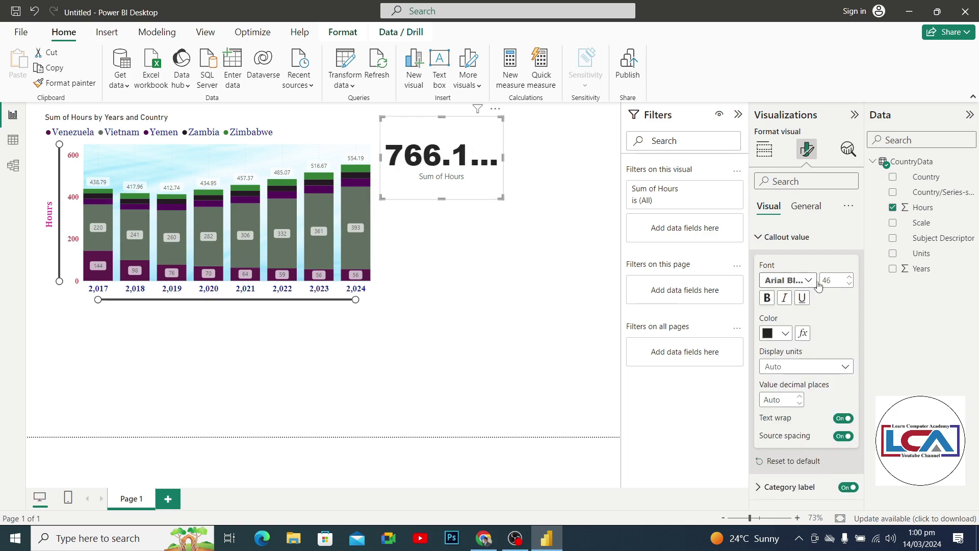
# Step: Reduce the font size of the card's callout value to 41
pyautogui.click(850, 284)
pyautogui.click(850, 284)
pyautogui.click(849, 284)
pyautogui.click(850, 284)
pyautogui.click(849, 284)
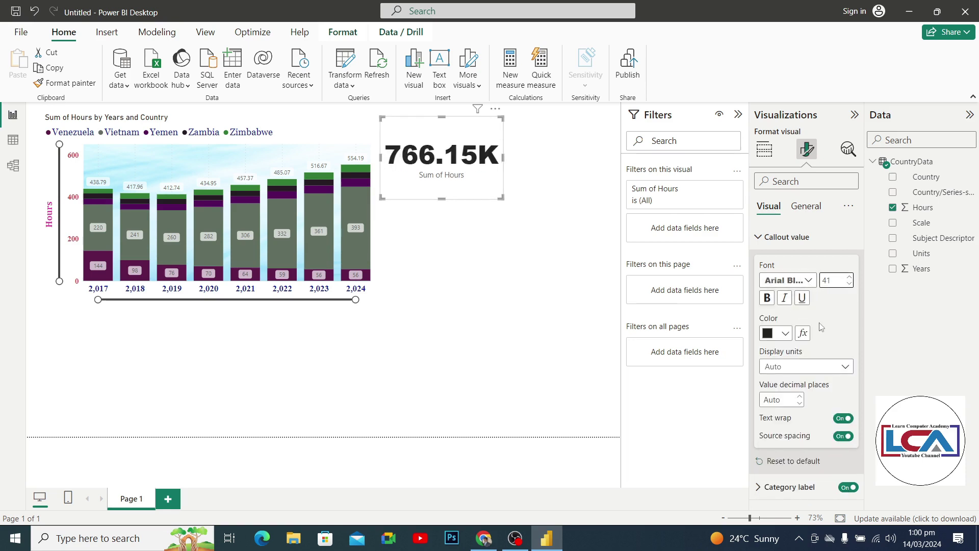
# Step: Change the color of the card's callout value to dark blue from the recent colors
pyautogui.click(784, 334)
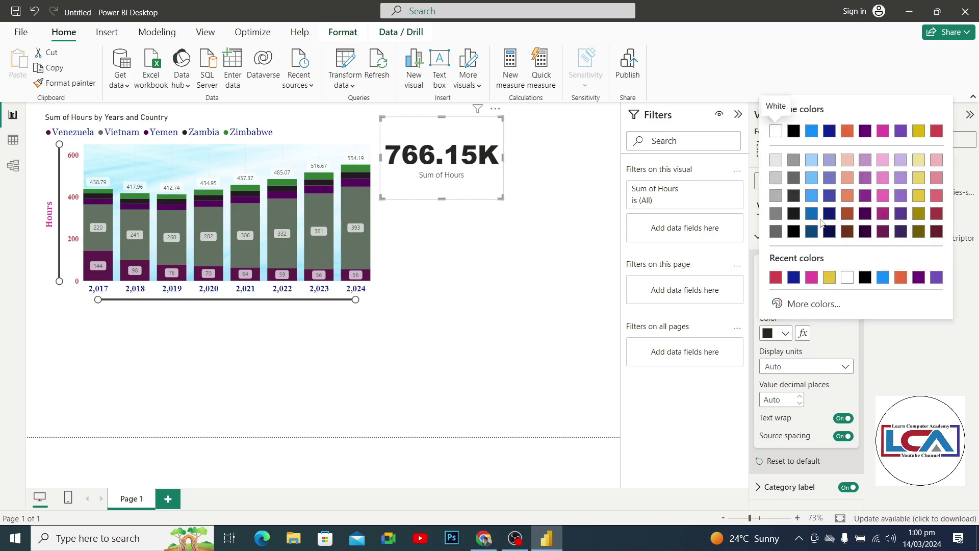
pyautogui.click(794, 277)
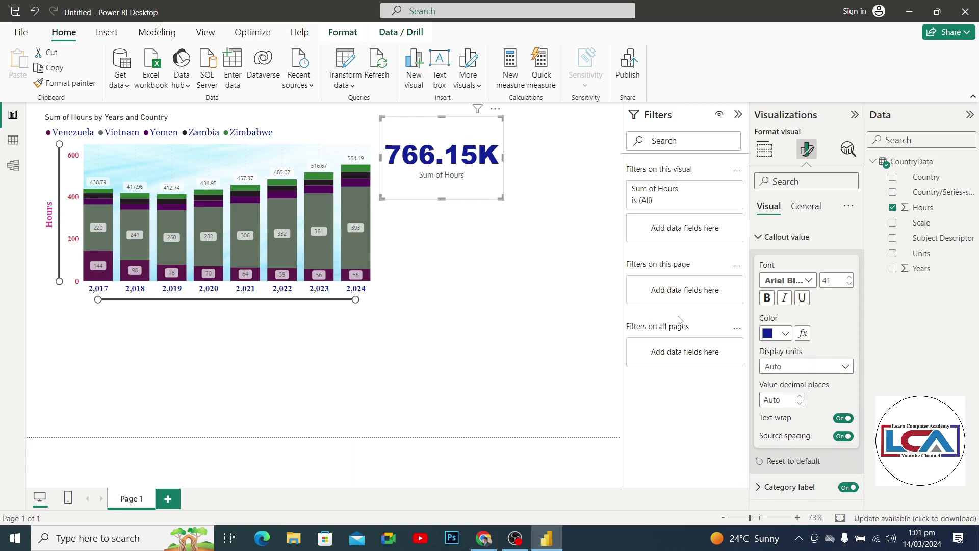
pyautogui.click(470, 286)
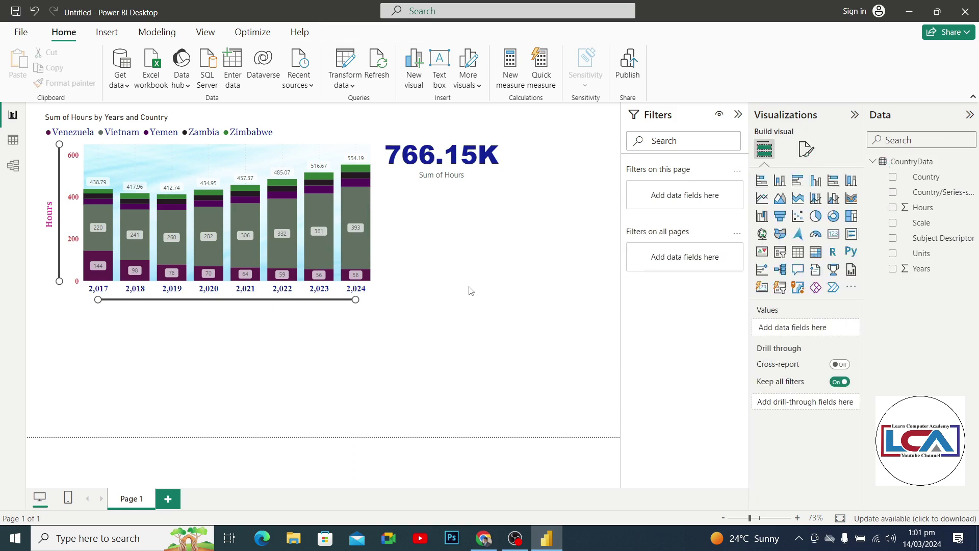
pyautogui.click(451, 144)
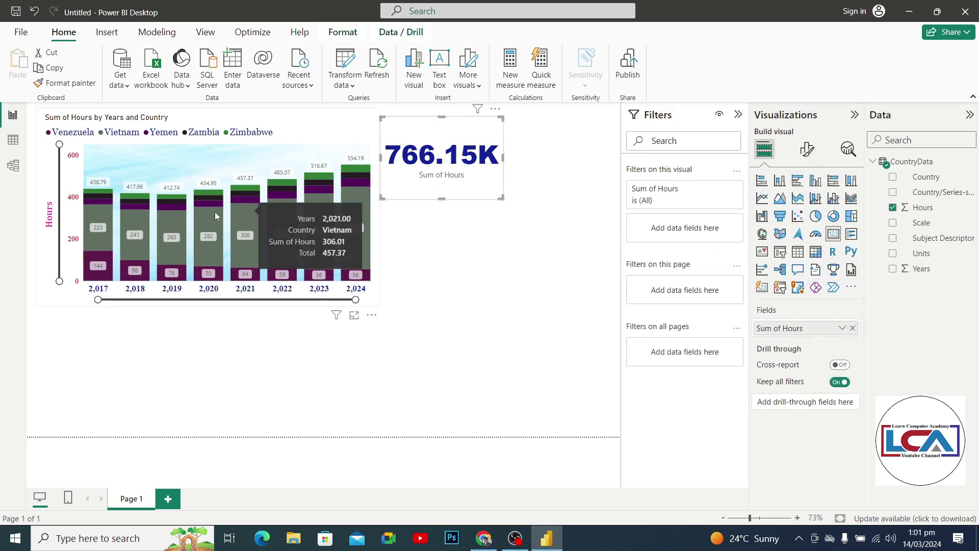
# Step: Narrow the column chart's zoom ranges on both axes, leaving out 2,017 and 2,018, and filter the card by Zimbabwe's 2,021 segment
pyautogui.moveTo(59, 282); pyautogui.dragTo(59, 232)
pyautogui.moveTo(100, 300); pyautogui.dragTo(175, 300)
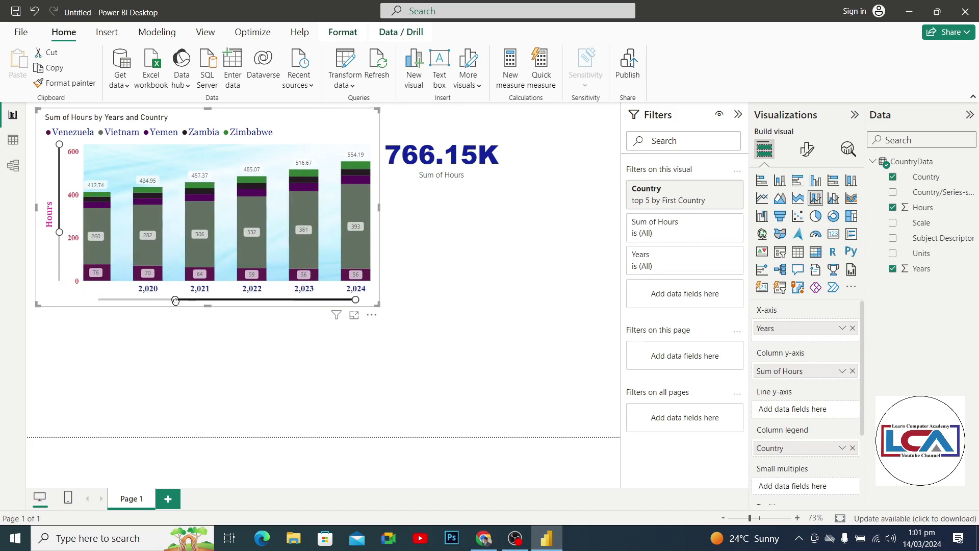
pyautogui.click(204, 190)
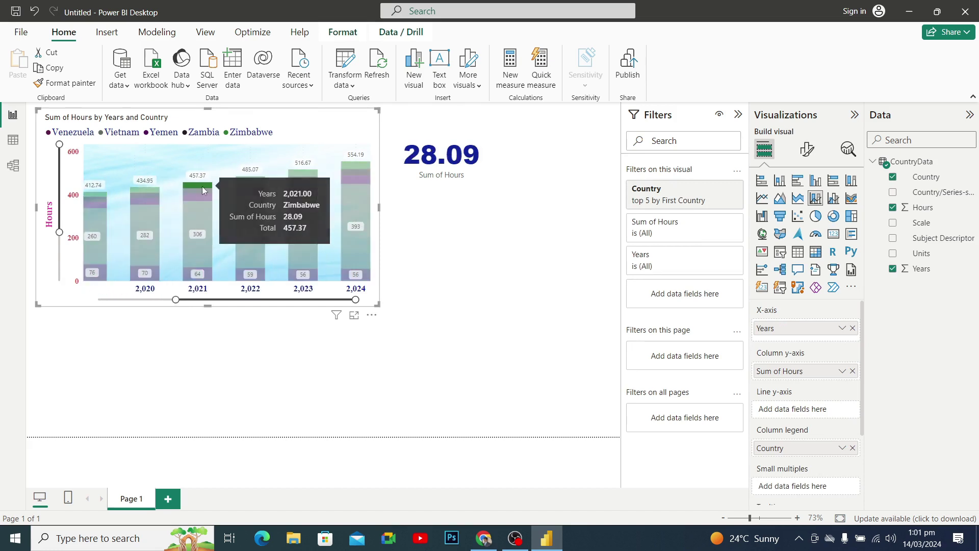